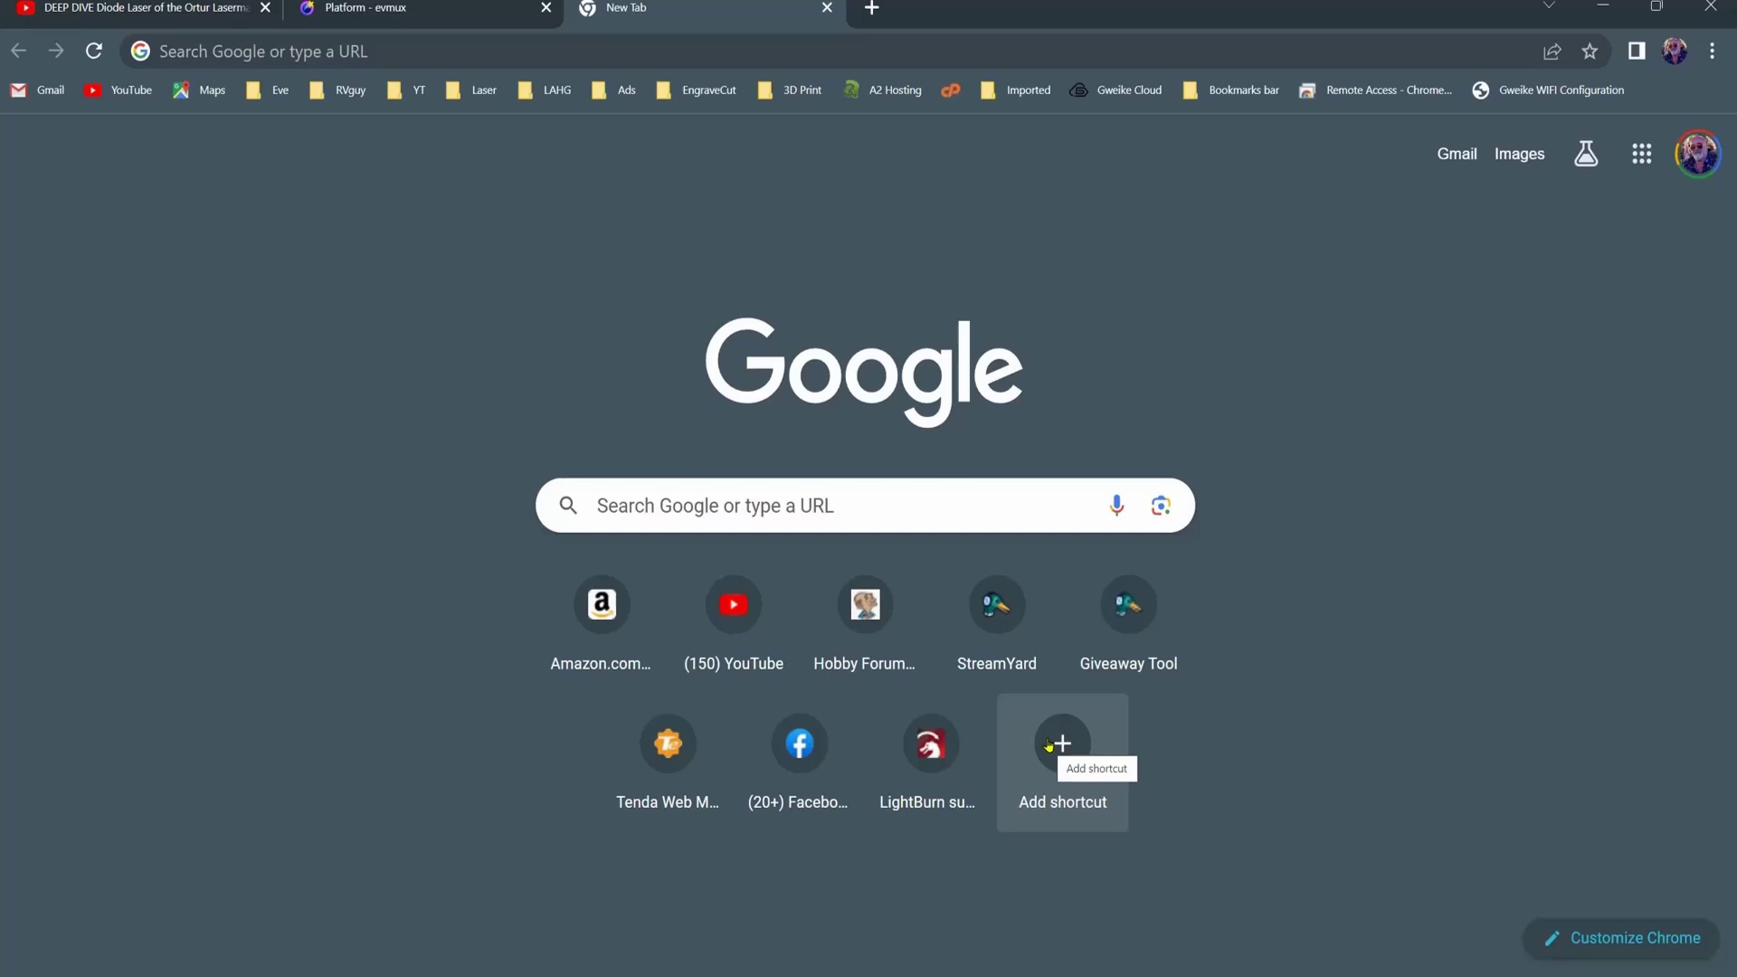
Step: Add a 'LaserMATIC 10' shortcut for 192.168.4.1 to Chrome's new tab page
{"action": "left_click", "coordinate": [1048, 746]}
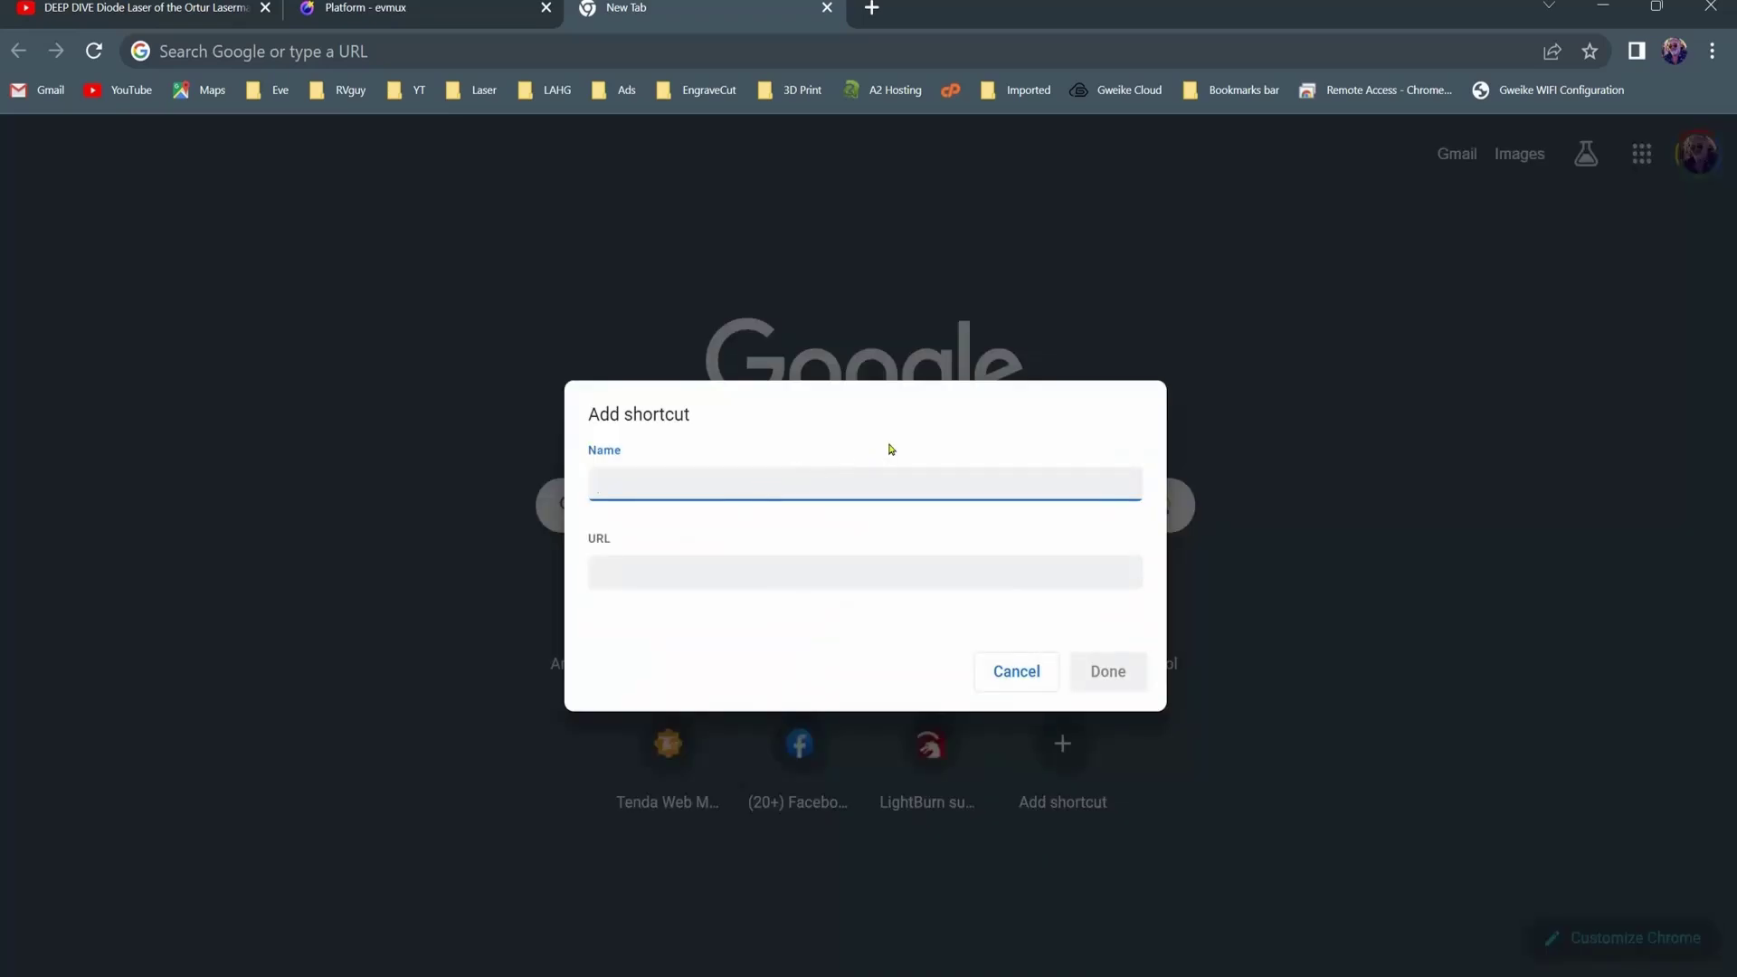
{"action": "type", "text": "LaserMATIC 10"}
{"action": "left_click", "coordinate": [746, 575]}
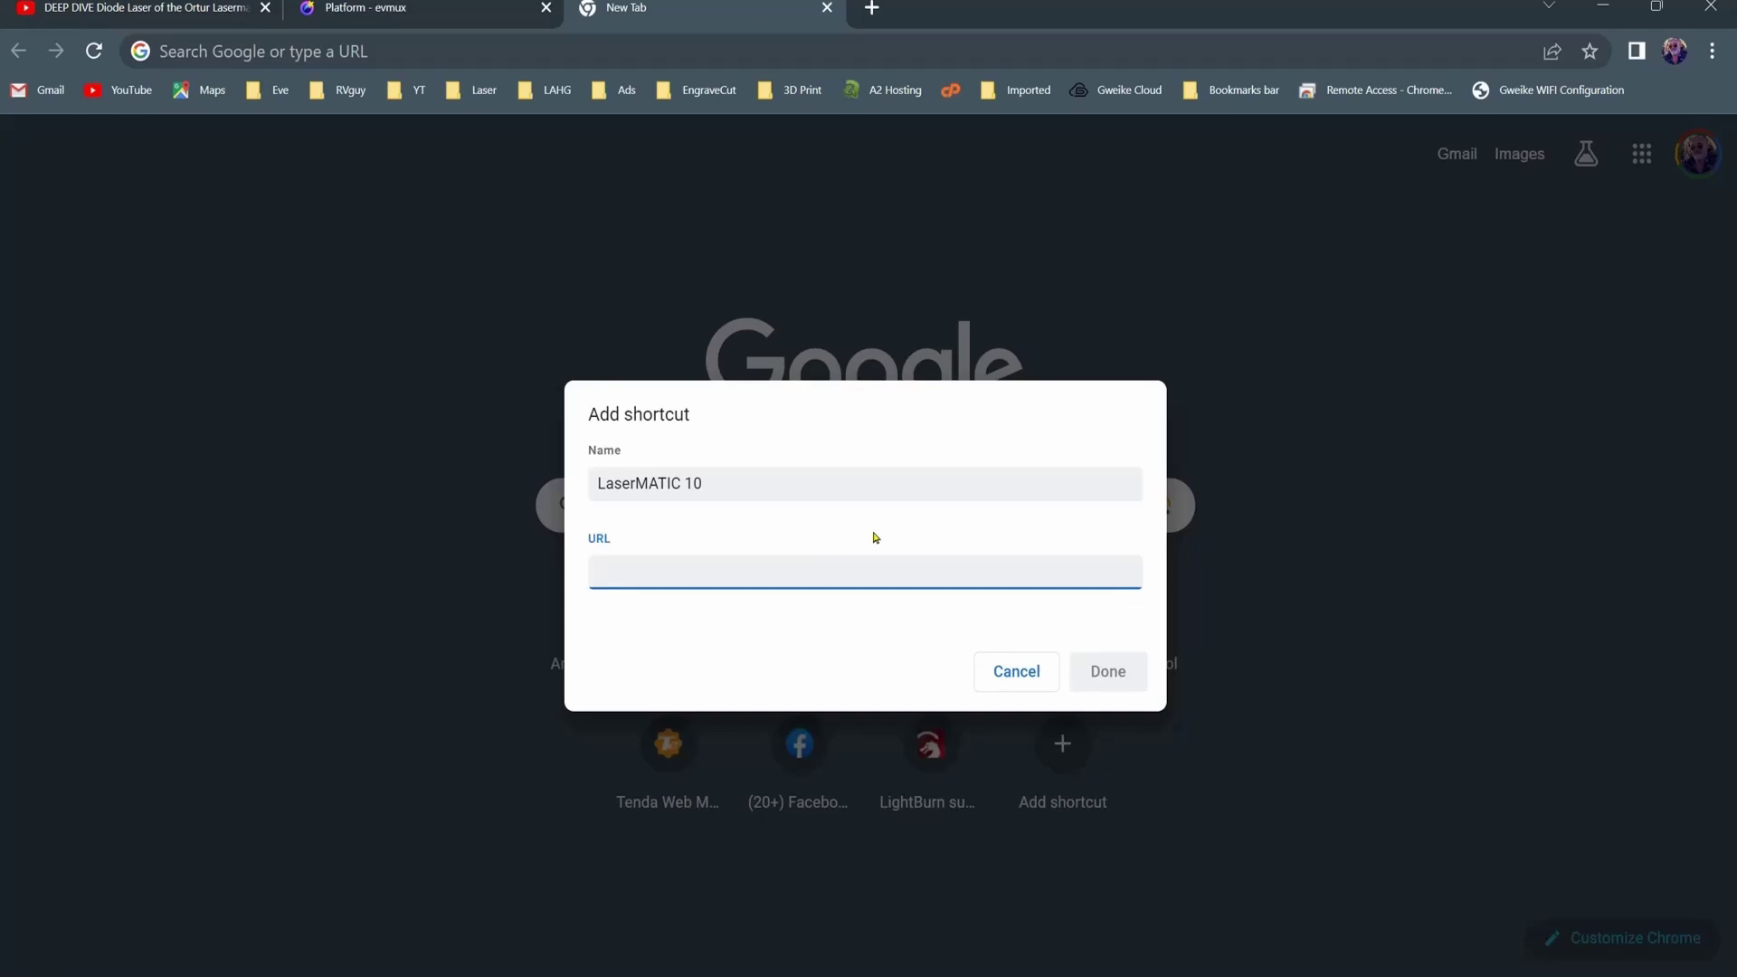
{"action": "type", "text": "192.168."}
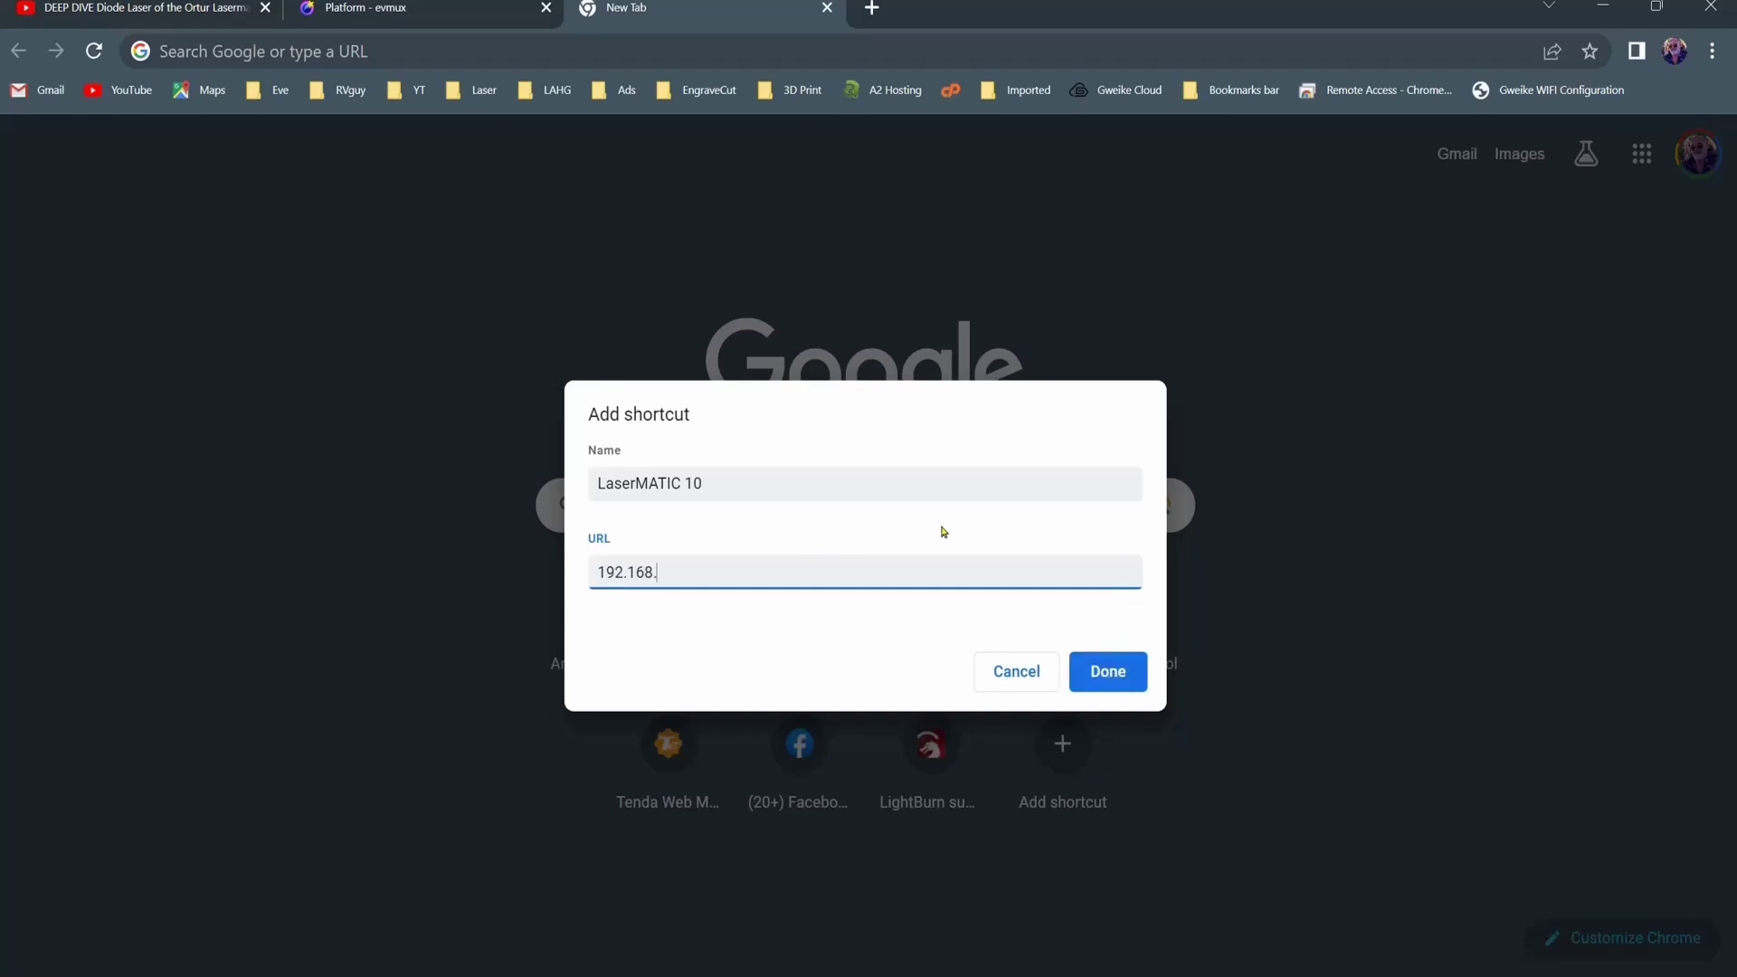
{"action": "type", "text": "4.1"}
{"action": "left_click", "coordinate": [1097, 675]}
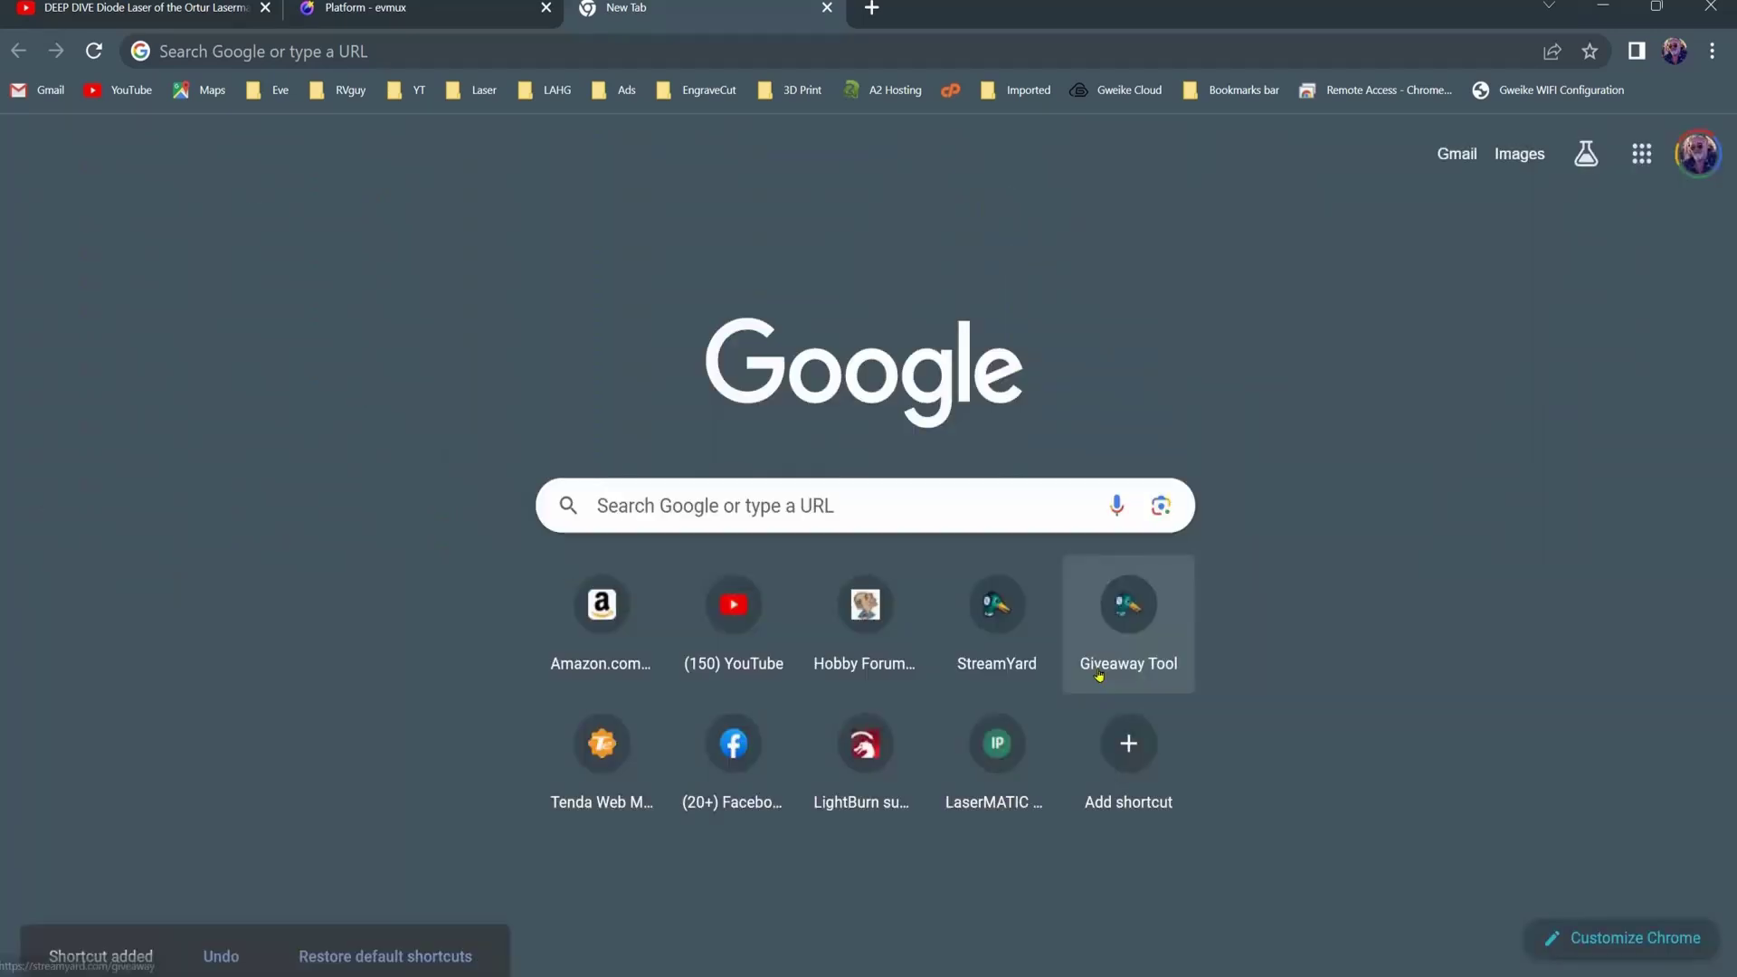
{"action": "left_click", "coordinate": [1047, 714]}
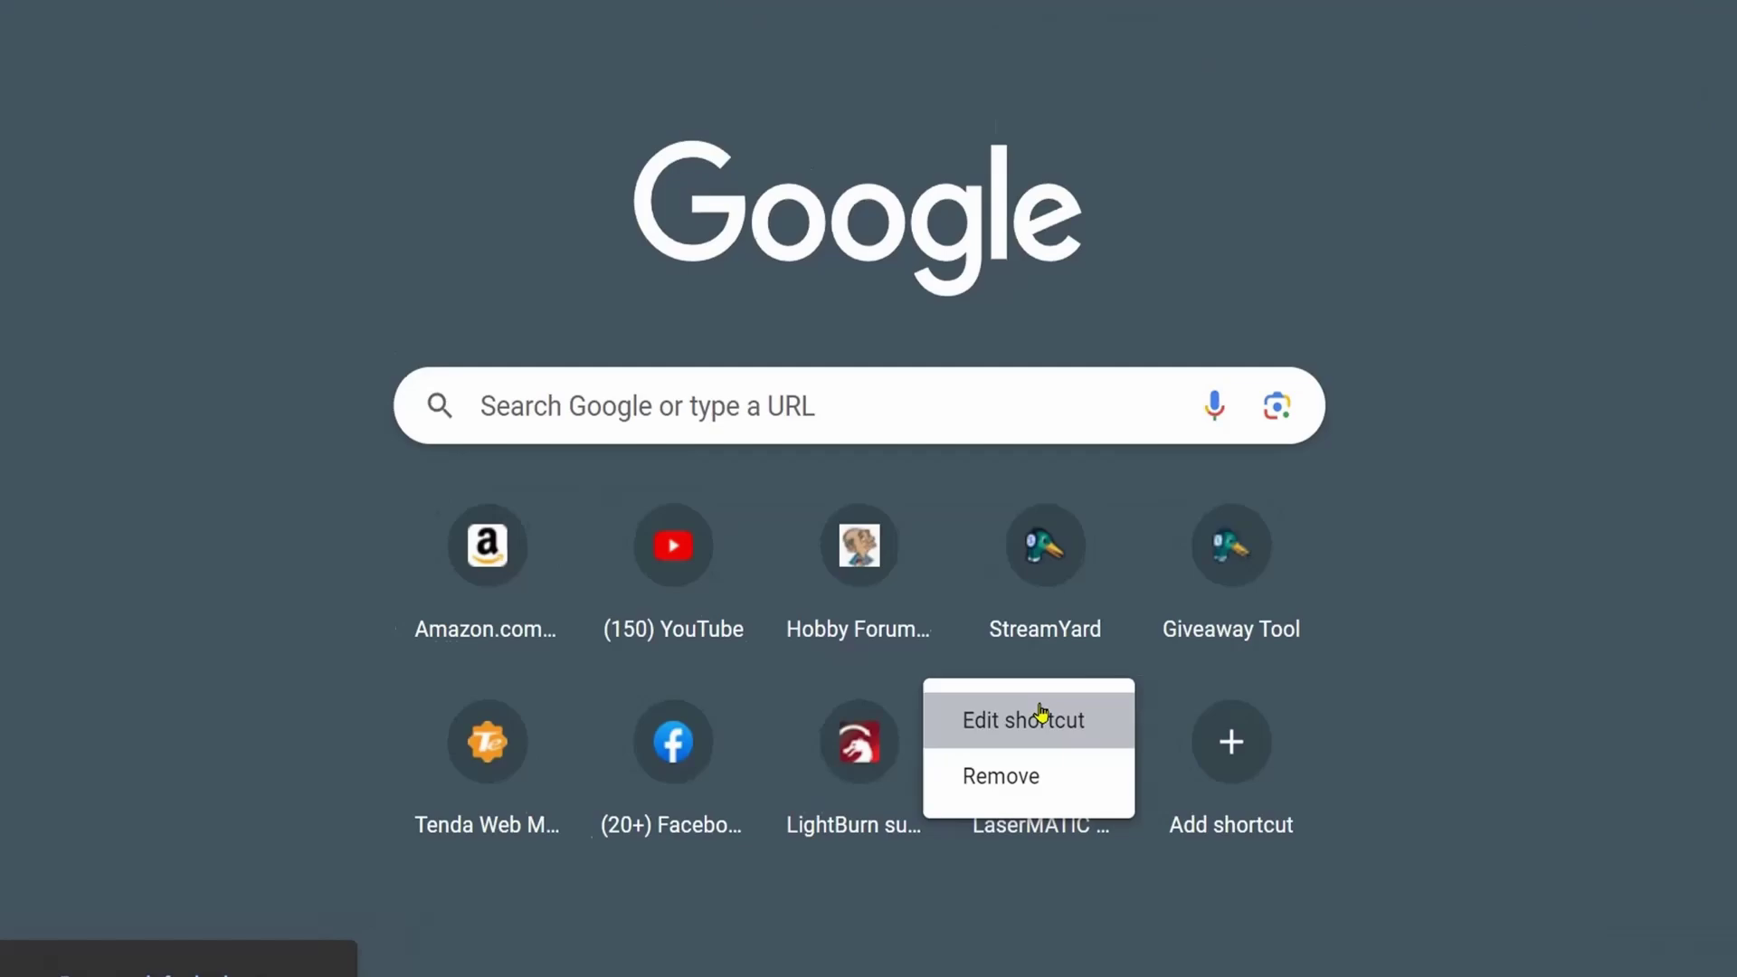
{"action": "left_click", "coordinate": [1046, 720]}
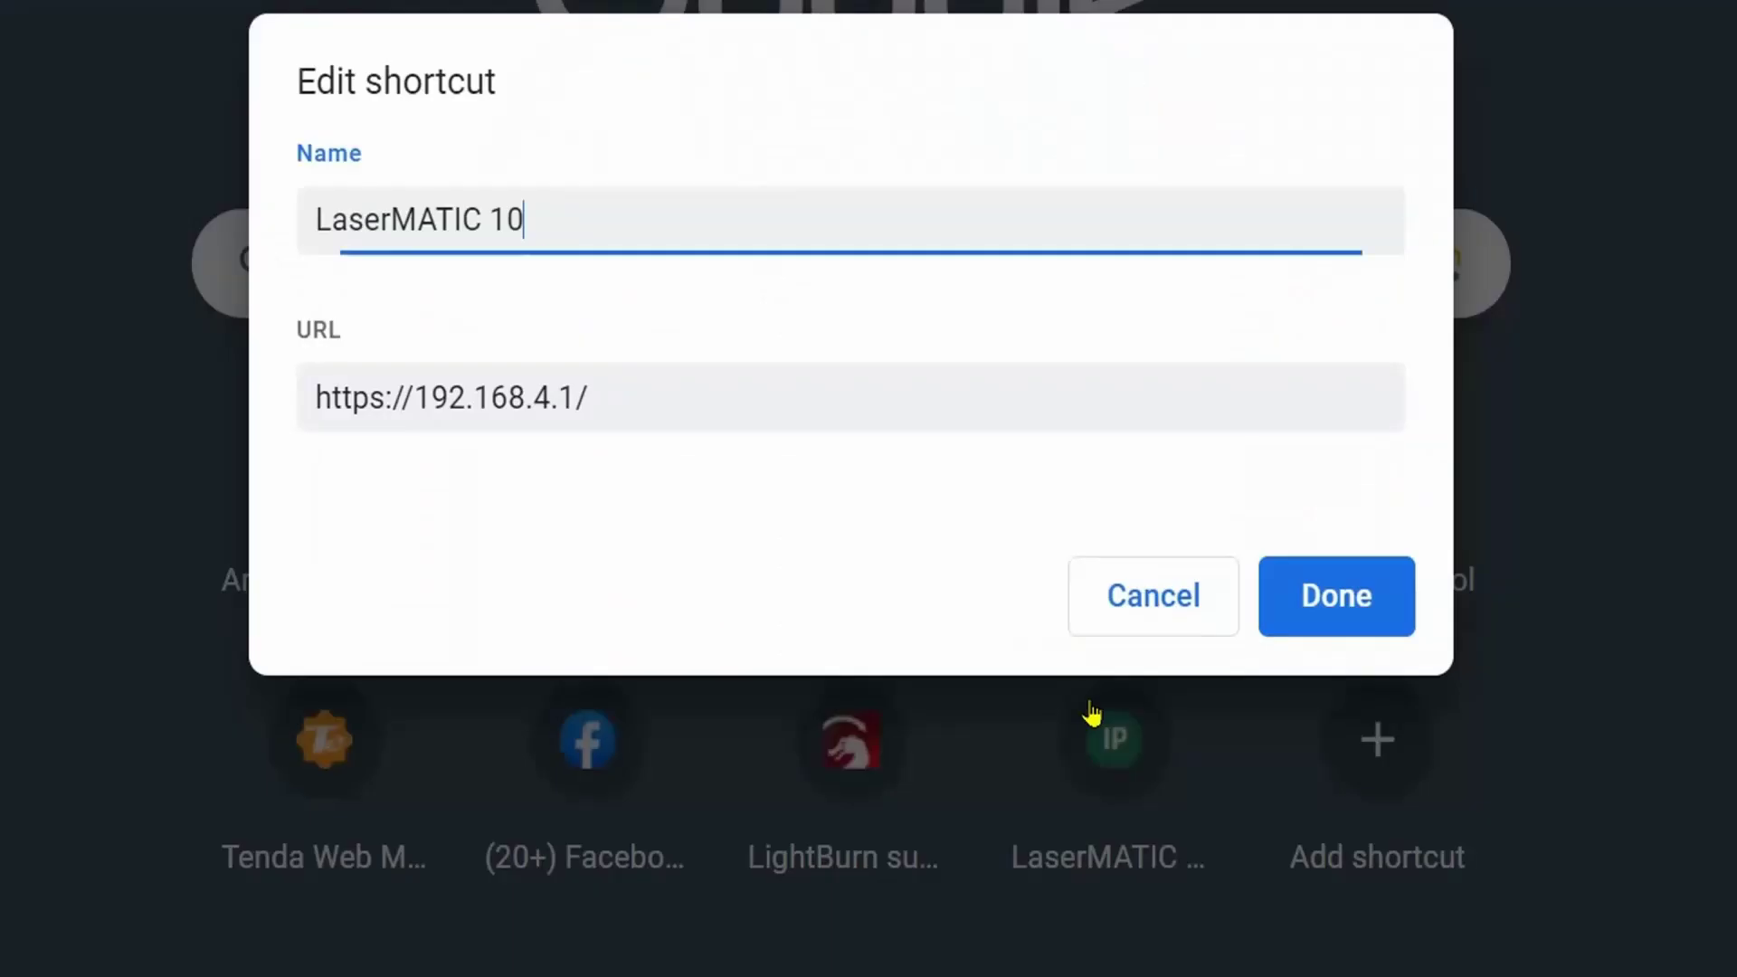
{"action": "left_click", "coordinate": [375, 397]}
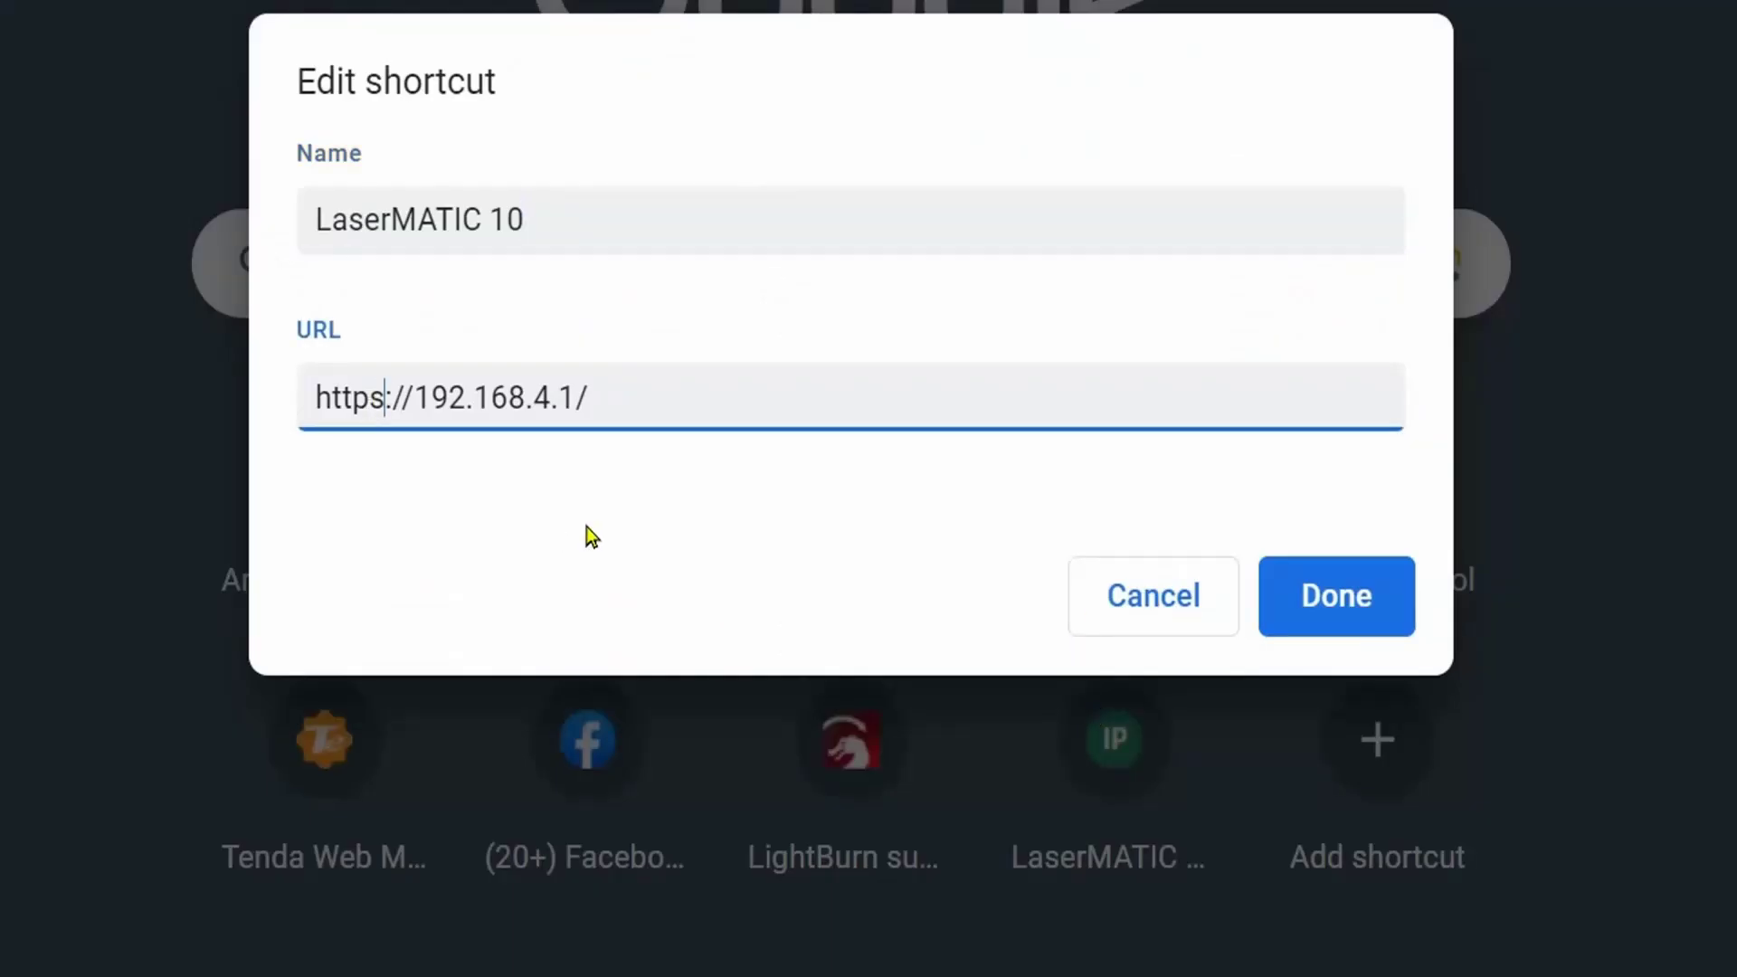
{"action": "key", "text": "BackSpace"}
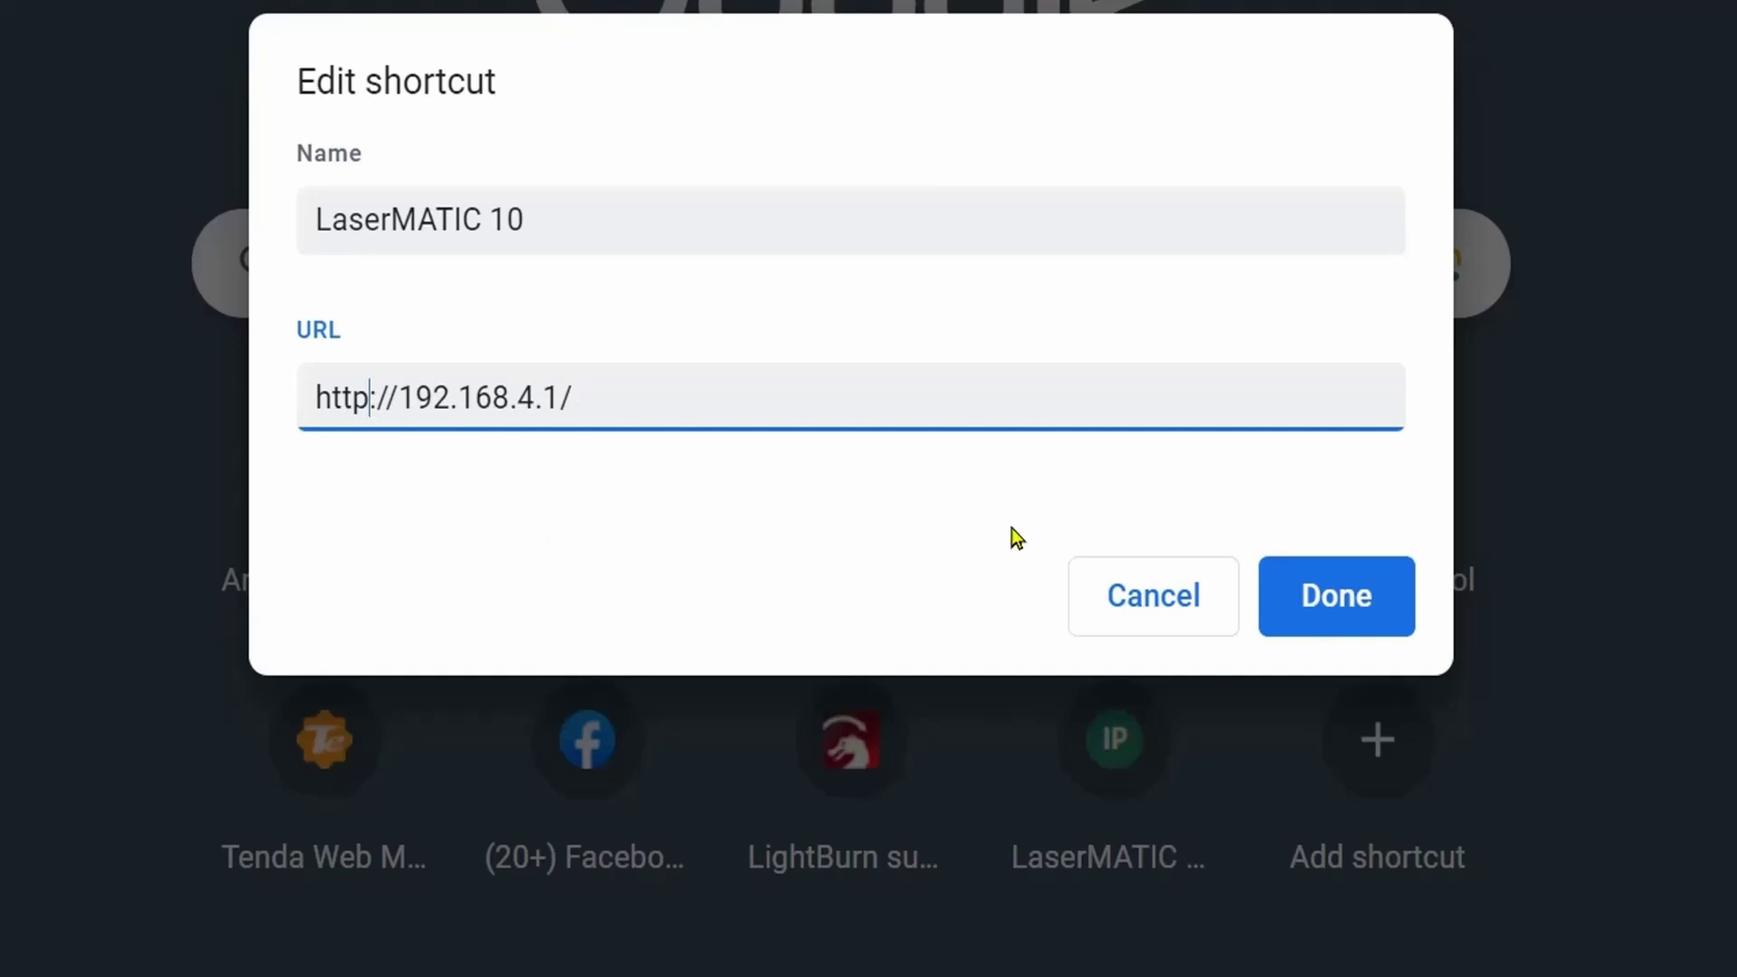
{"action": "left_click", "coordinate": [1319, 593]}
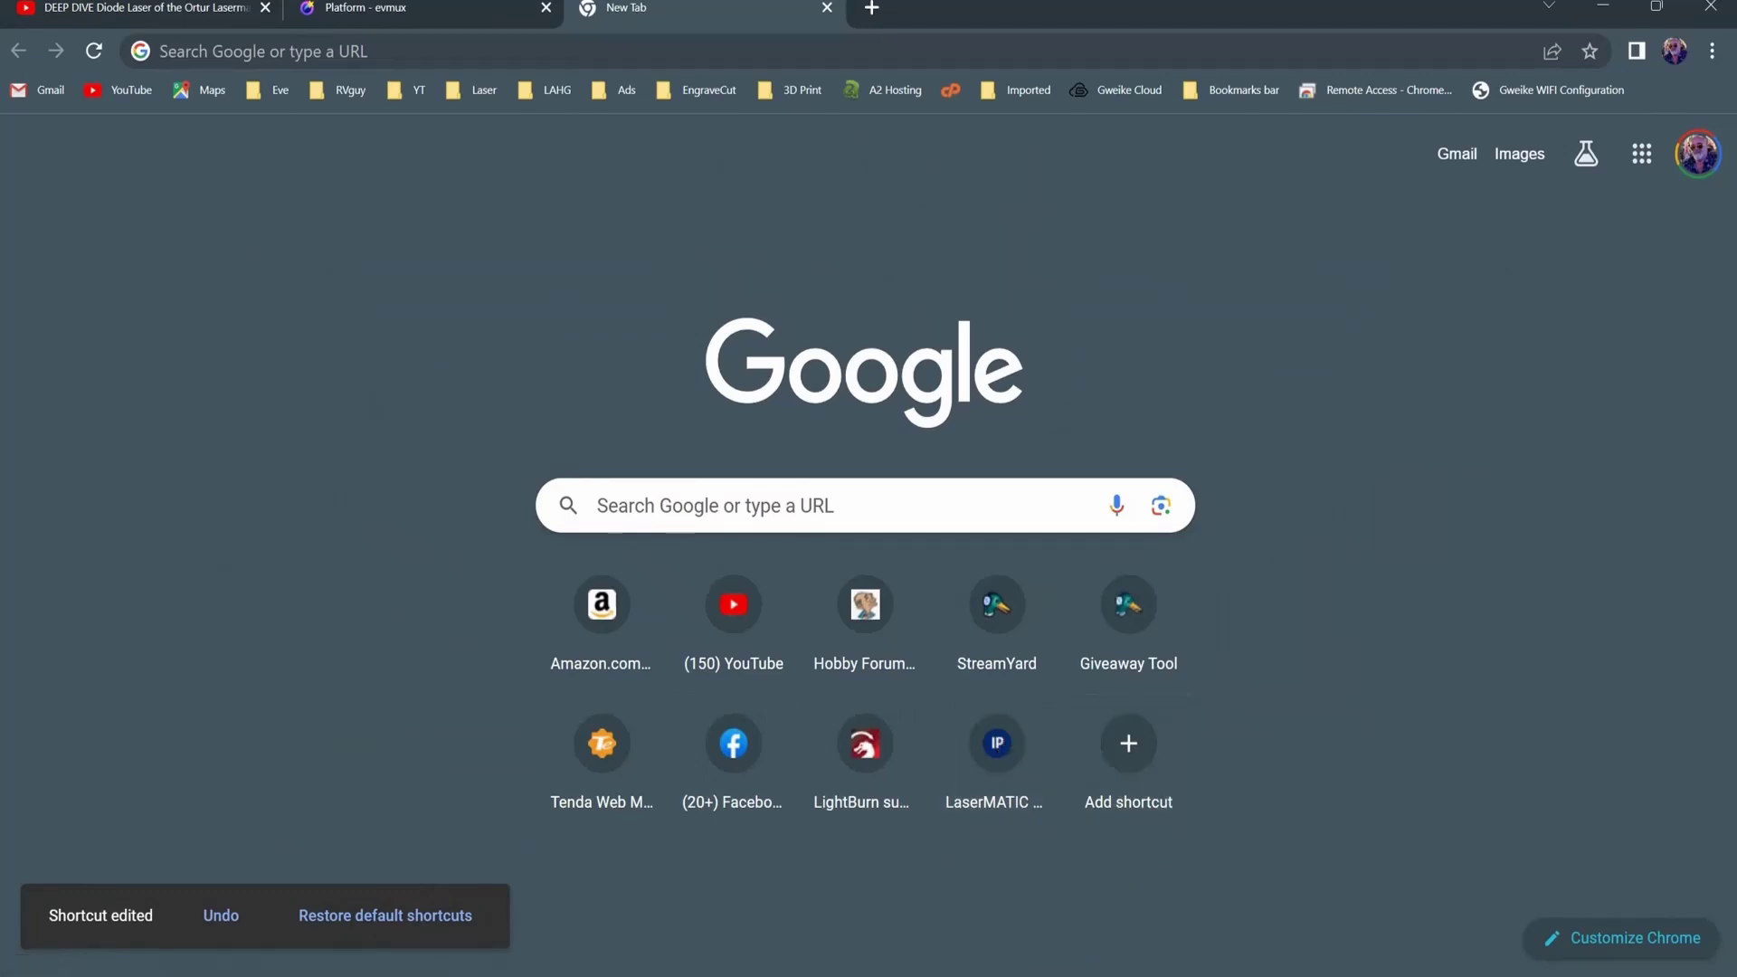
{"action": "left_click", "coordinate": [1050, 966]}
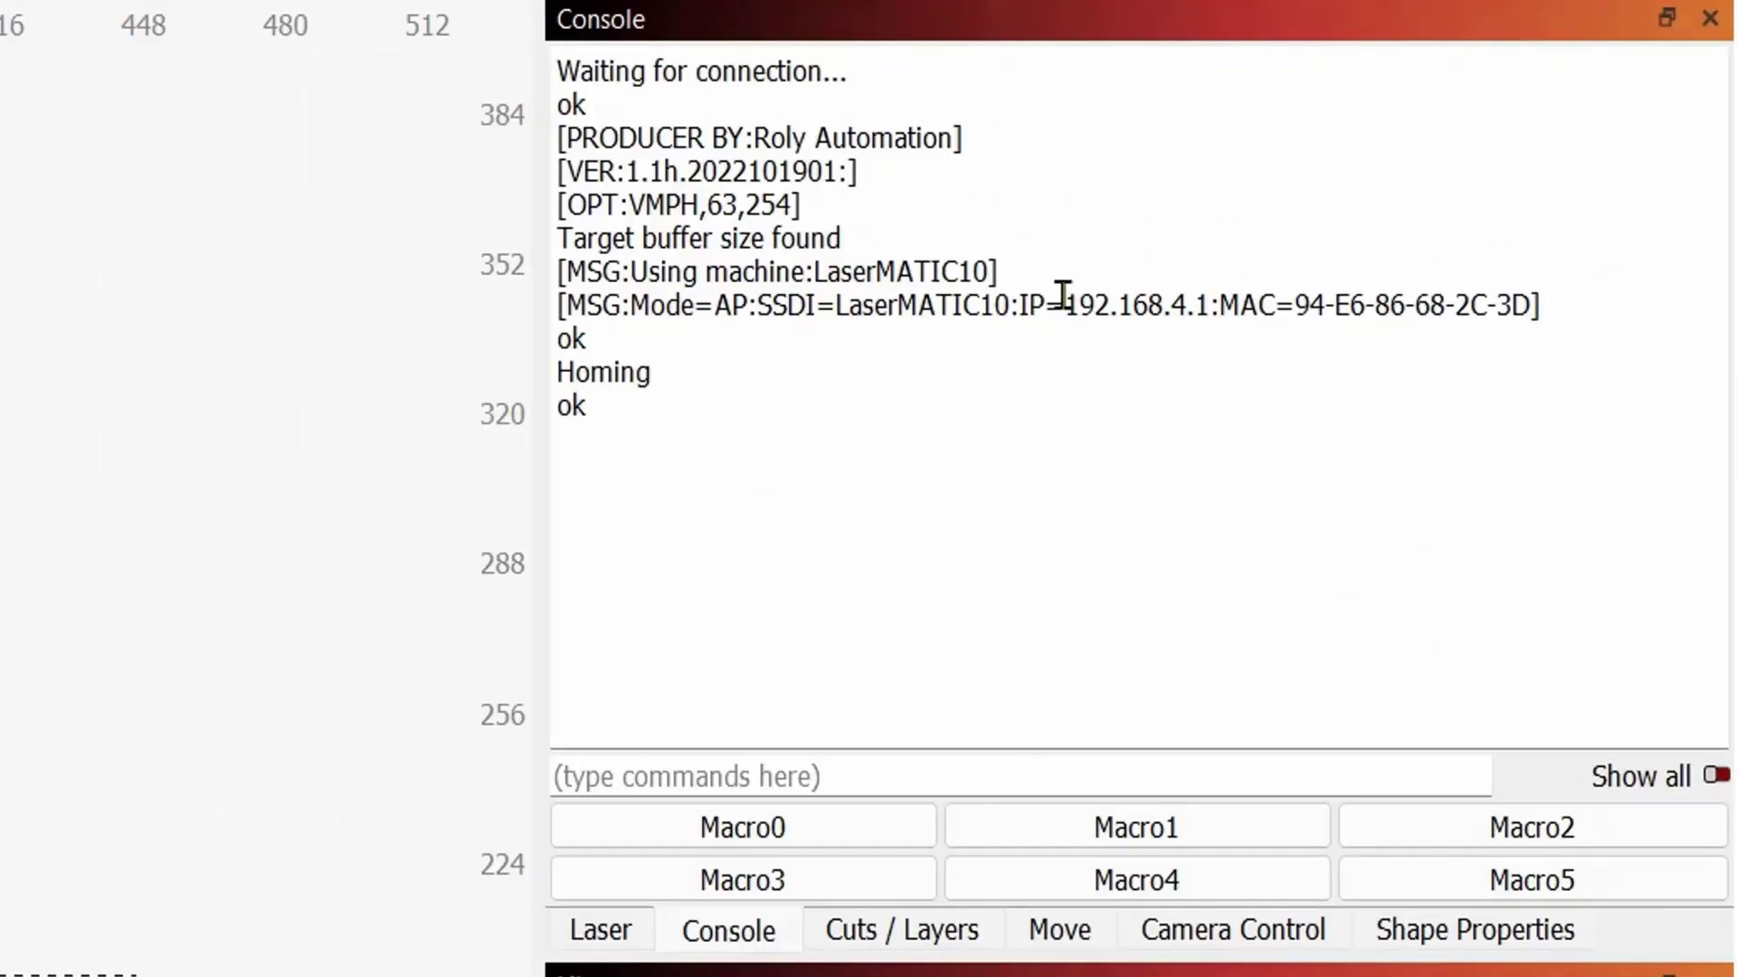
Step: Highlight the laser's reported IP 192.168.4.1 in LightBurn's console
{"action": "left_click_drag", "start_coordinate": [1066, 305], "coordinate": [1210, 301]}
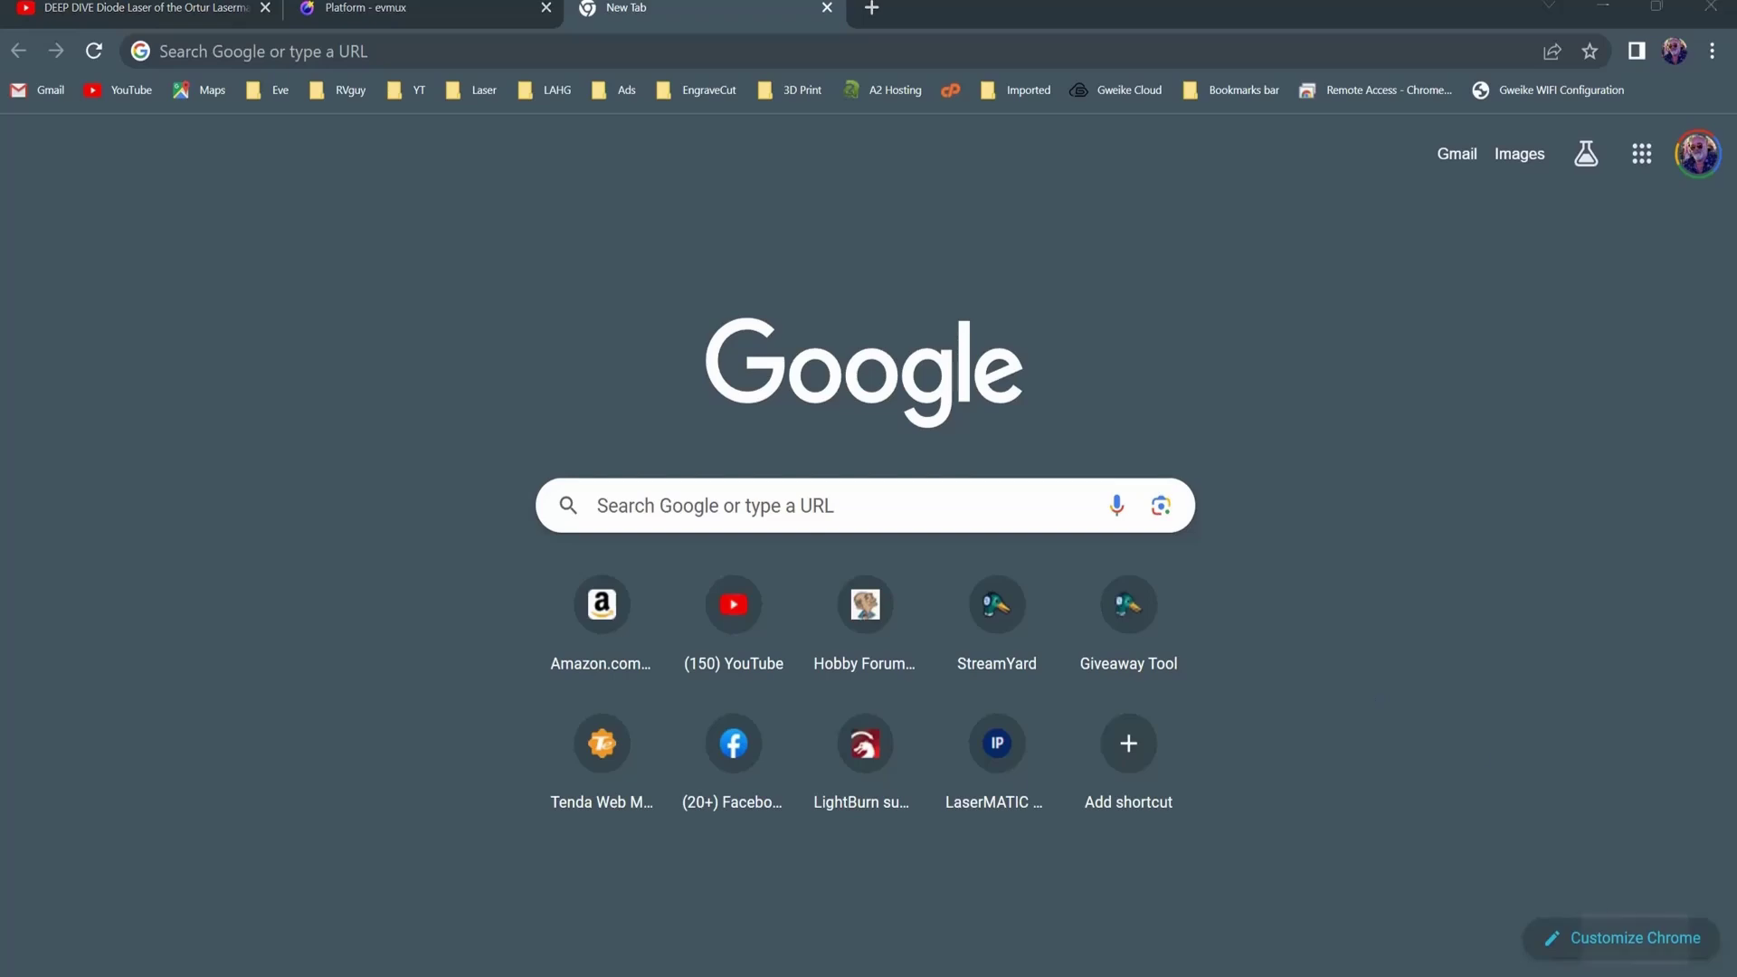
Step: Turn Wi-Fi on and connect the PC to the LaserMATIC10 2 network
{"action": "key", "text": "super+a"}
{"action": "left_click", "coordinate": [1510, 726]}
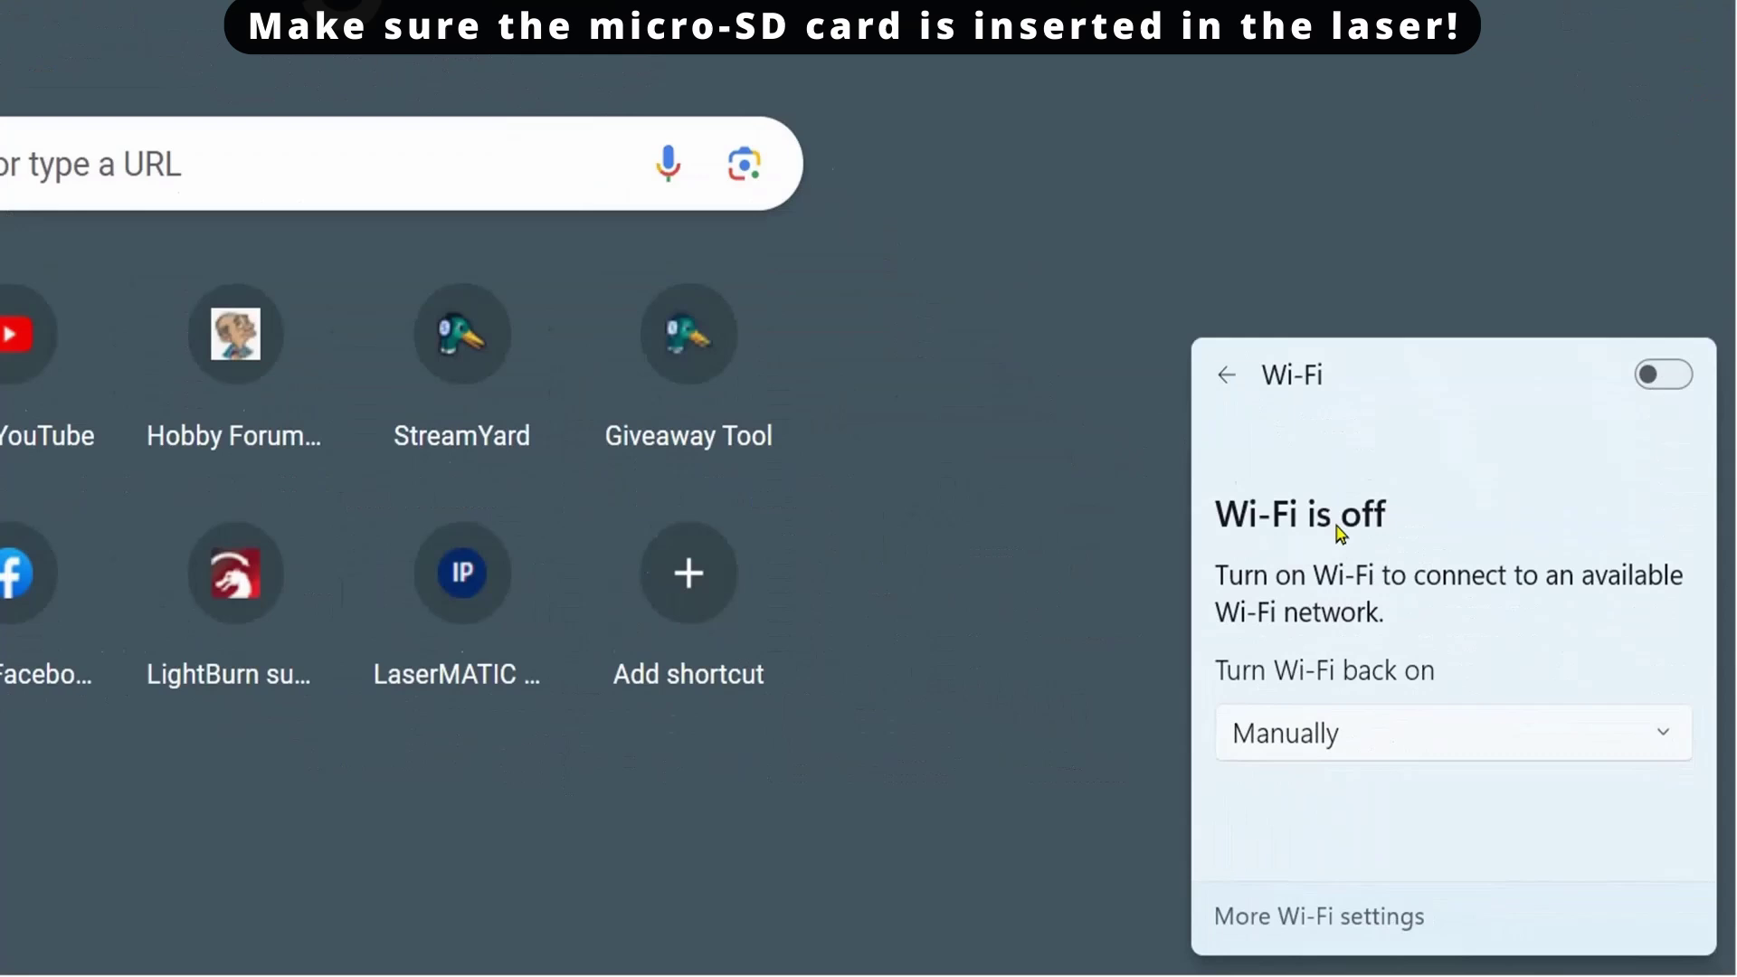
{"action": "left_click", "coordinate": [1664, 221]}
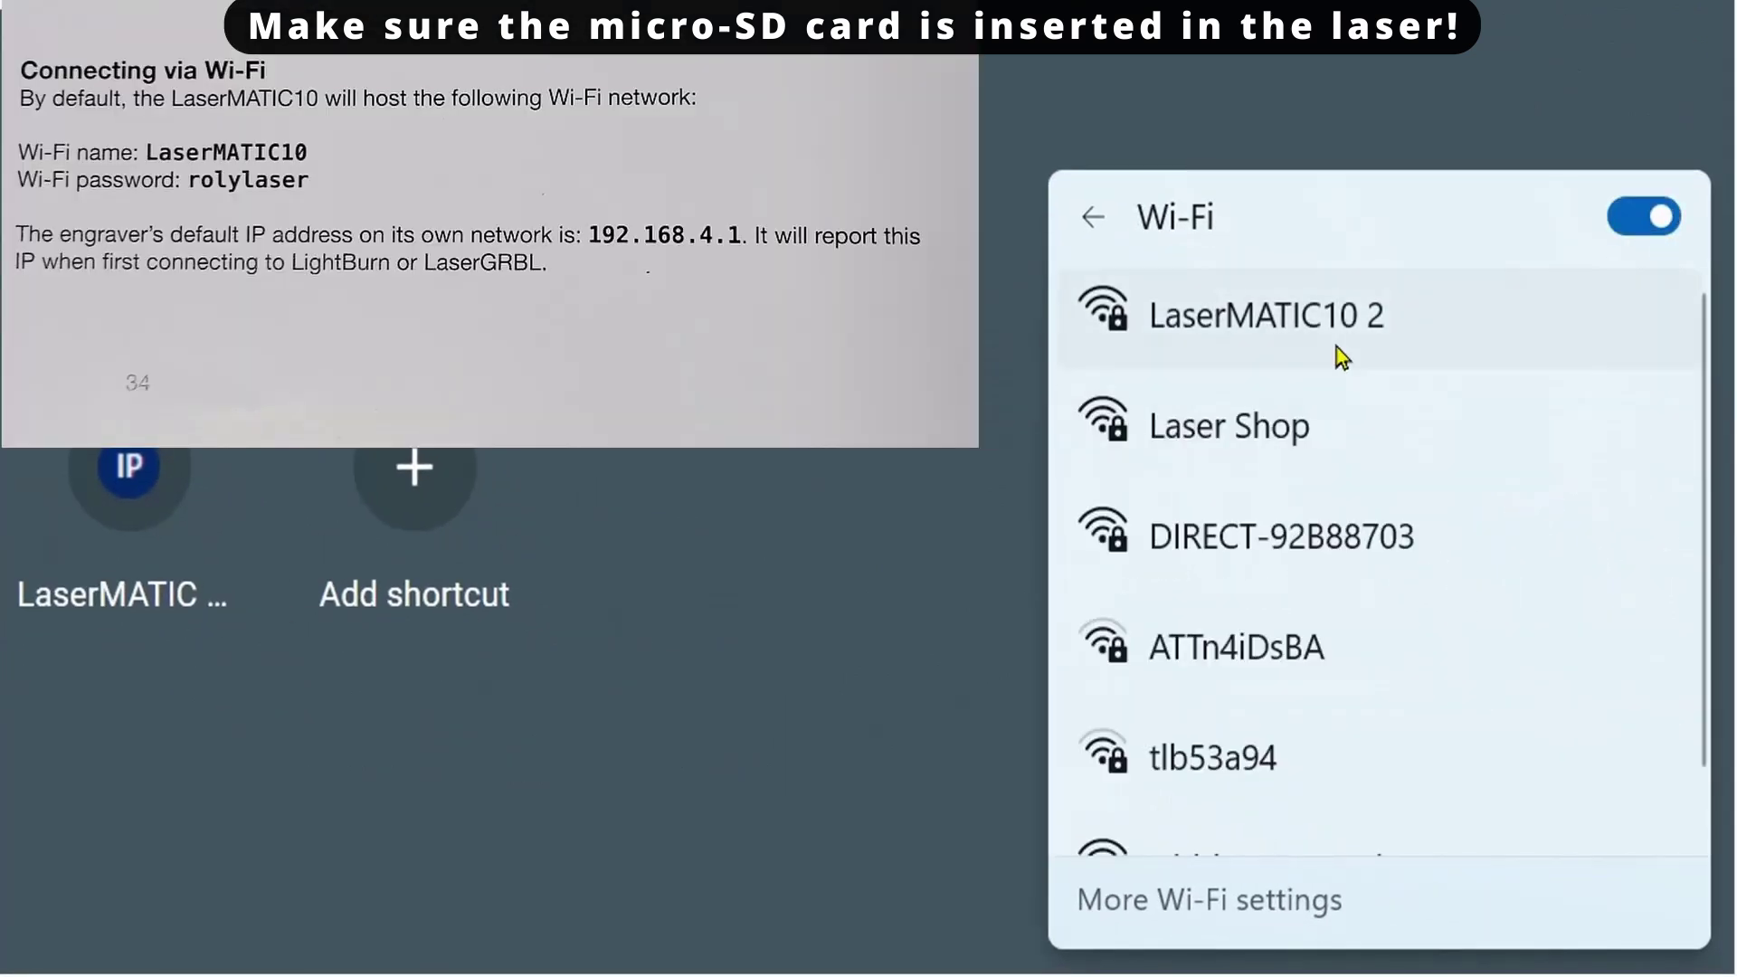
{"action": "left_click", "coordinate": [1288, 330]}
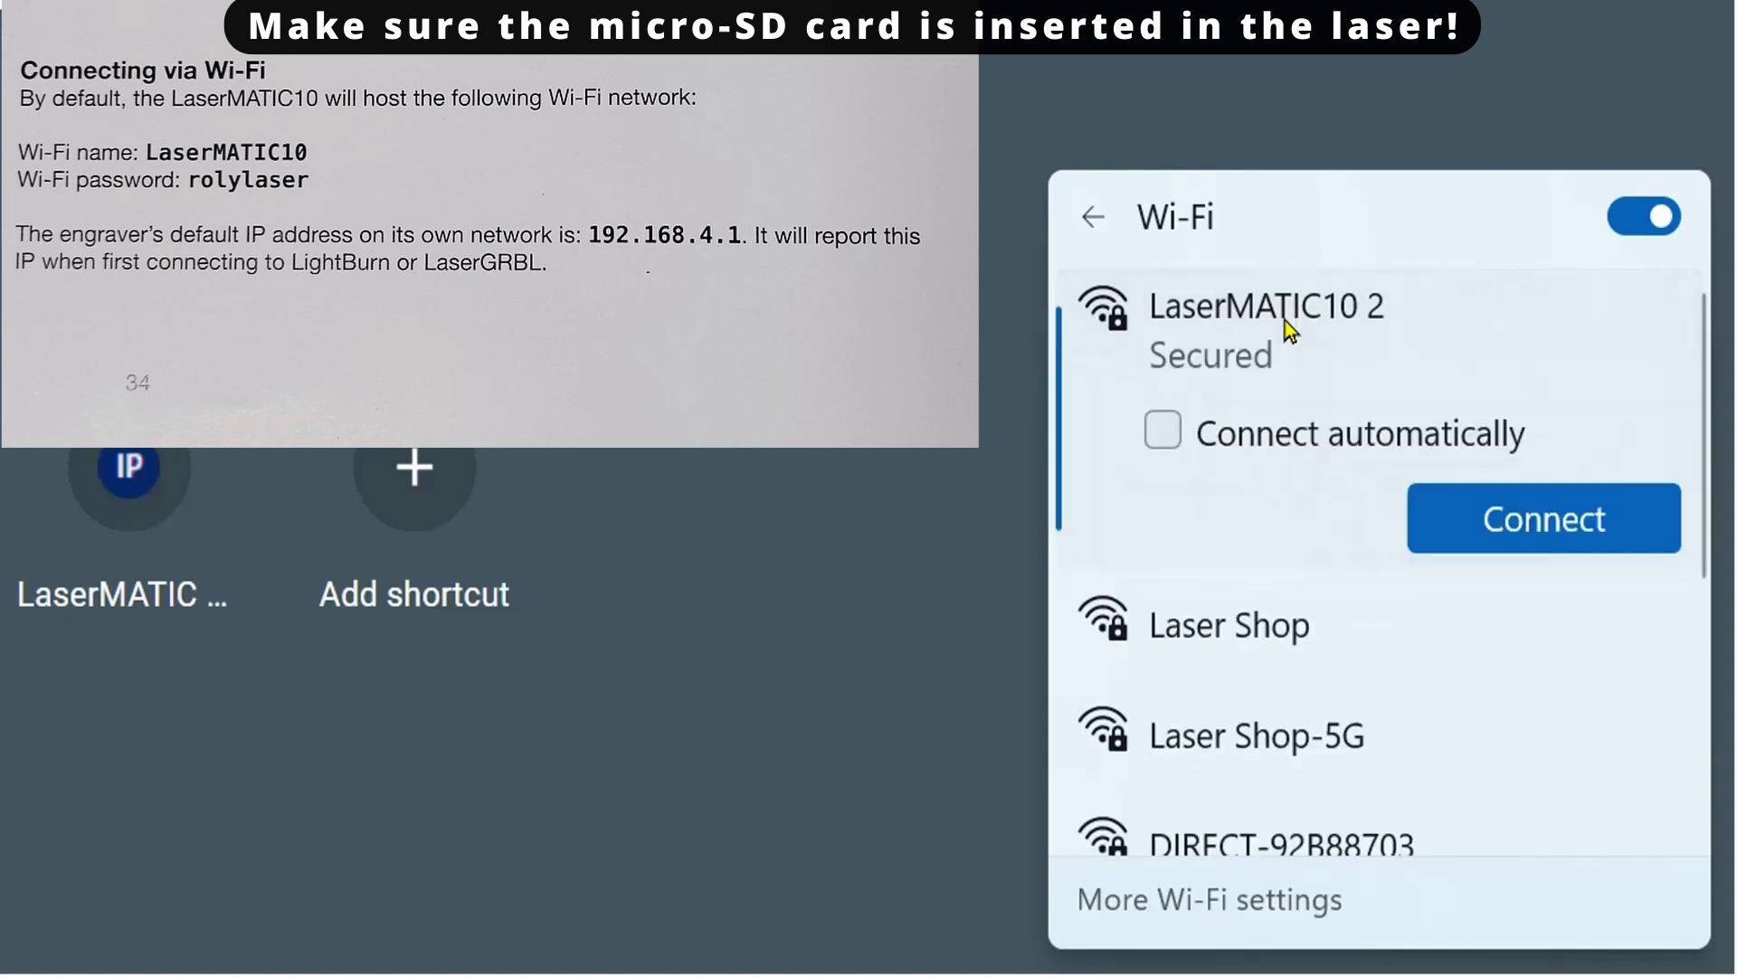
{"action": "left_click", "coordinate": [1546, 517]}
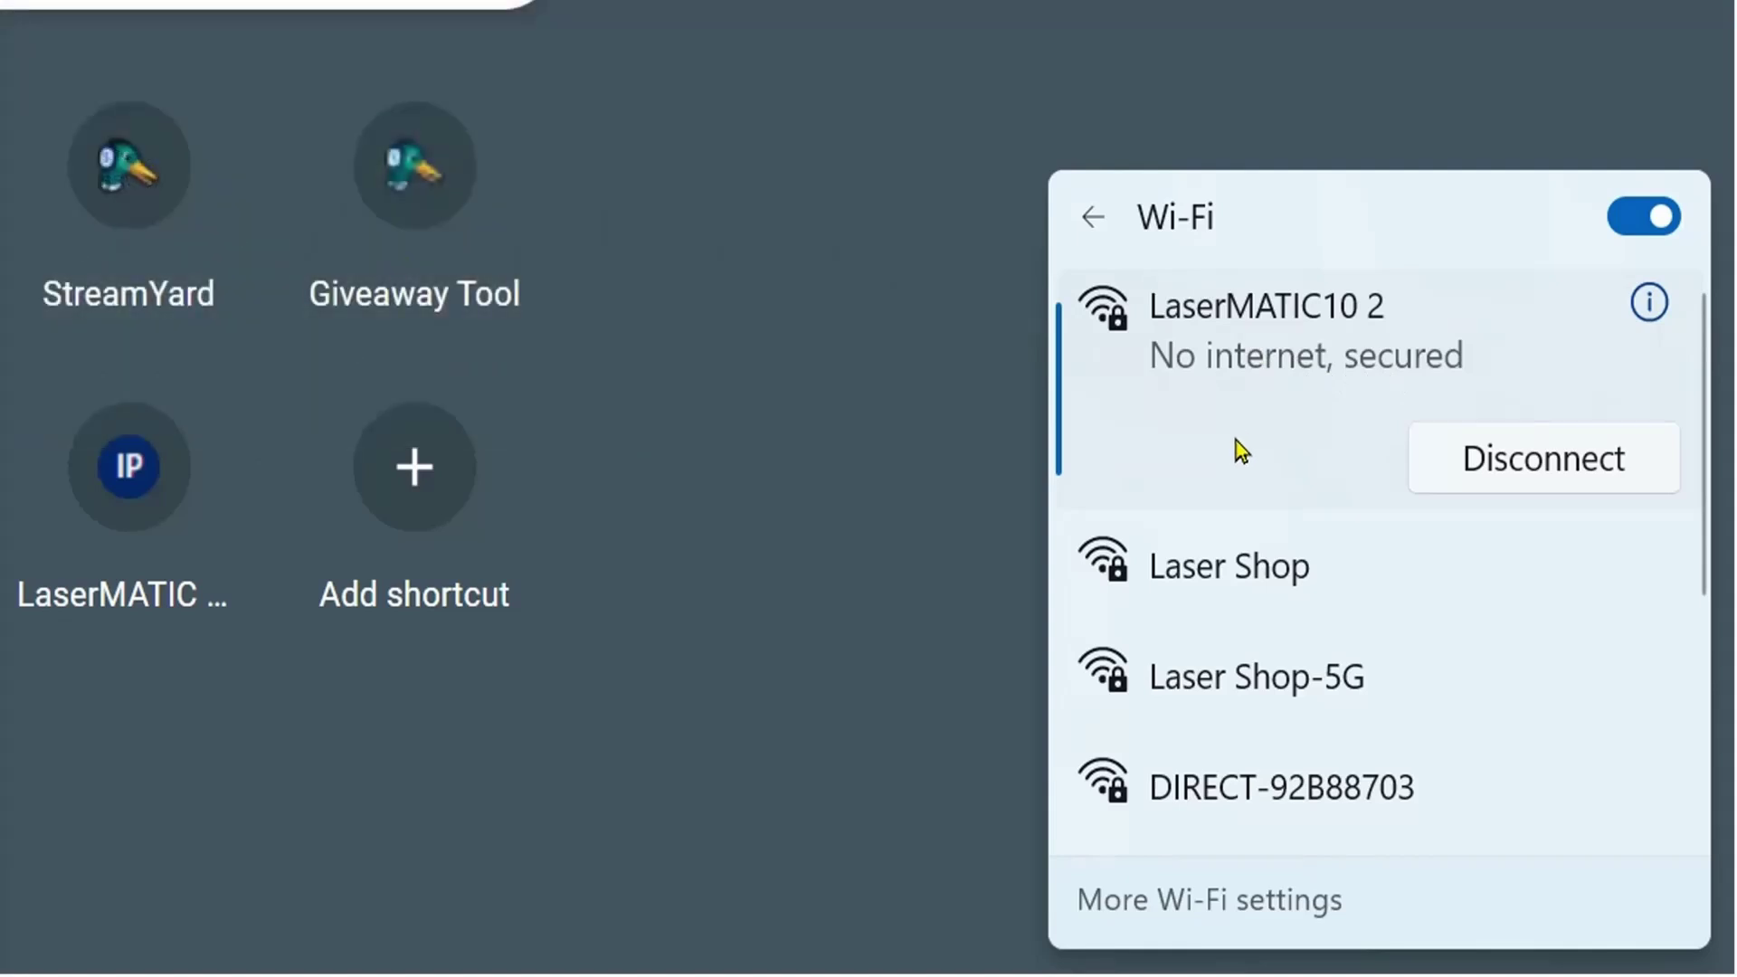
{"action": "left_click", "coordinate": [865, 259]}
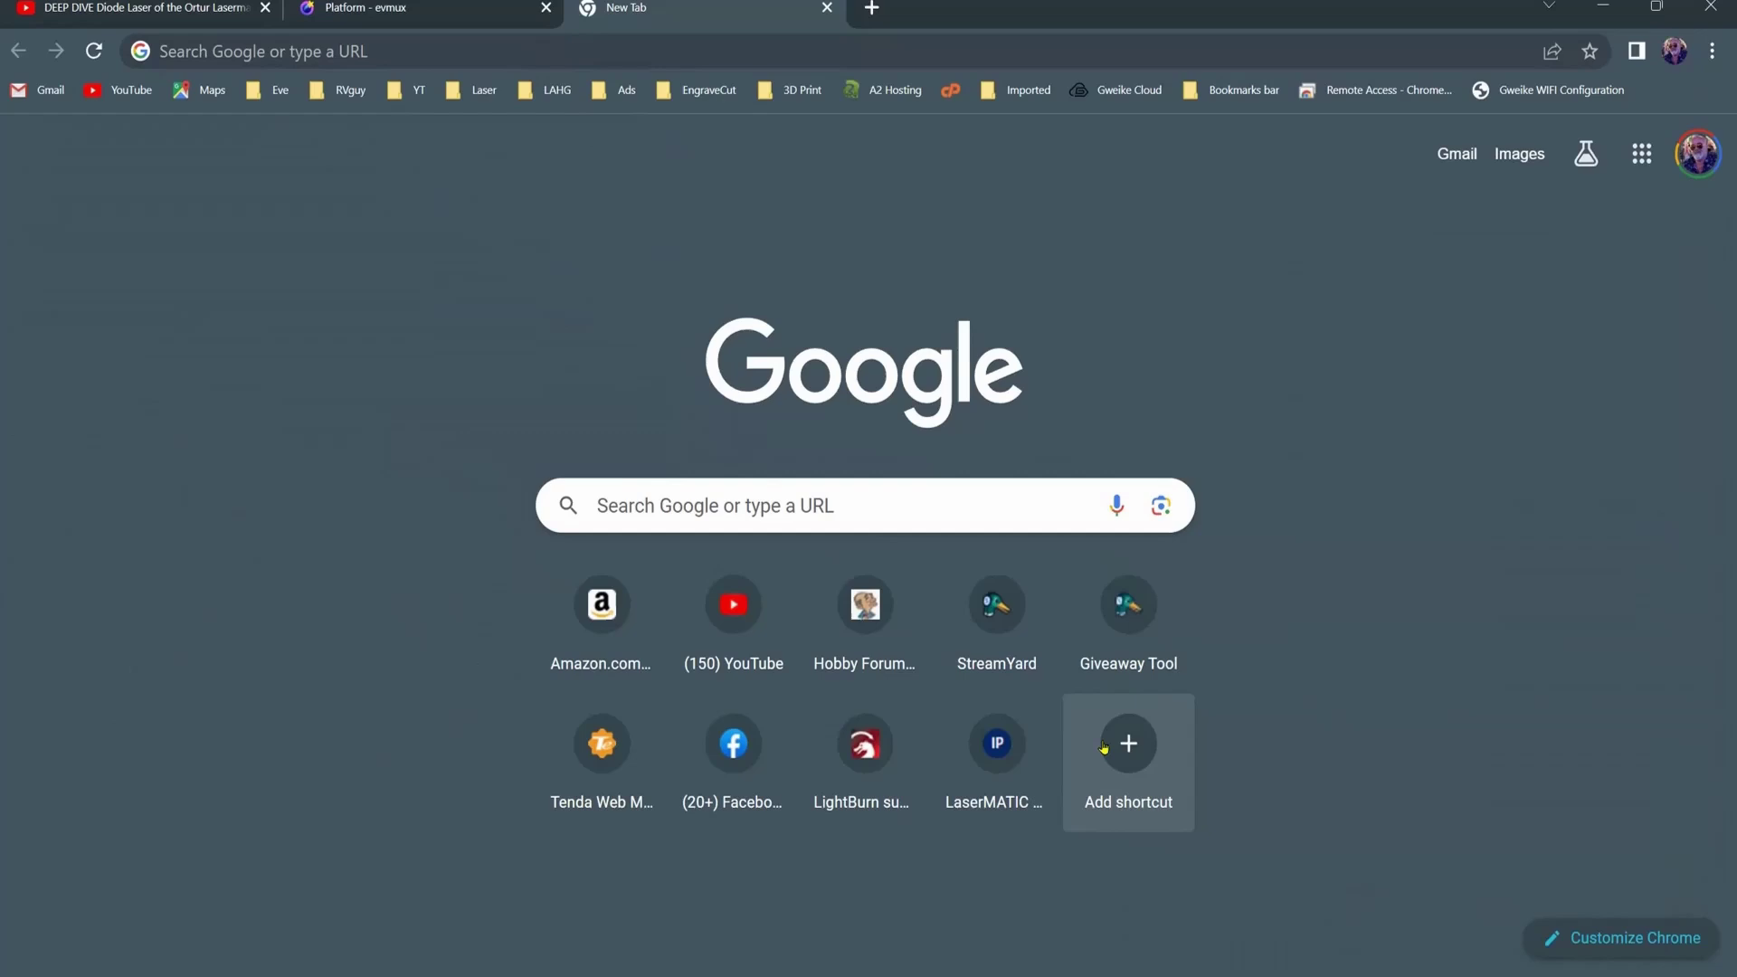
{"action": "mouse_move", "coordinate": [998, 746]}
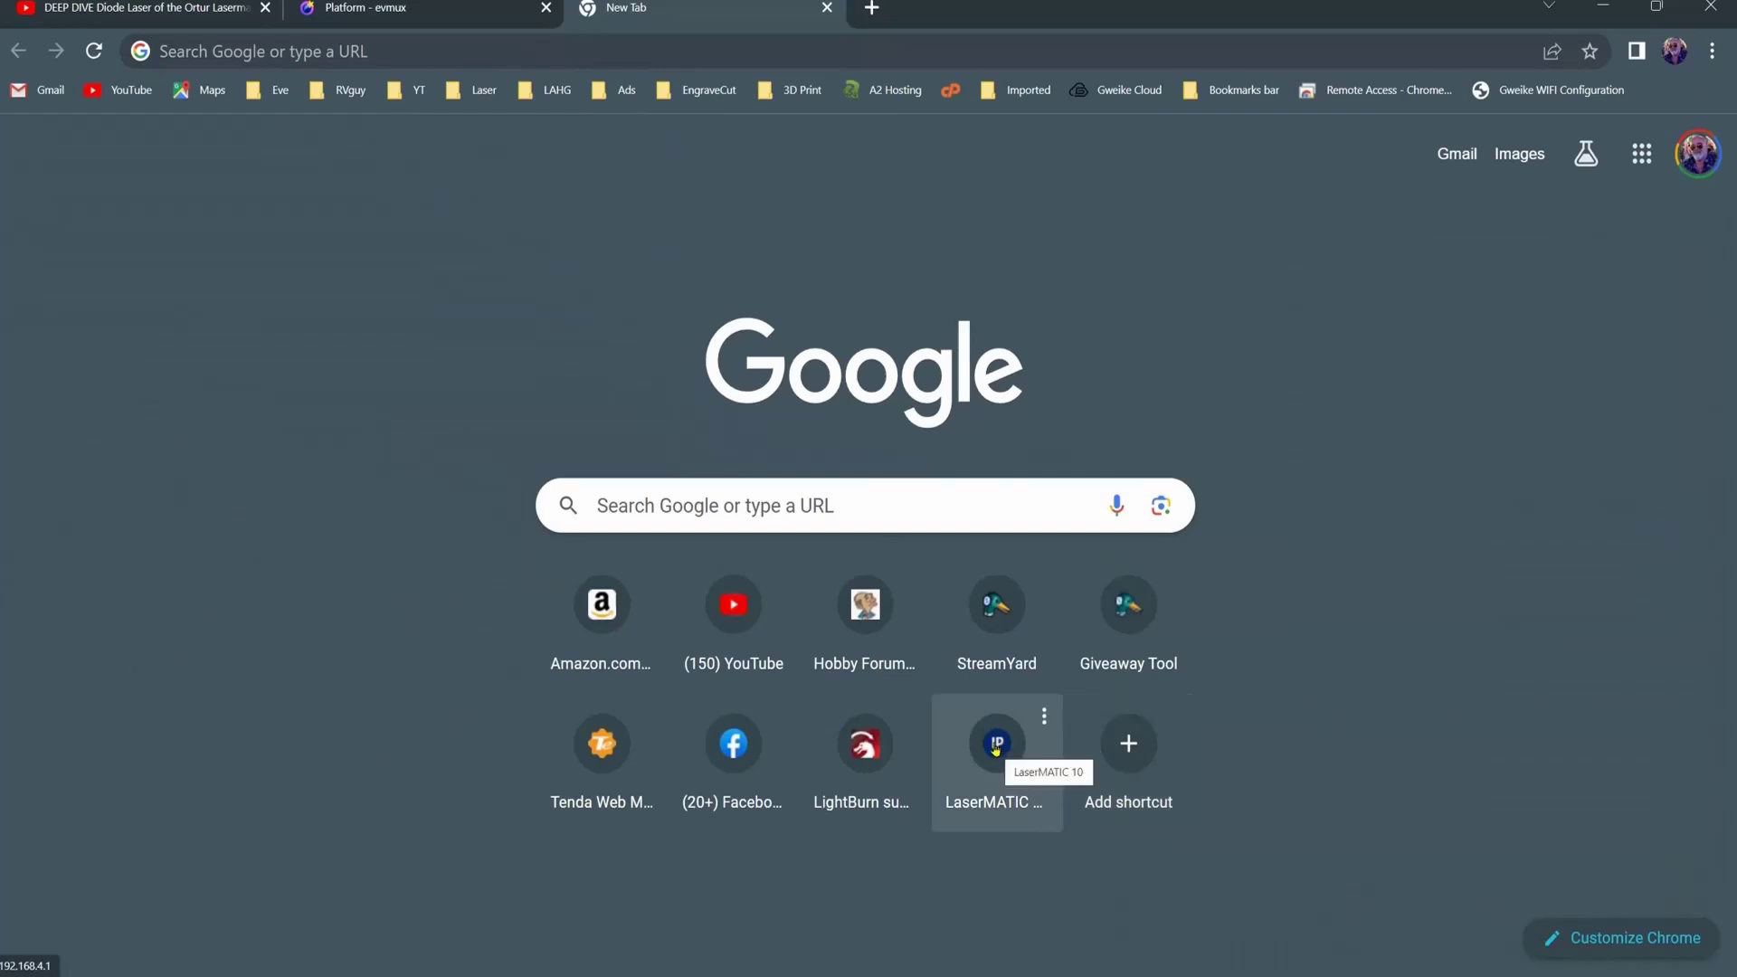
Step: Load the ESP32-WEB page at 192.168.4.1 from the LaserMATIC 10 tile, then bring up LightBurn
{"action": "left_click", "coordinate": [996, 747]}
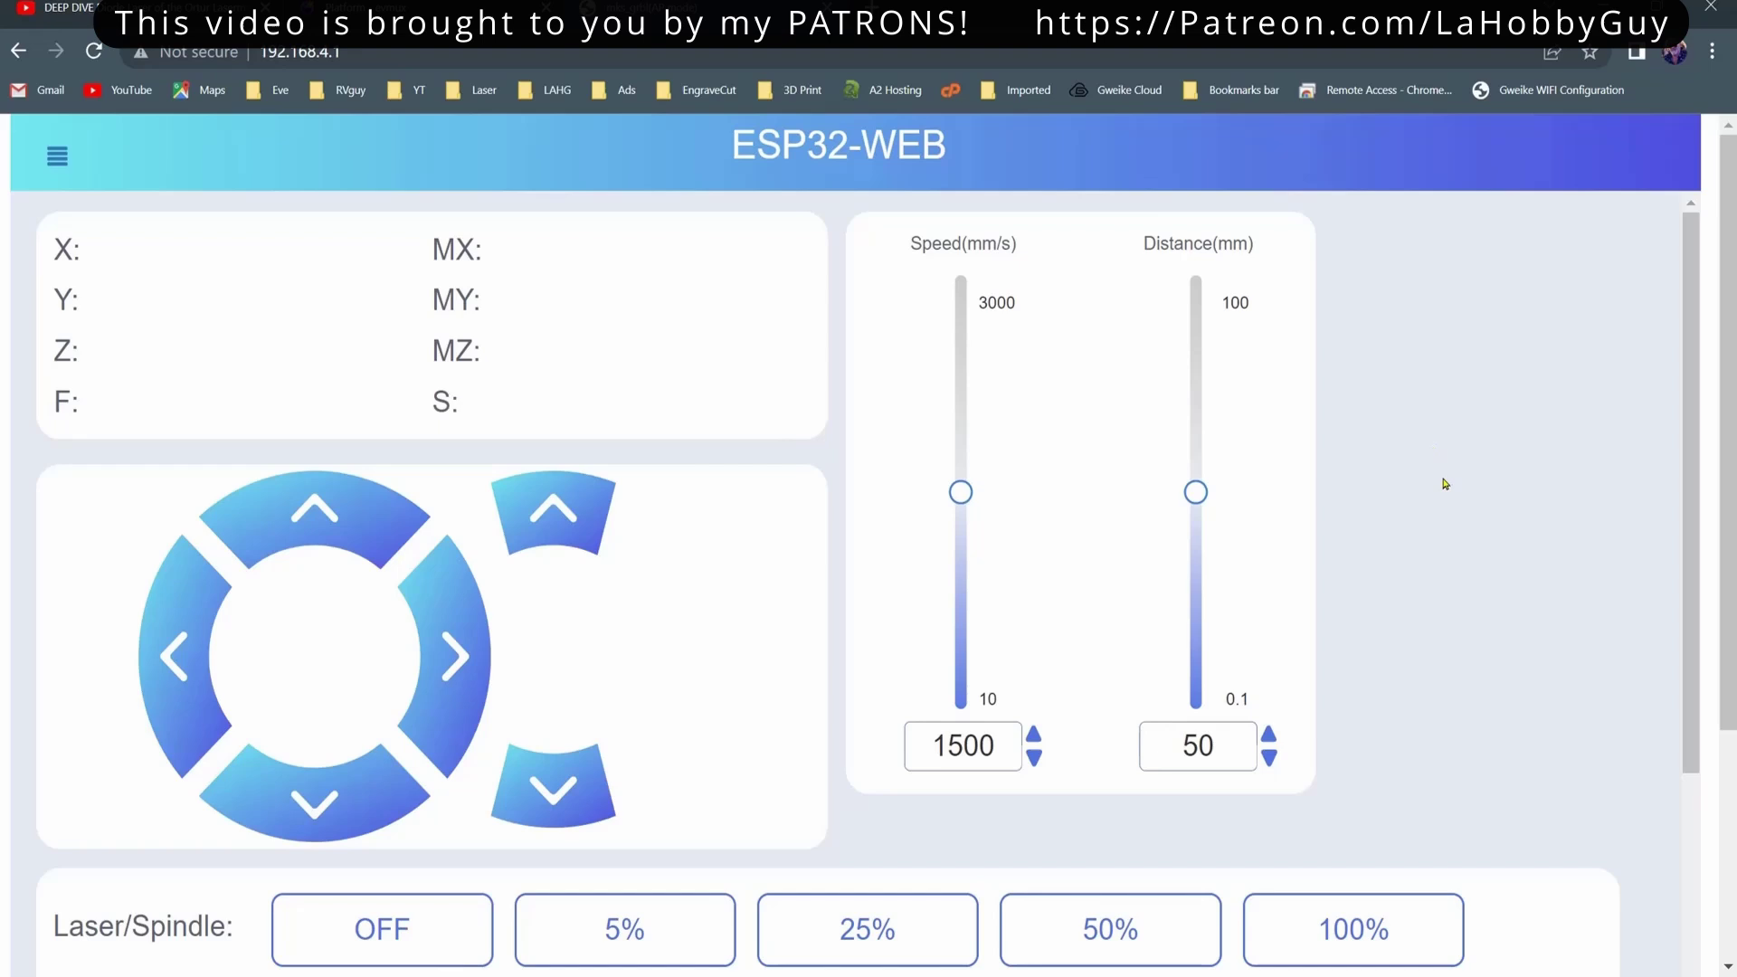
{"action": "left_click", "coordinate": [1068, 901]}
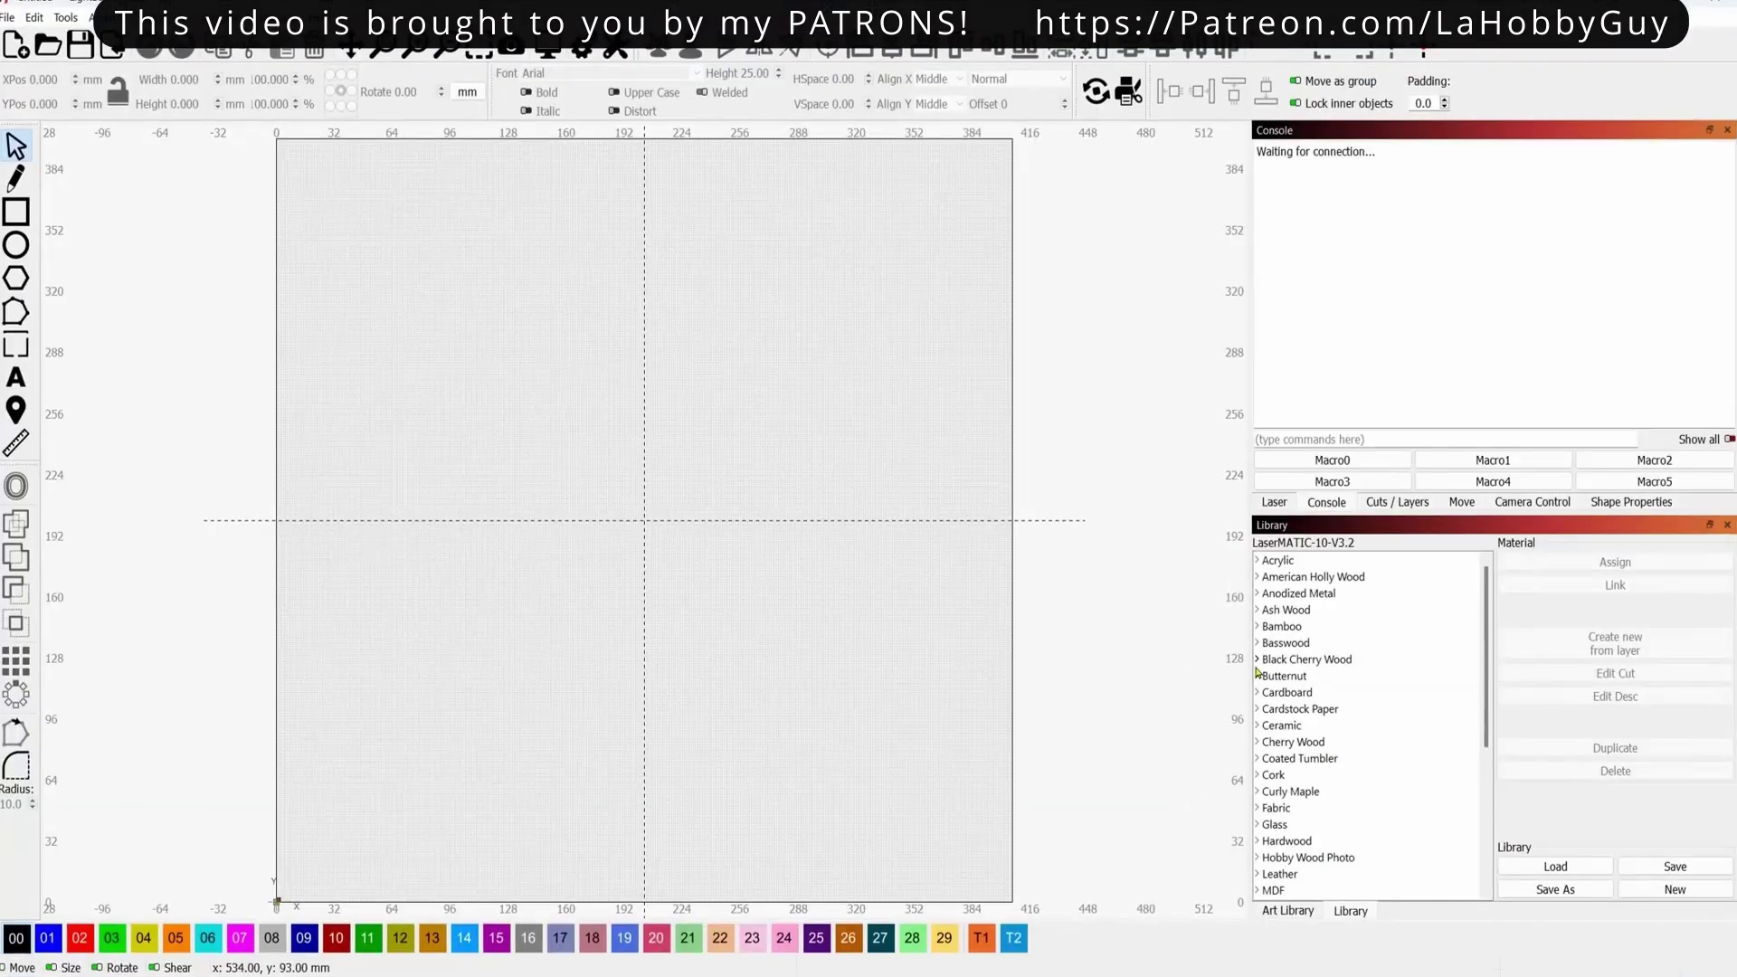
Step: Show LightBurn's live camera feed and drag its main window down to uncover the web page
{"action": "left_click", "coordinate": [1535, 502]}
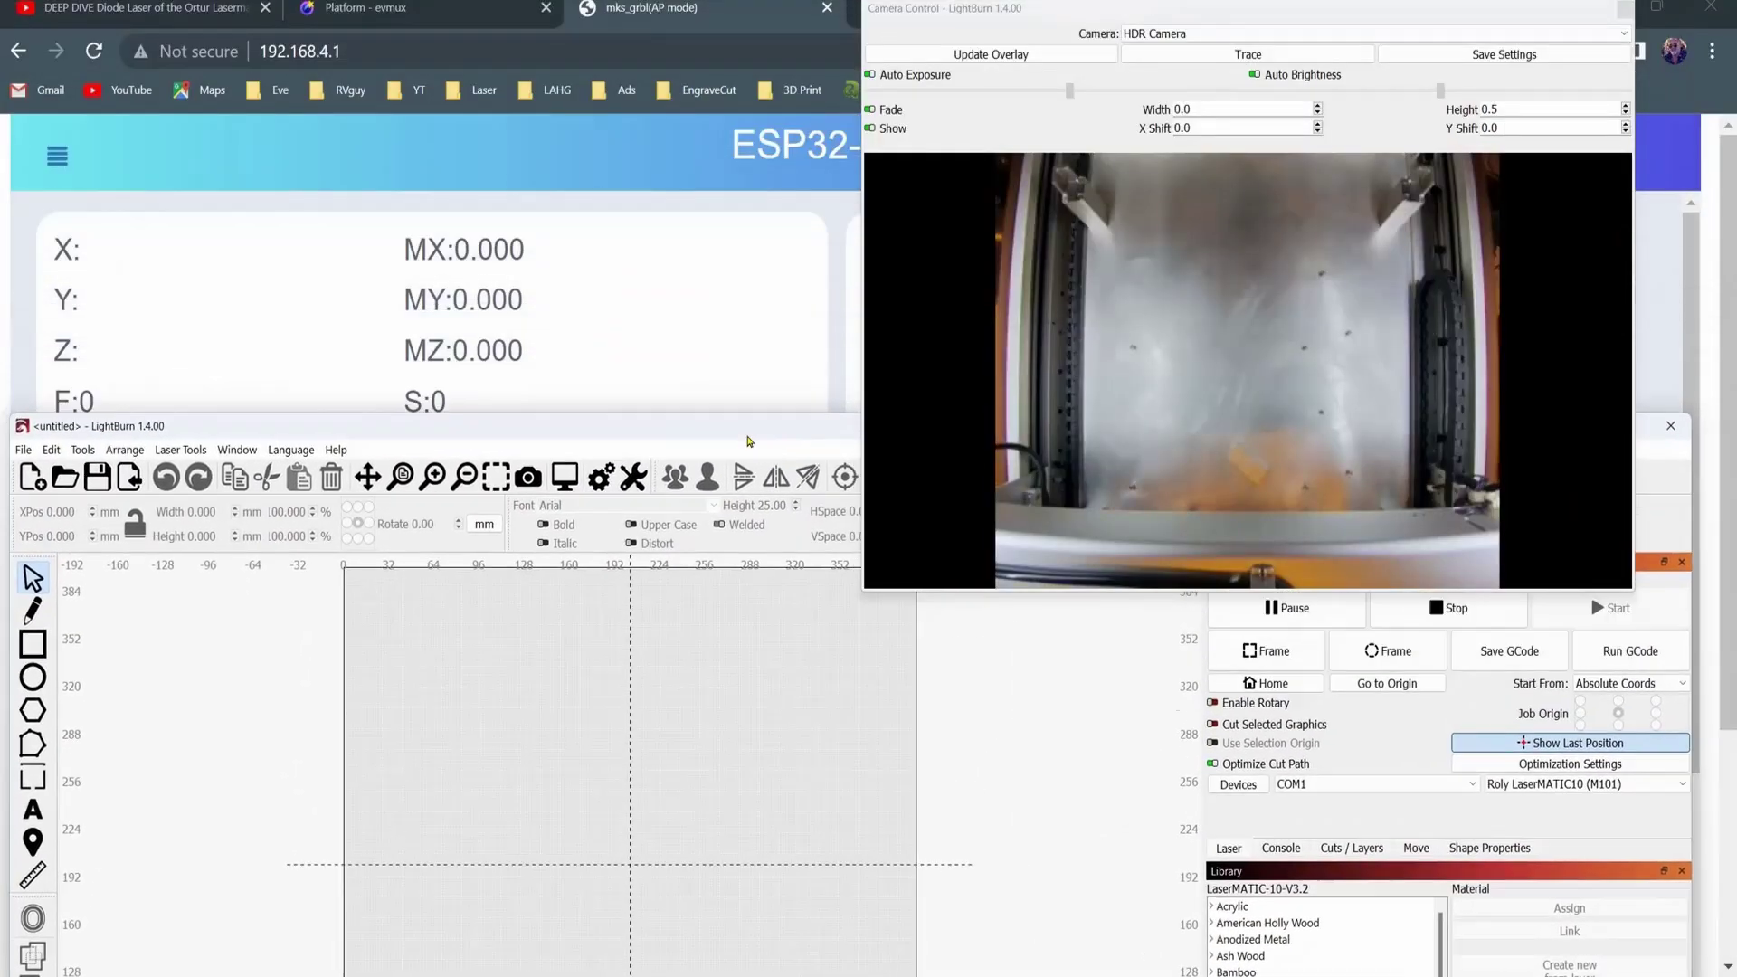
{"action": "left_click_drag", "start_coordinate": [1469, 434], "coordinate": [1483, 675]}
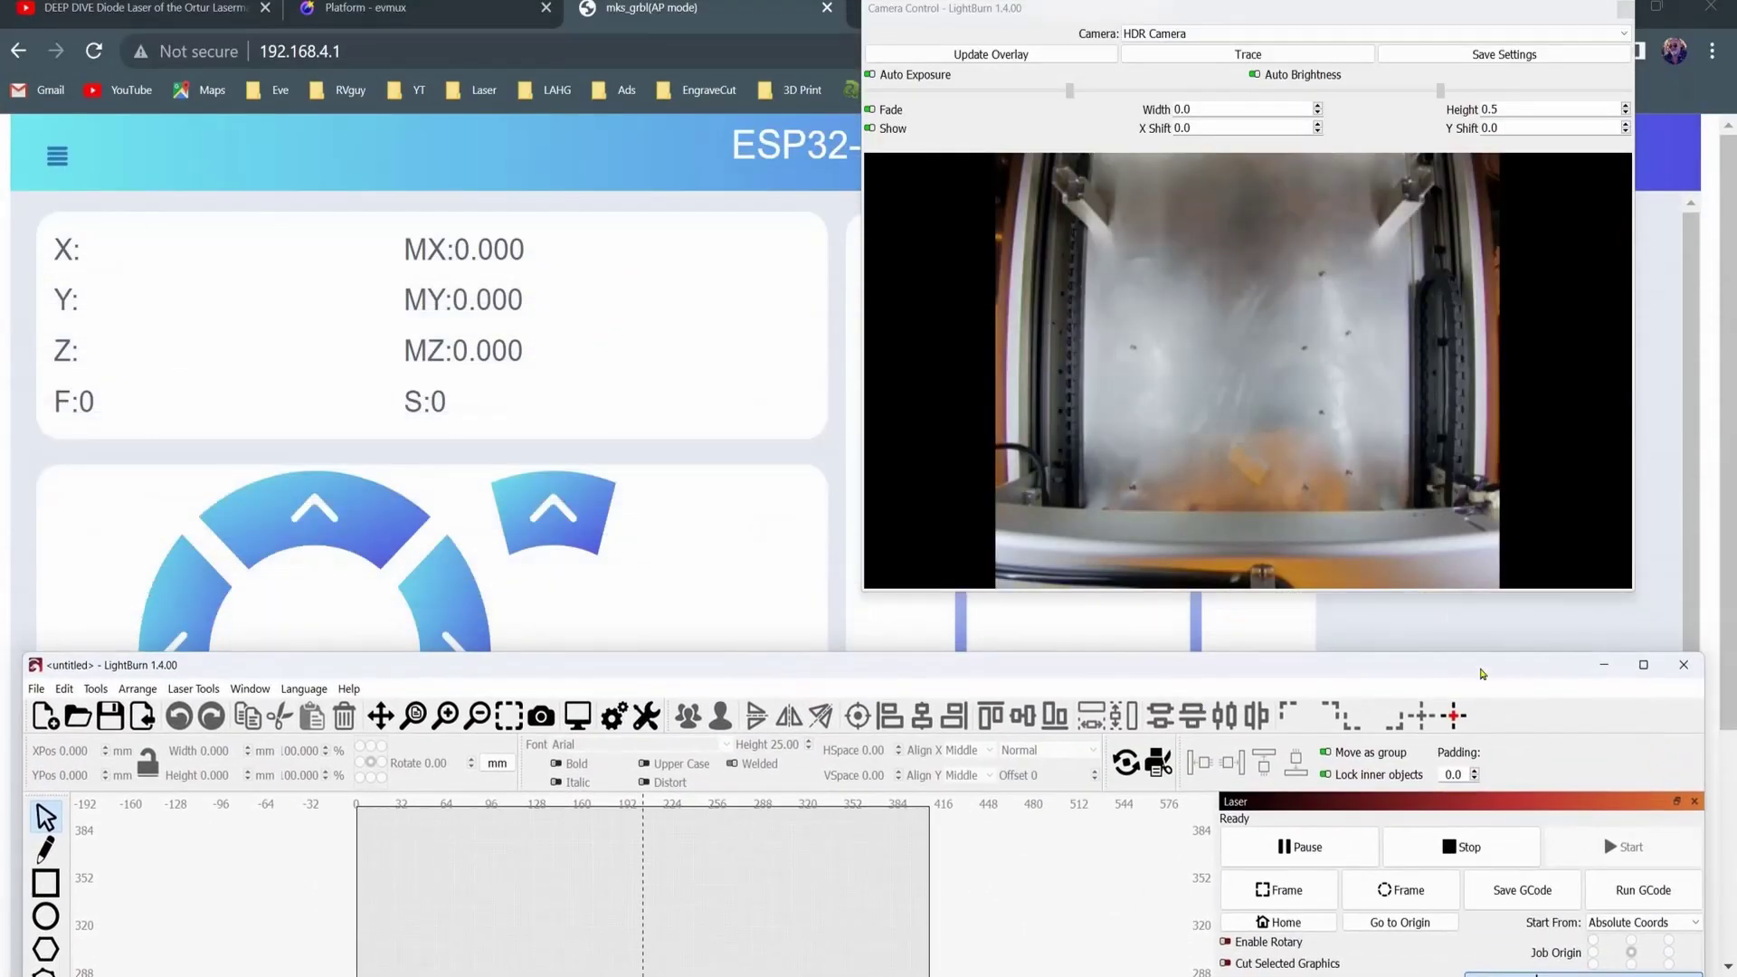
{"action": "left_click_drag", "start_coordinate": [1143, 669], "coordinate": [1140, 962]}
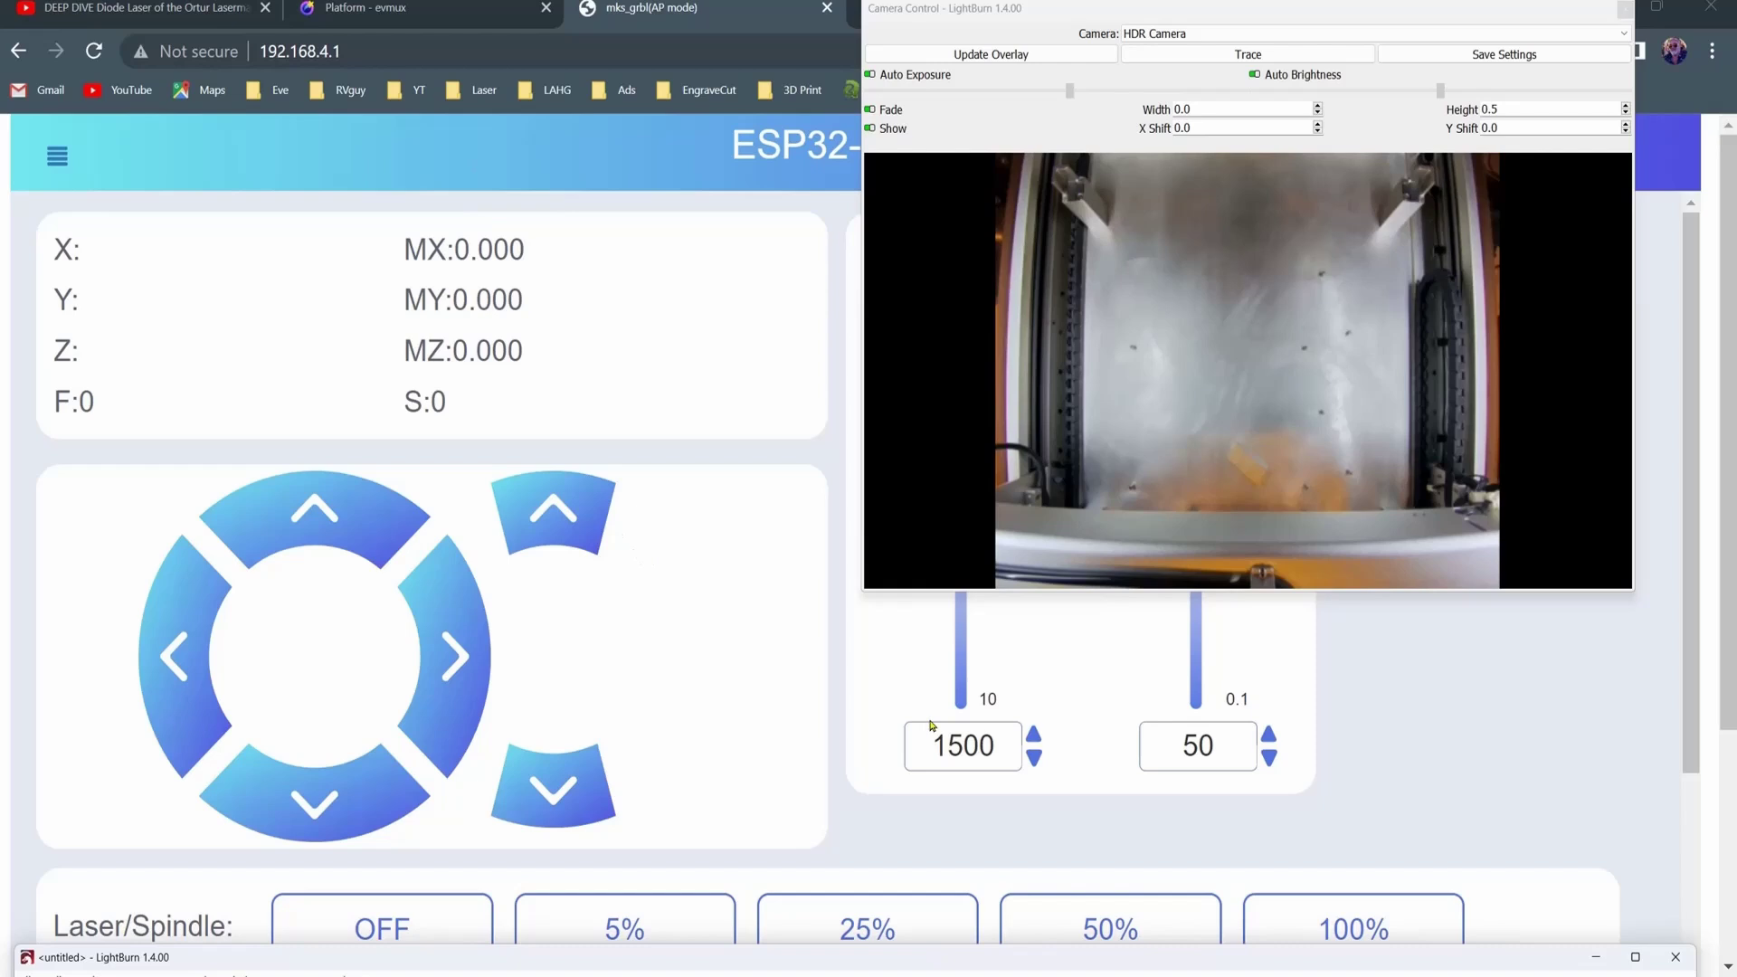
Step: Set the ESP32-WEB jog speed to 3000 and jog distance to 100
{"action": "left_click", "coordinate": [1000, 742]}
{"action": "double_click", "coordinate": [978, 744]}
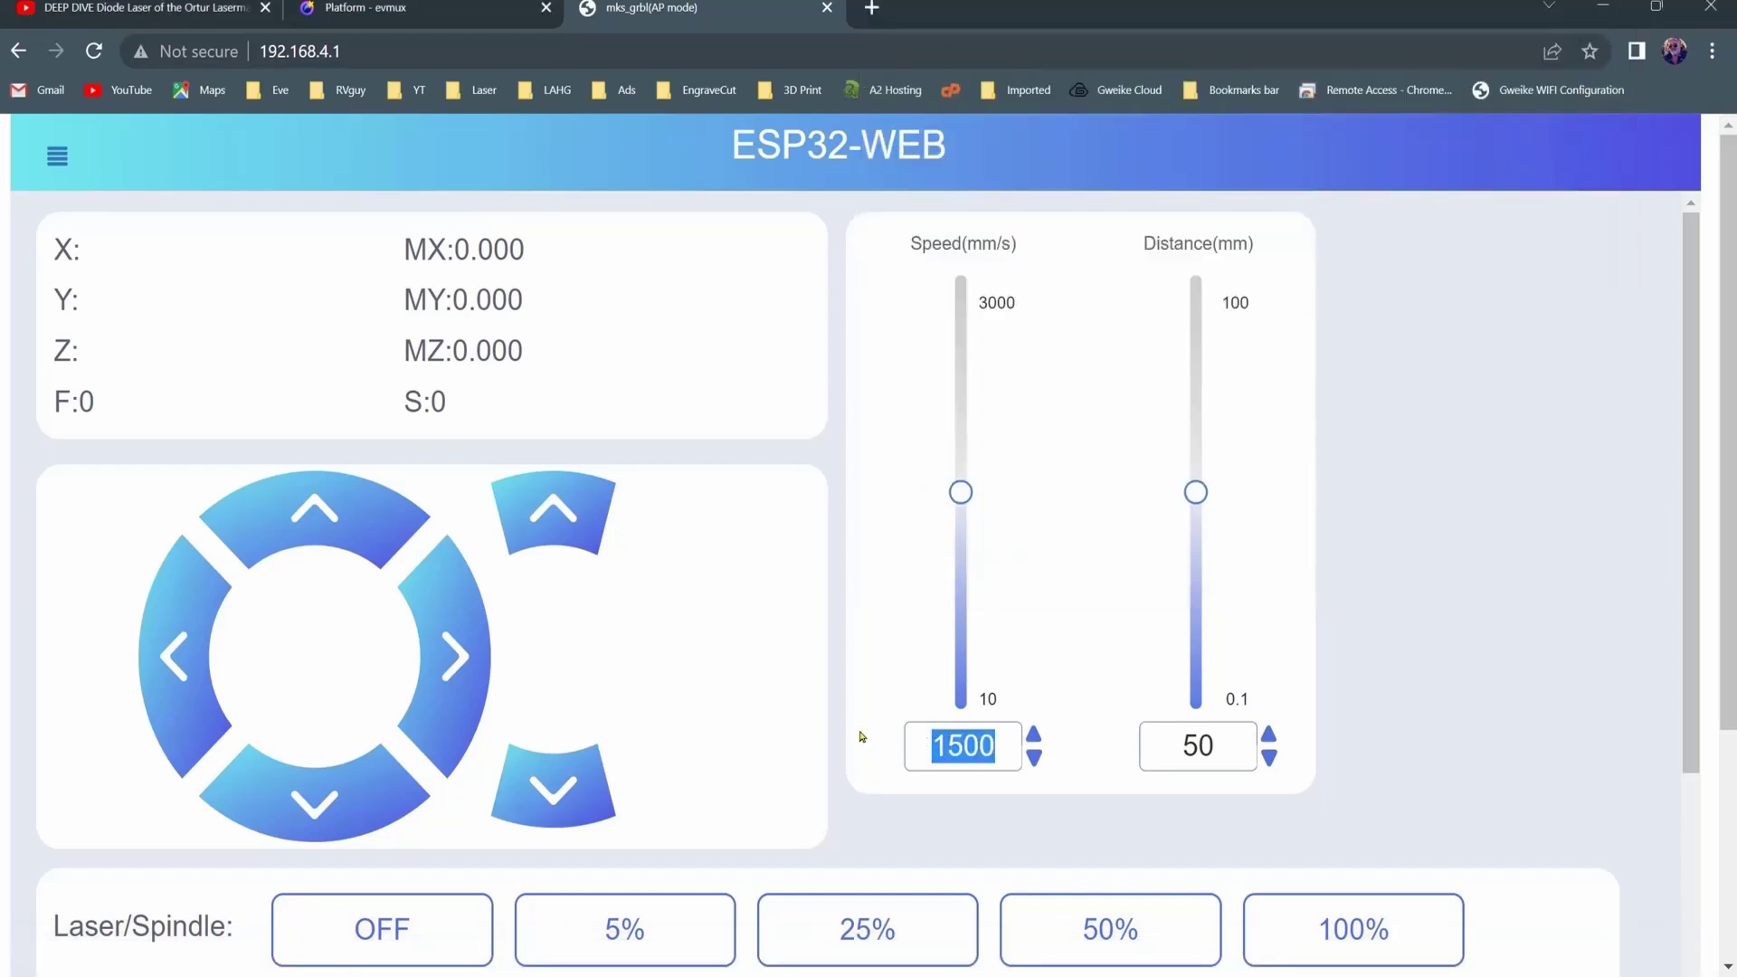
{"action": "type", "text": "3000"}
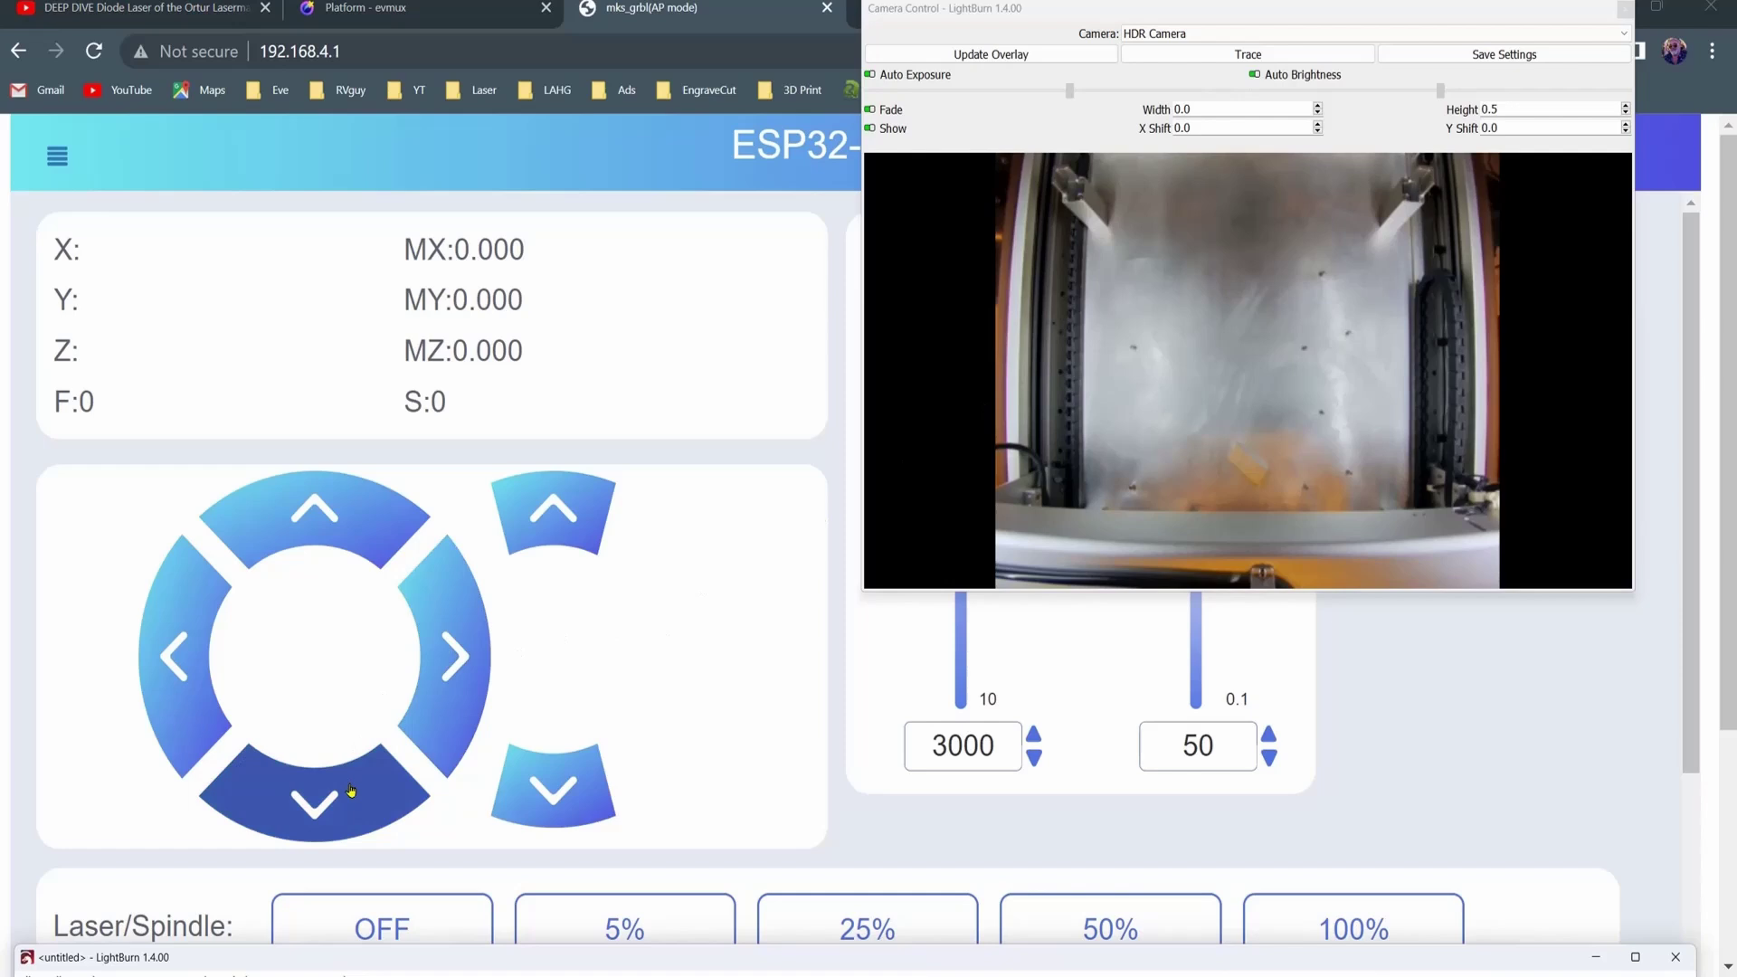
{"action": "left_click", "coordinate": [1222, 745]}
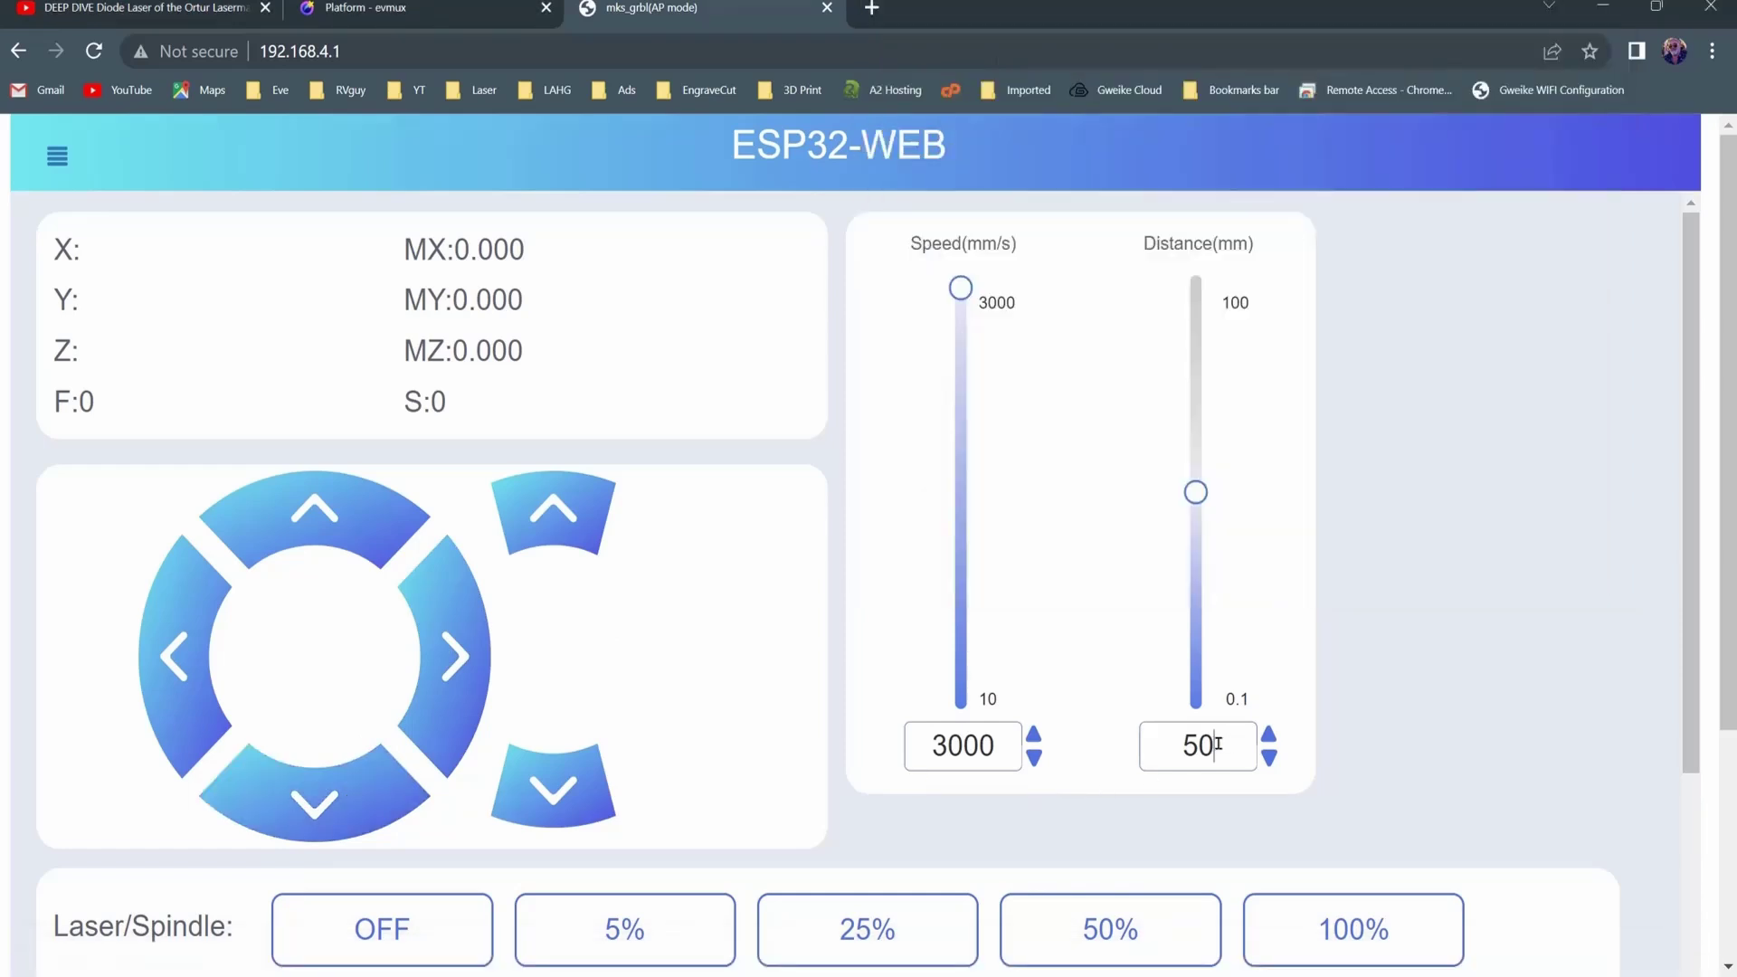
{"action": "left_click_drag", "start_coordinate": [1221, 745], "coordinate": [1165, 745]}
{"action": "type", "text": "100"}
Step: Jog the head three times along Y and once along X to X 200, Y 197.99
{"action": "left_click", "coordinate": [322, 518]}
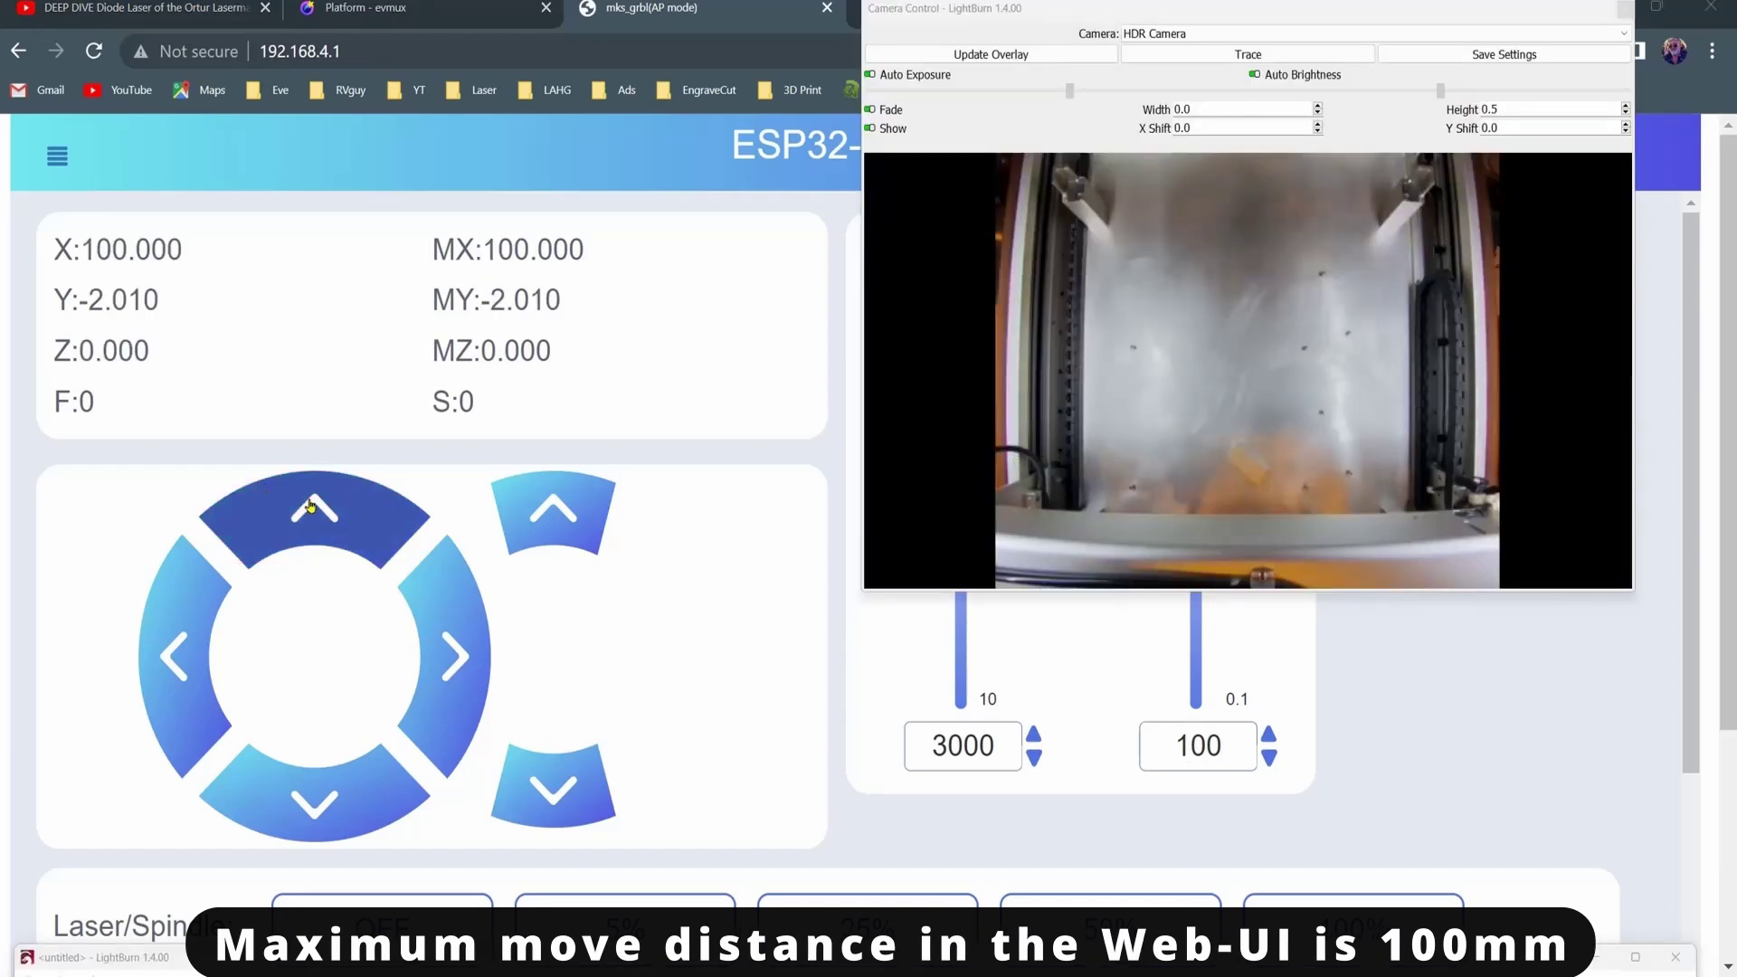
{"action": "left_click", "coordinate": [313, 511]}
{"action": "left_click", "coordinate": [313, 517]}
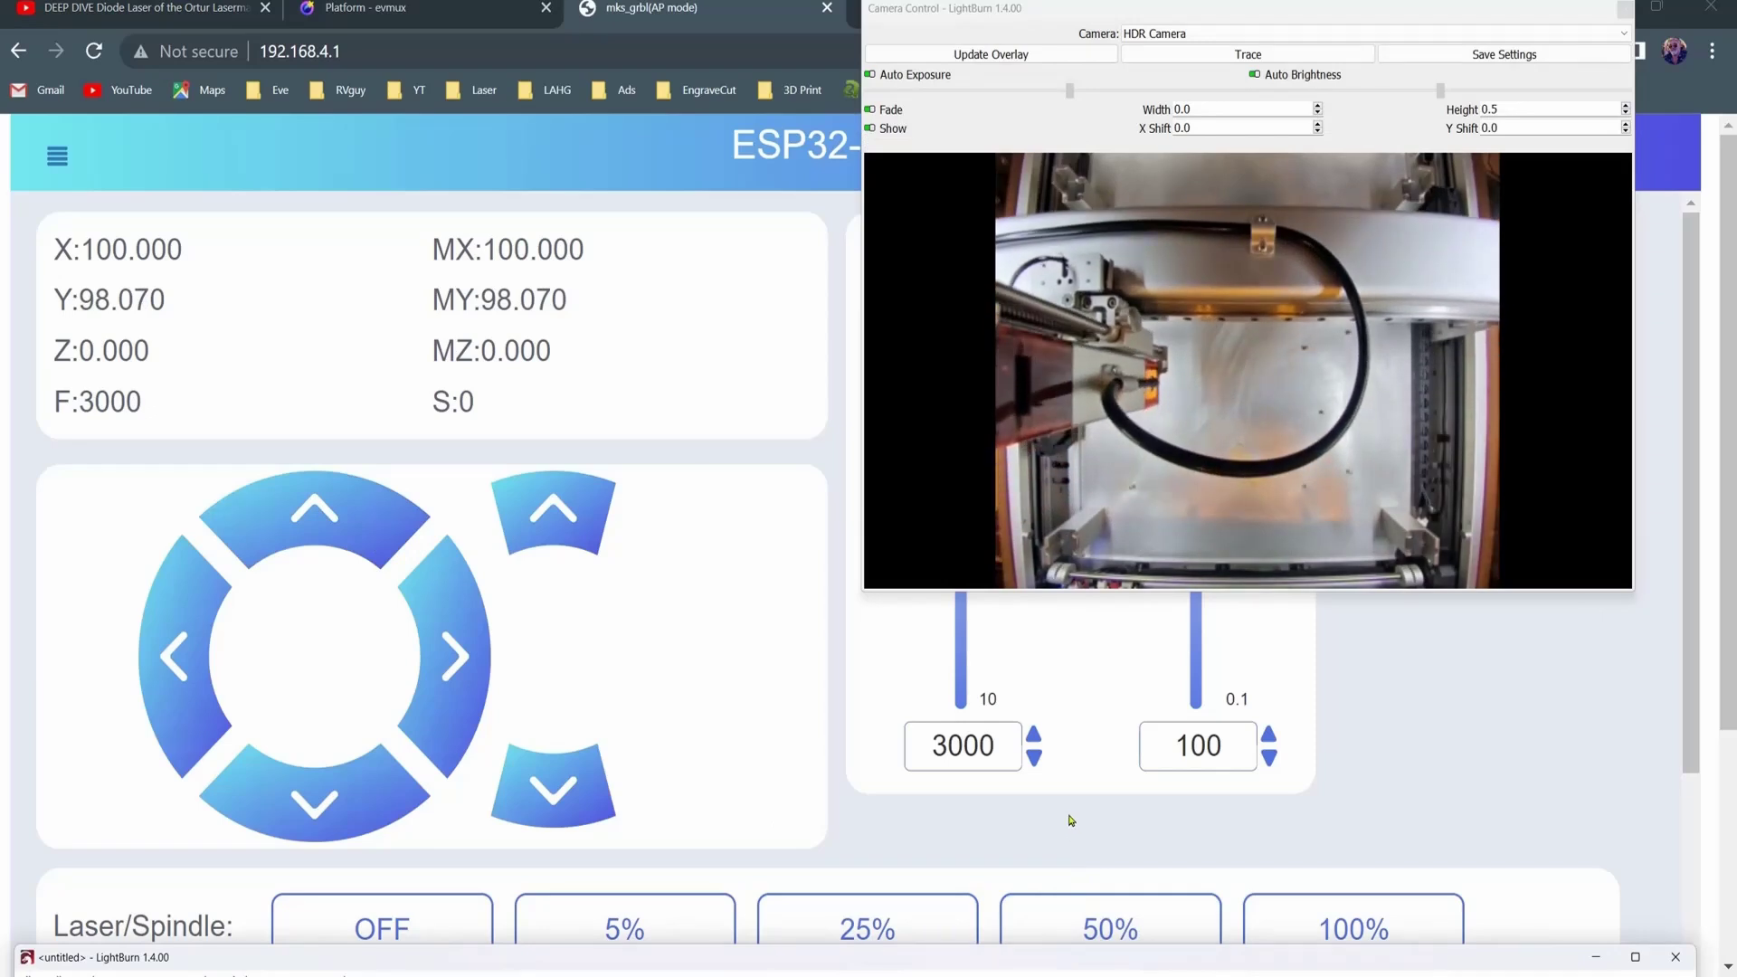
{"action": "left_click", "coordinate": [457, 661]}
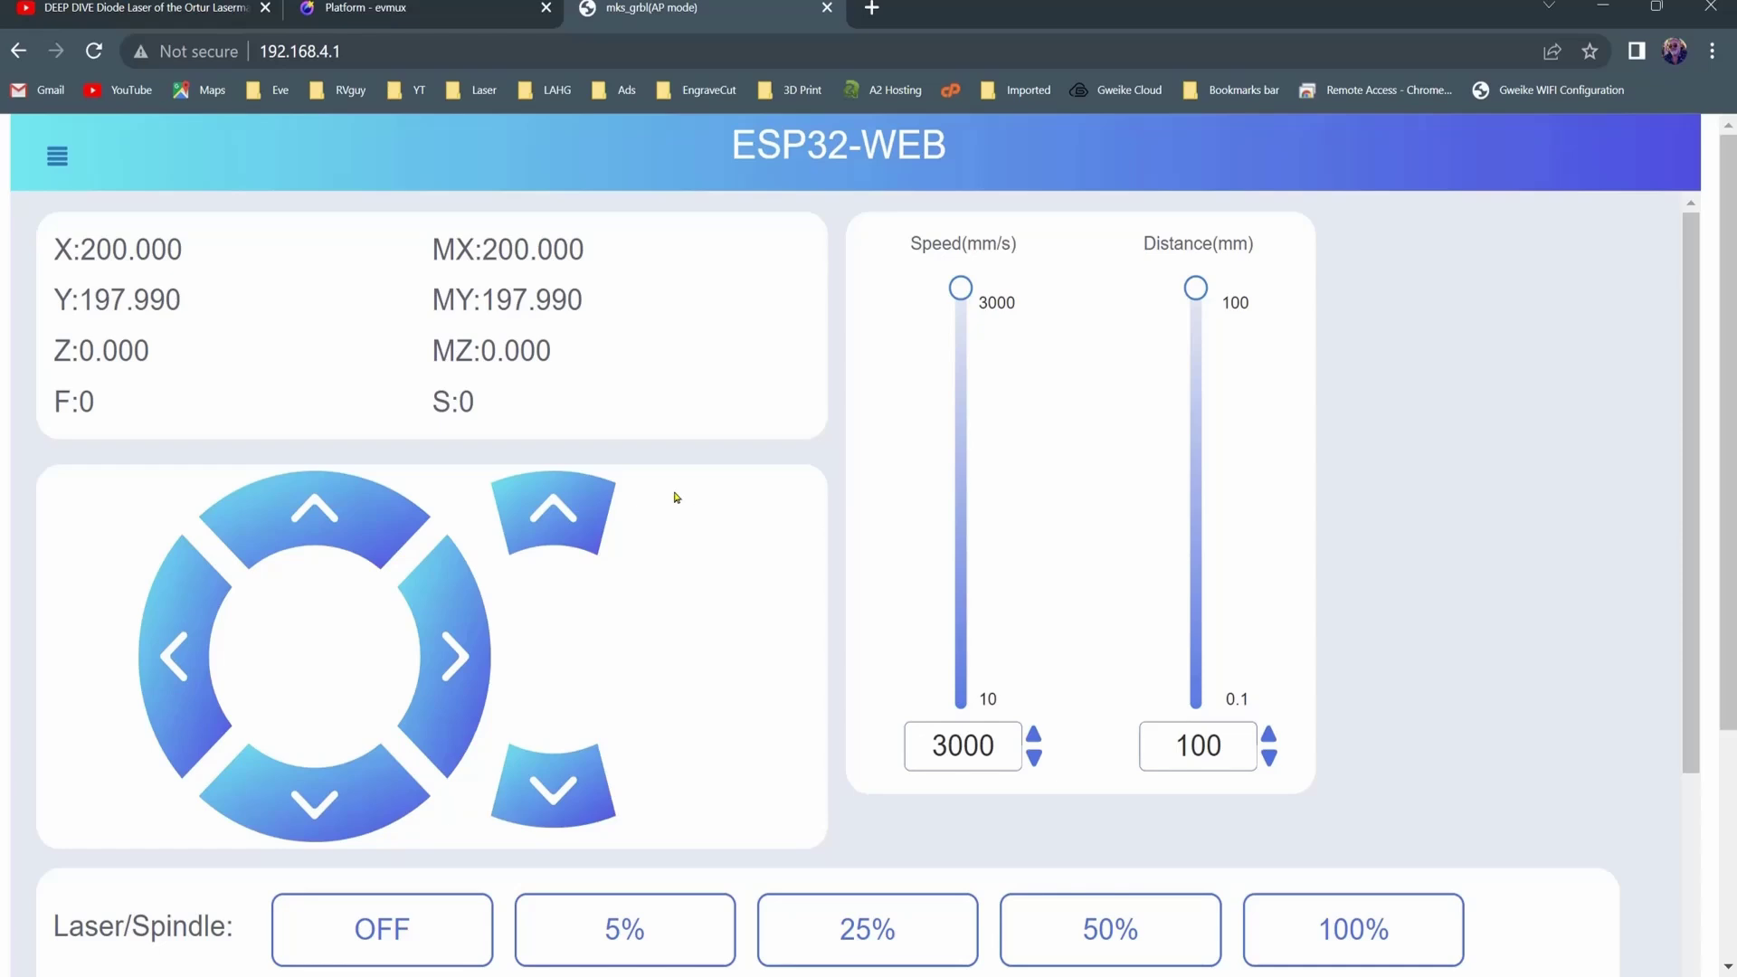
{"action": "scroll", "coordinate": [819, 575], "scroll_direction": "down", "scroll_amount": 3}
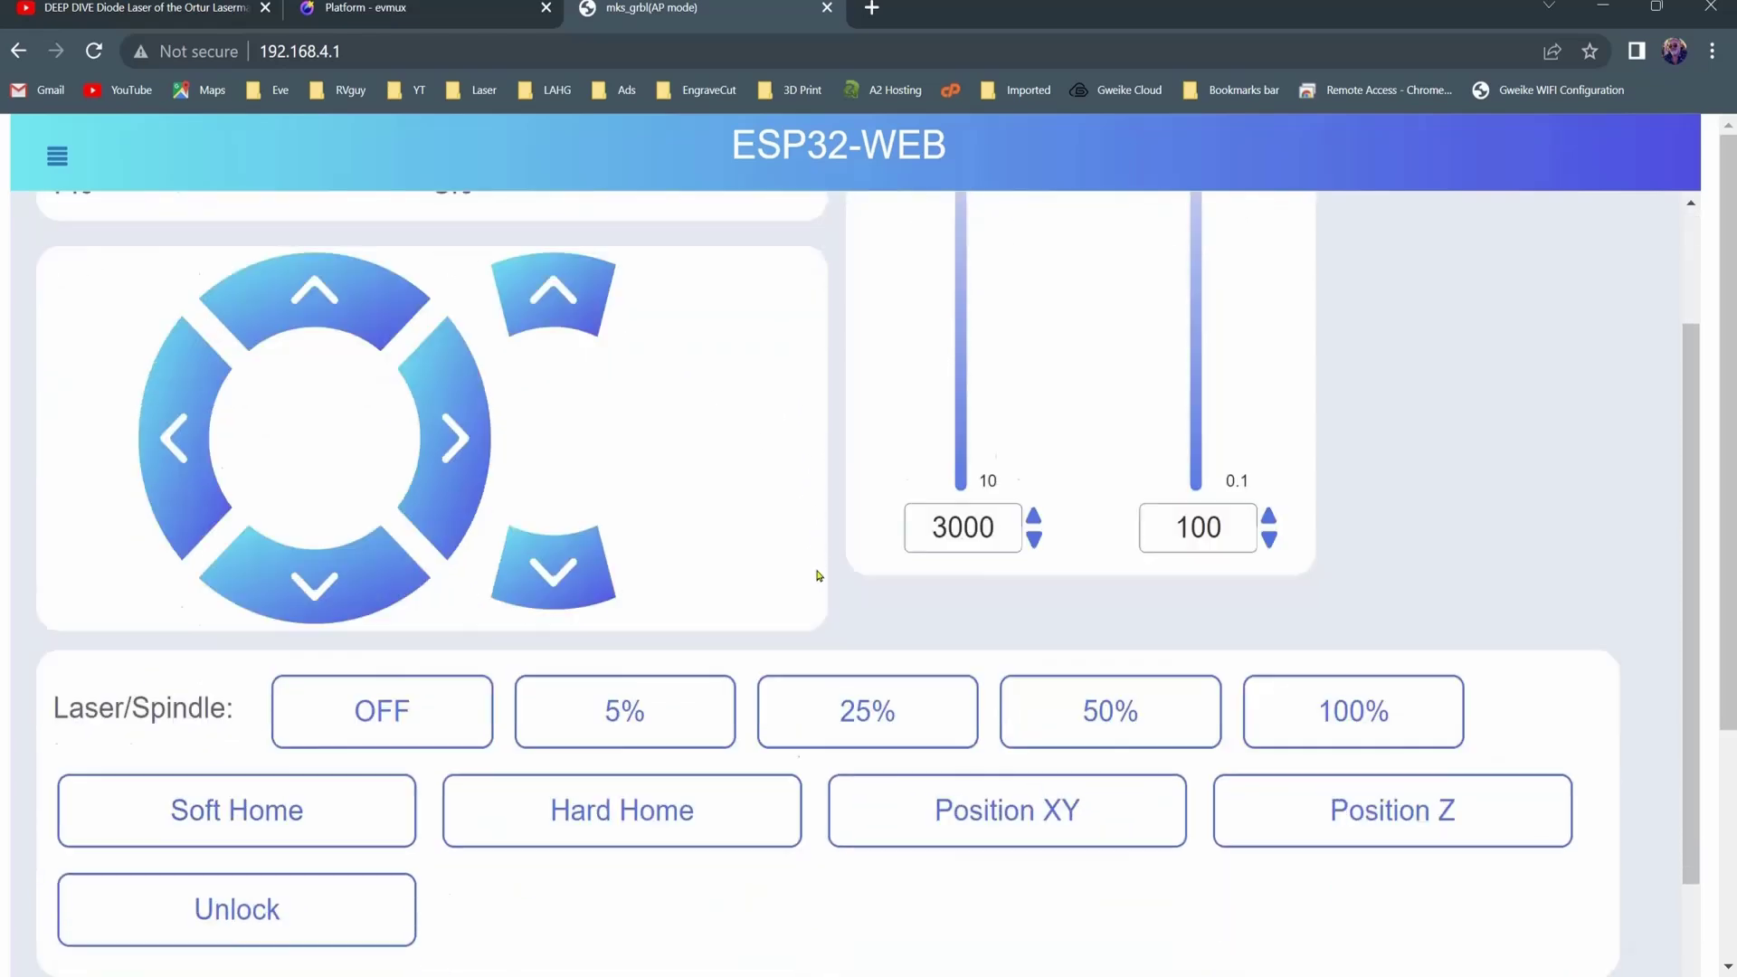
{"action": "scroll", "coordinate": [818, 576], "scroll_direction": "up", "scroll_amount": 2}
{"action": "scroll", "coordinate": [819, 576], "scroll_direction": "up", "scroll_amount": 1}
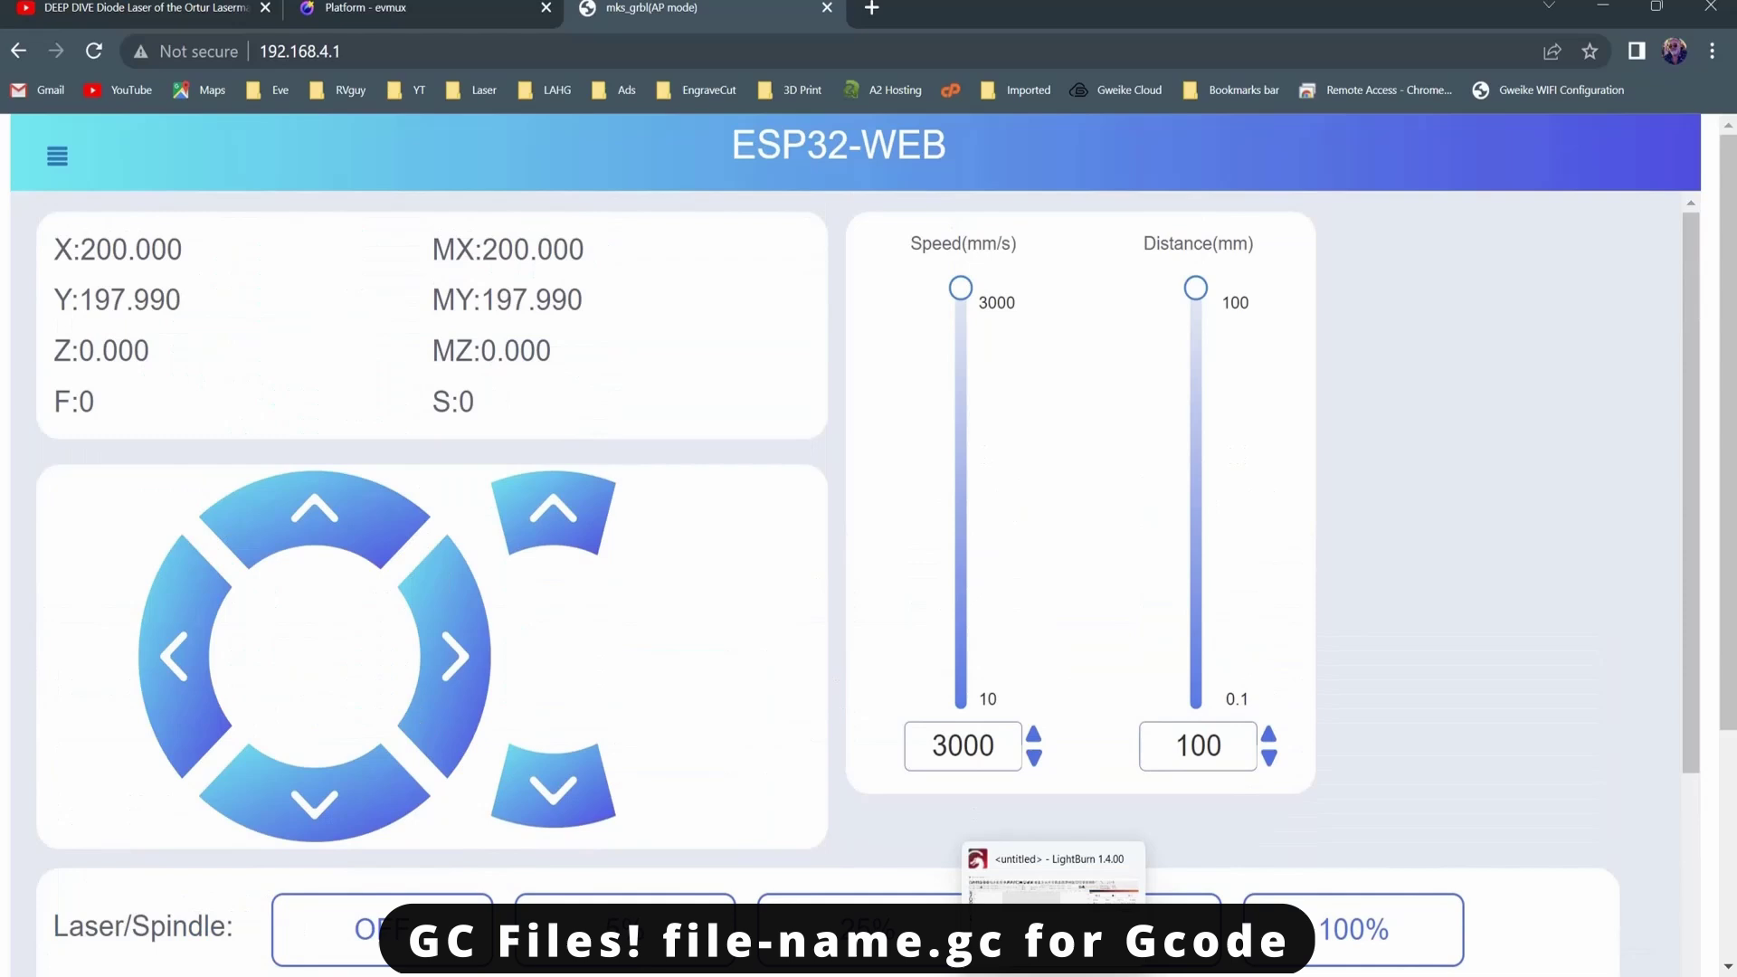
{"action": "left_click", "coordinate": [1054, 956]}
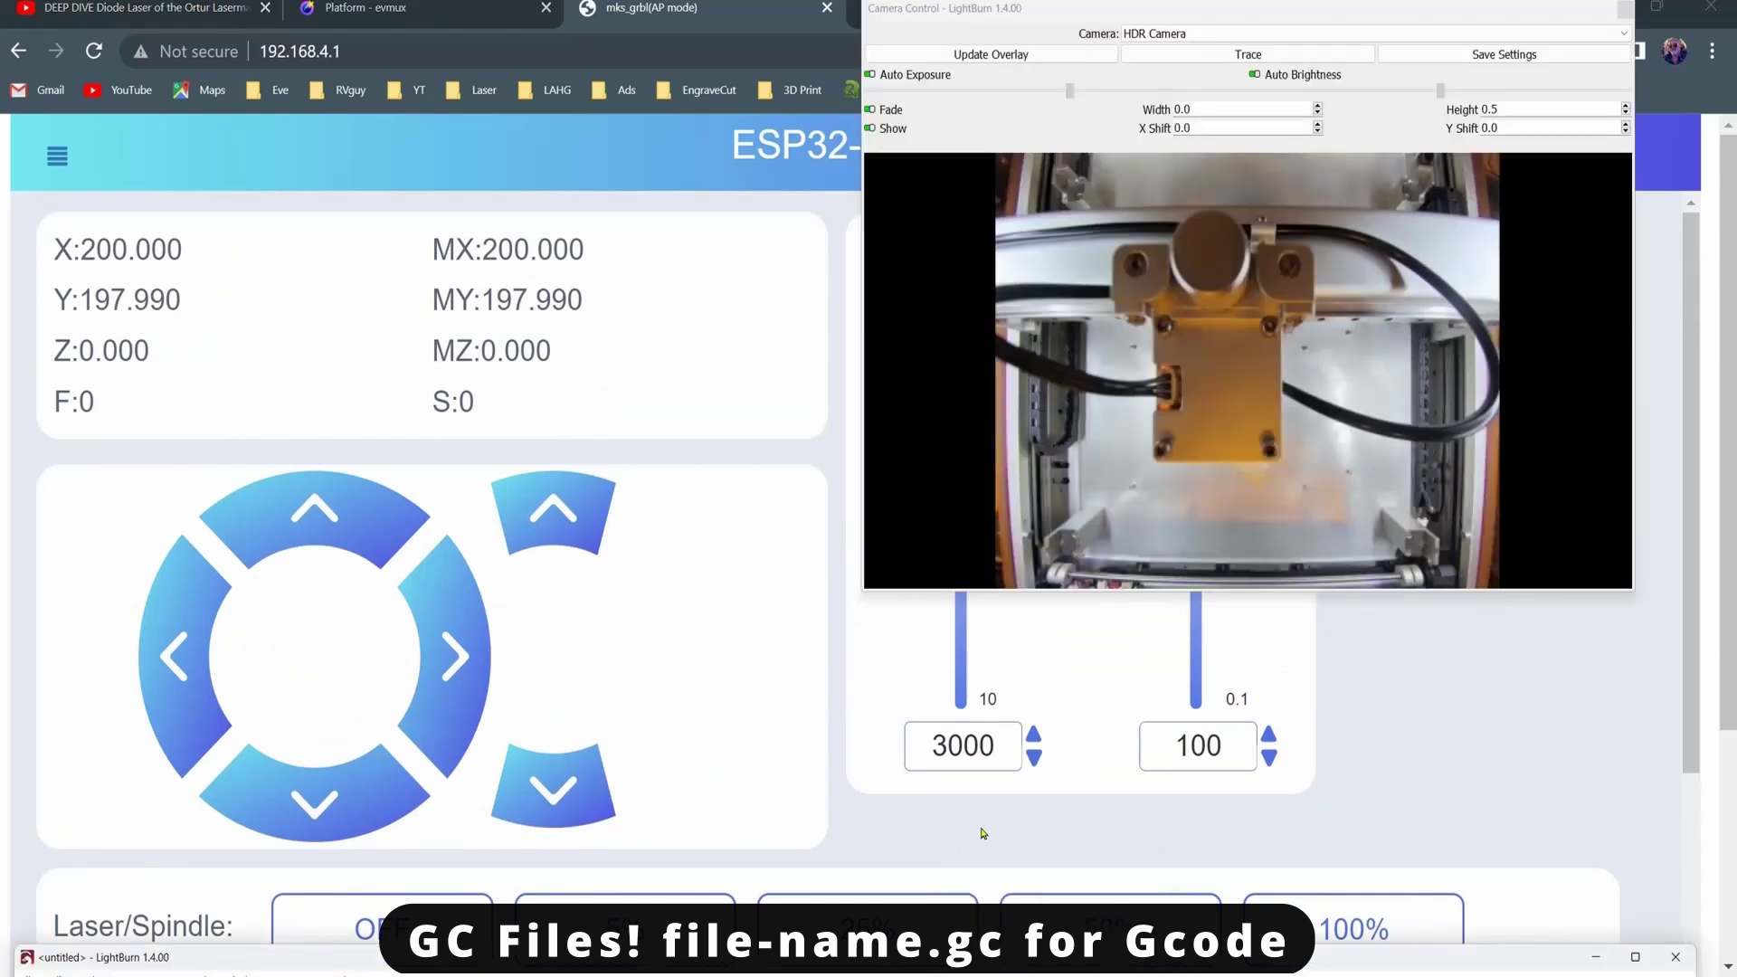
Step: Maximize LightBurn and draw a filled 152 × 125 mm rectangle near the workspace centre
{"action": "left_click_drag", "start_coordinate": [888, 949], "coordinate": [890, 7]}
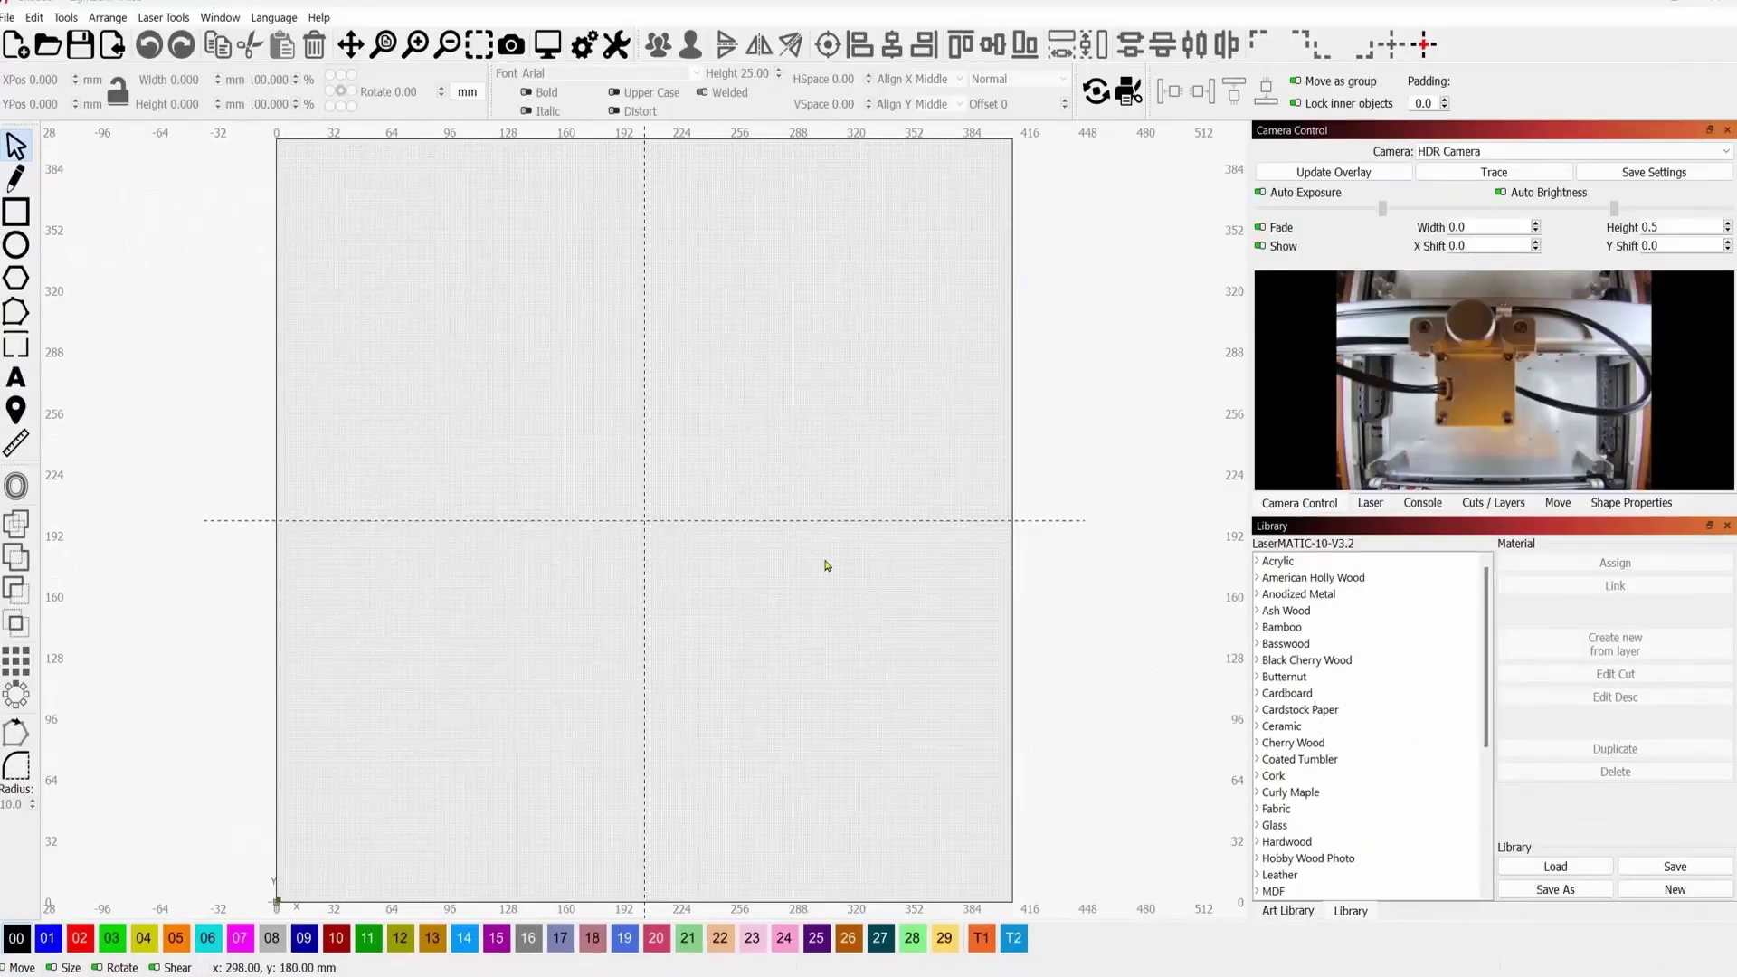
{"action": "left_click", "coordinate": [16, 213]}
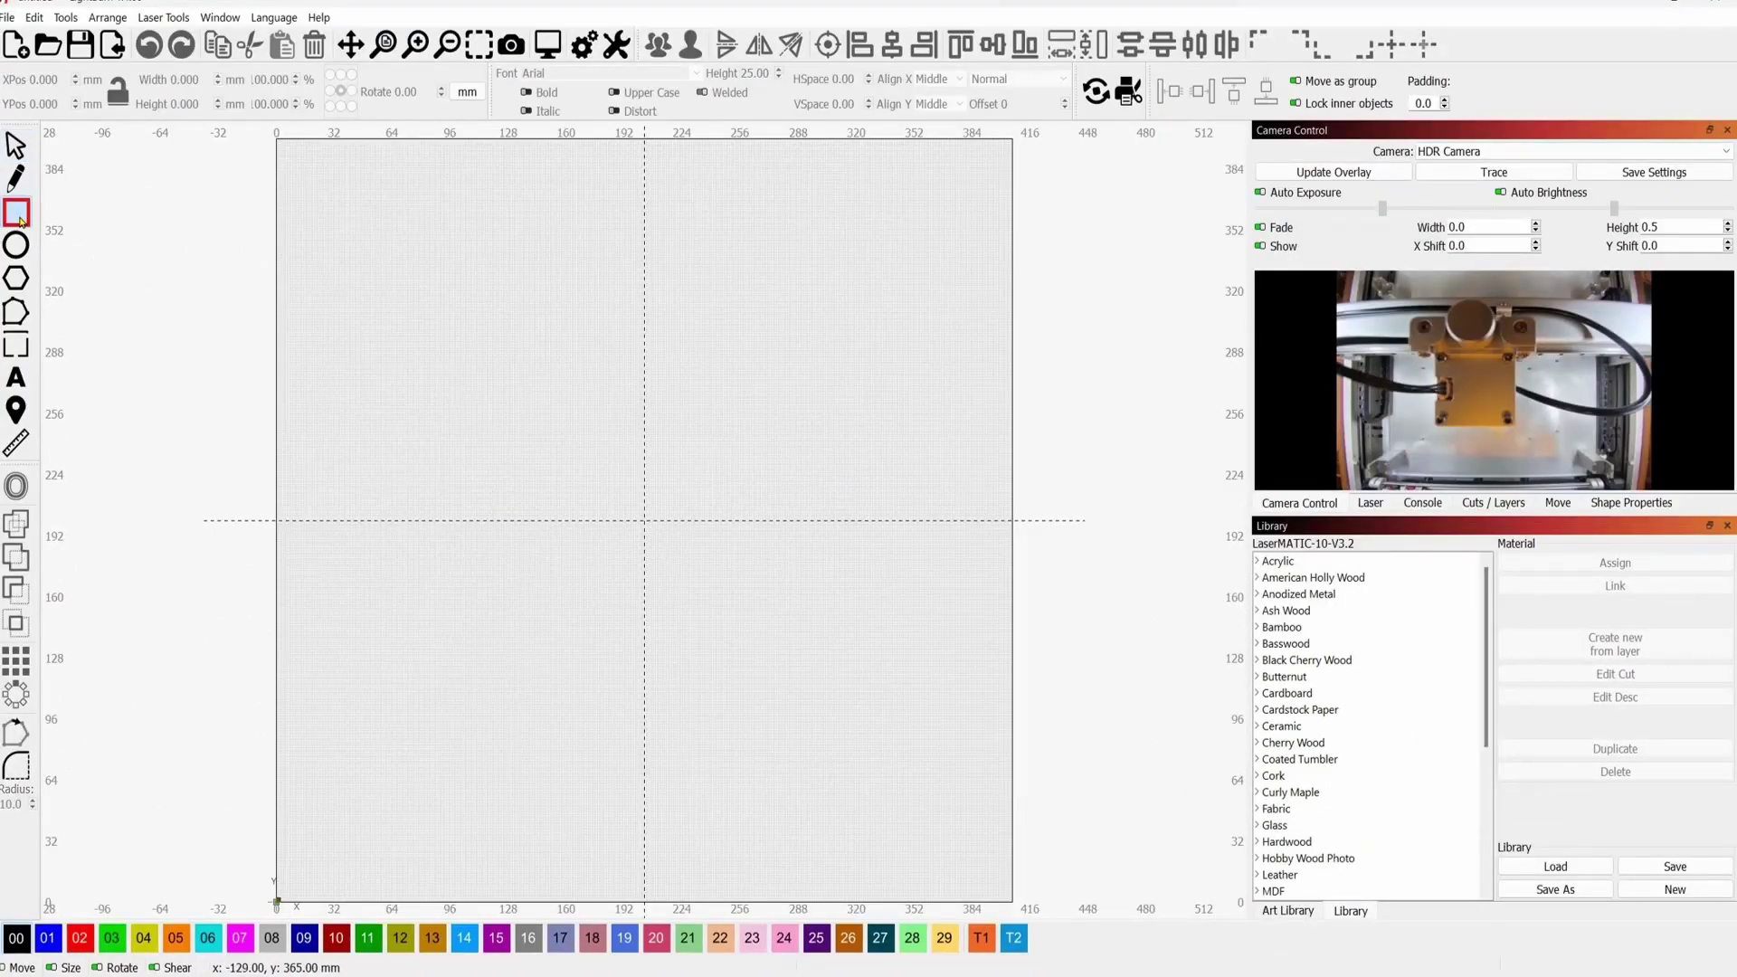
{"action": "left_click_drag", "start_coordinate": [474, 356], "coordinate": [749, 596]}
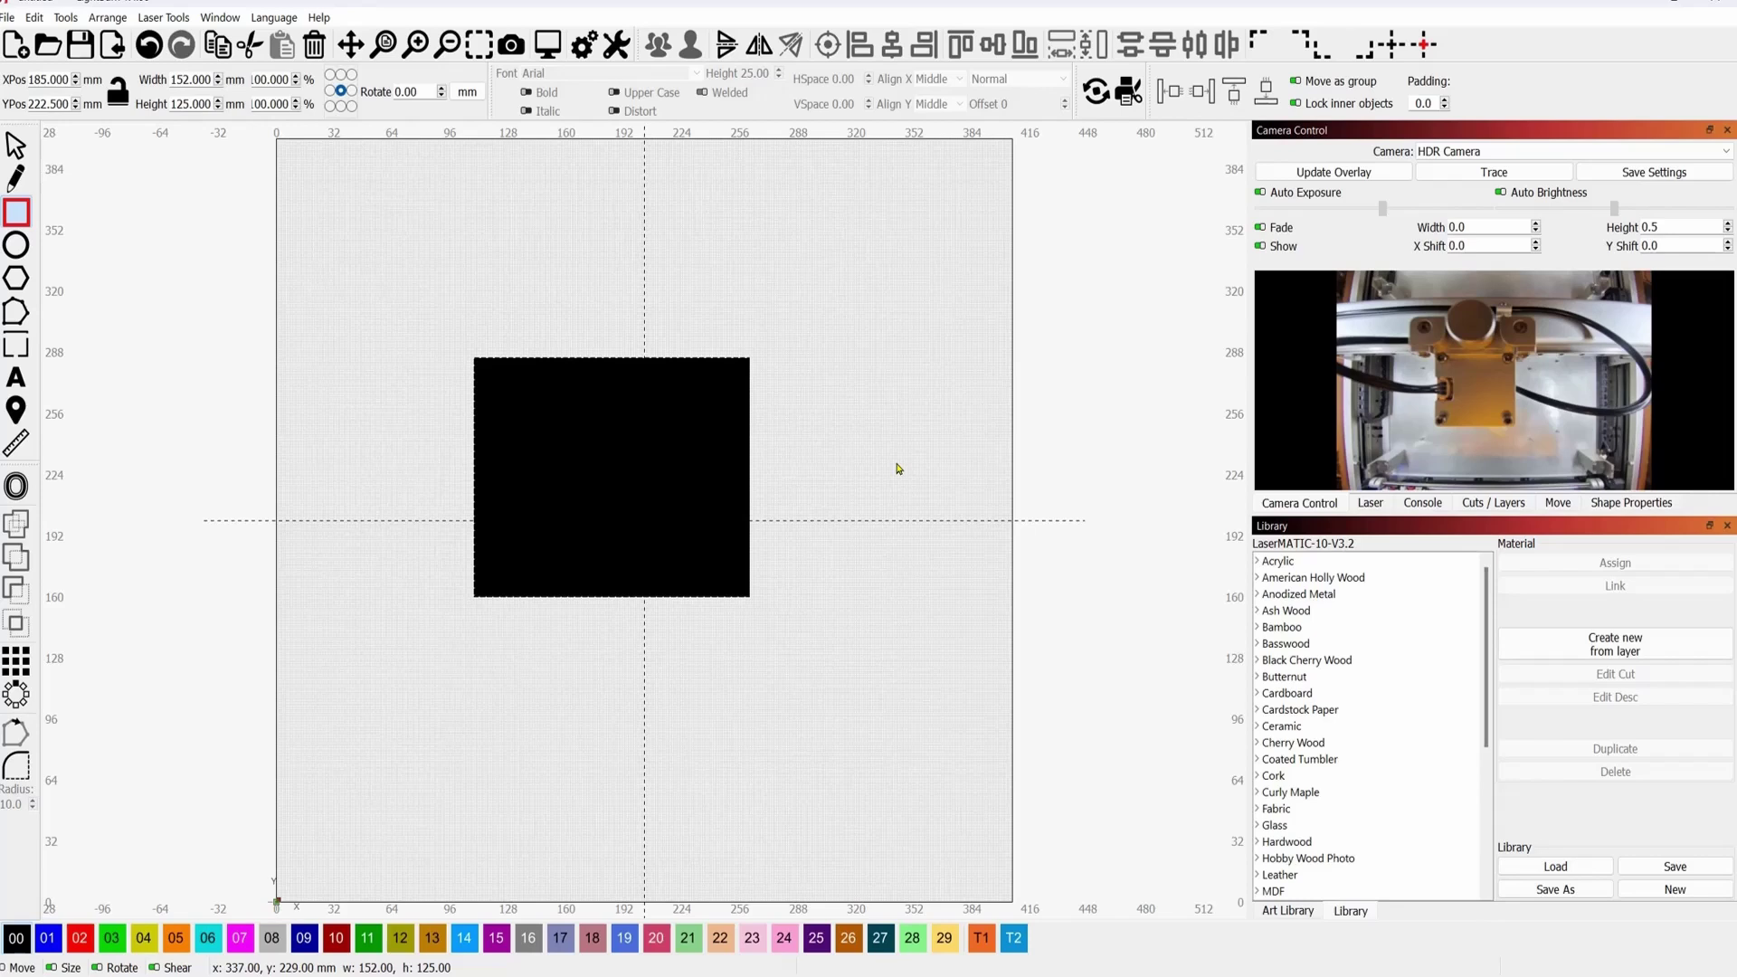
{"action": "left_click", "coordinate": [1286, 911]}
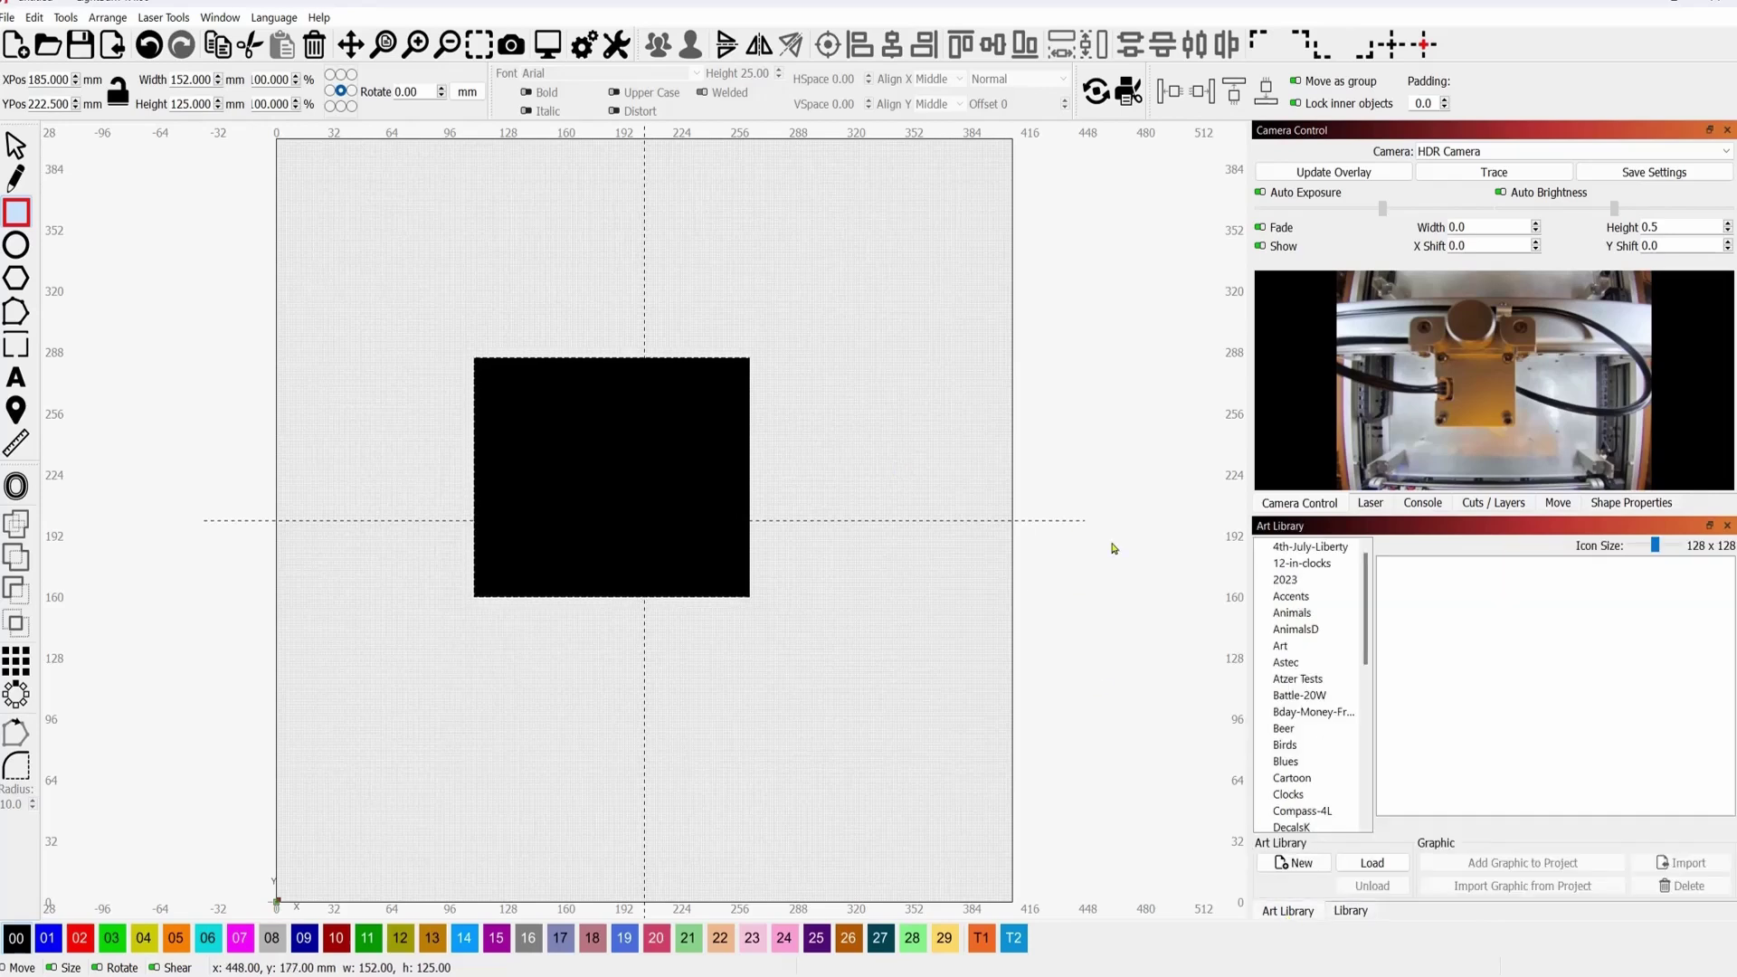
{"action": "left_click", "coordinate": [1370, 502]}
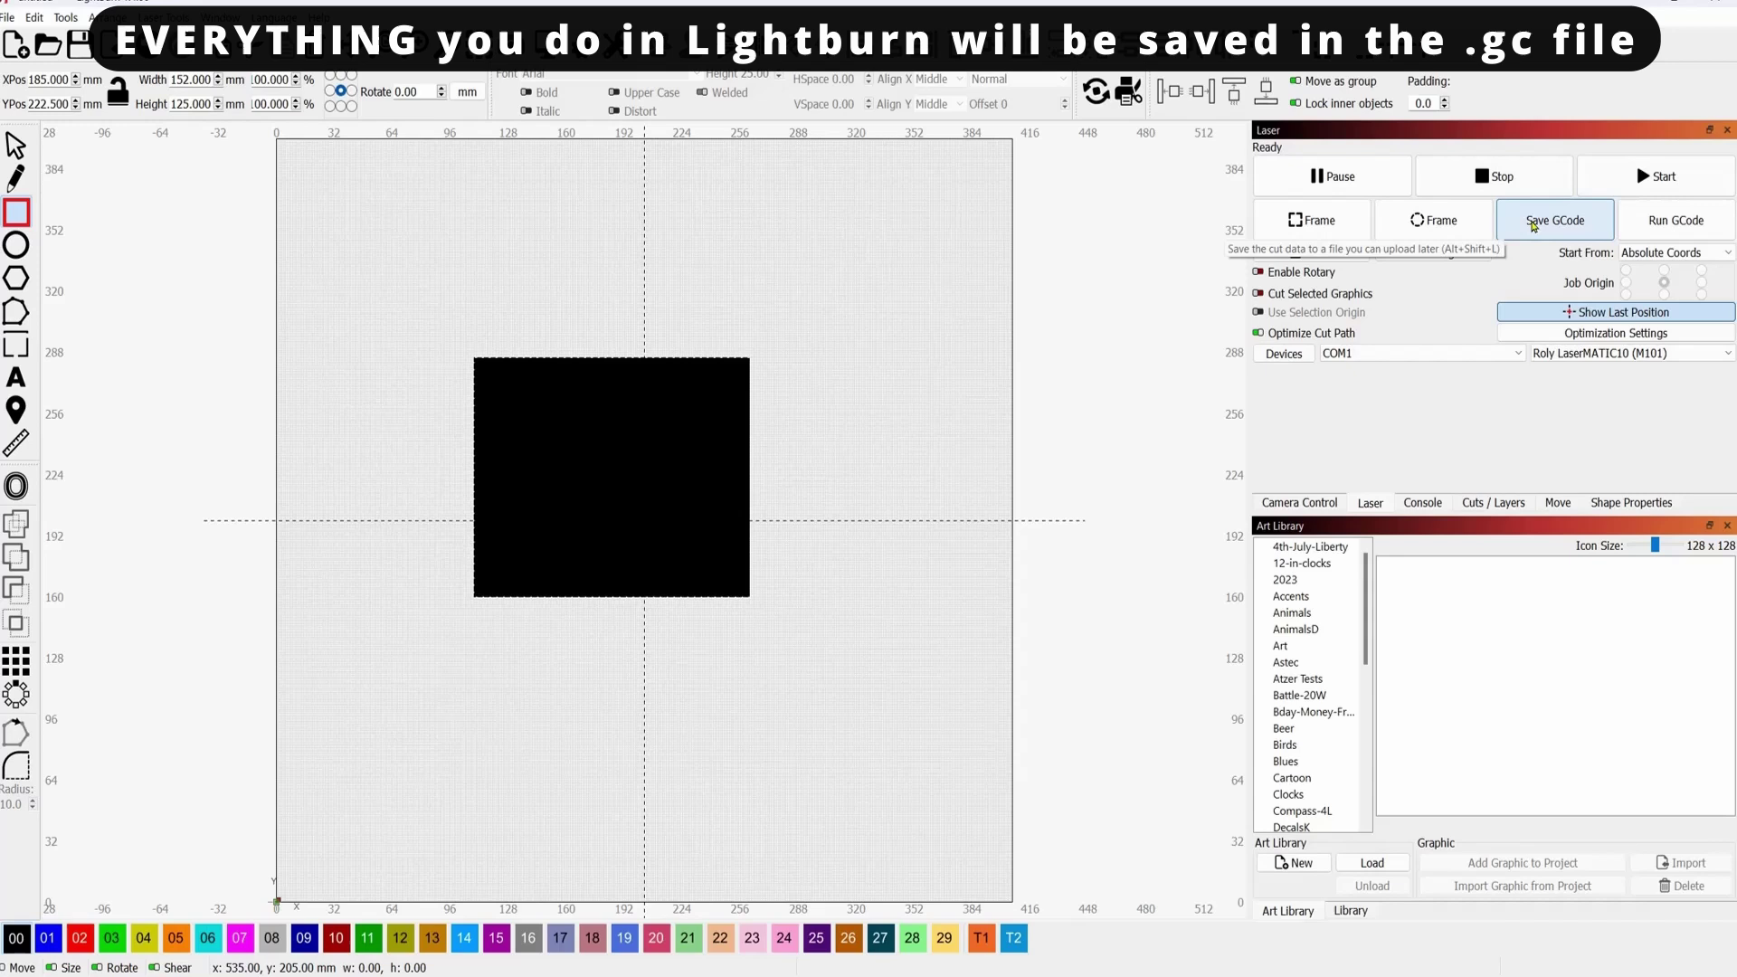
Step: Save the rectangle job as G-code file 'test' on New Volume (D:)
{"action": "left_click", "coordinate": [1533, 226]}
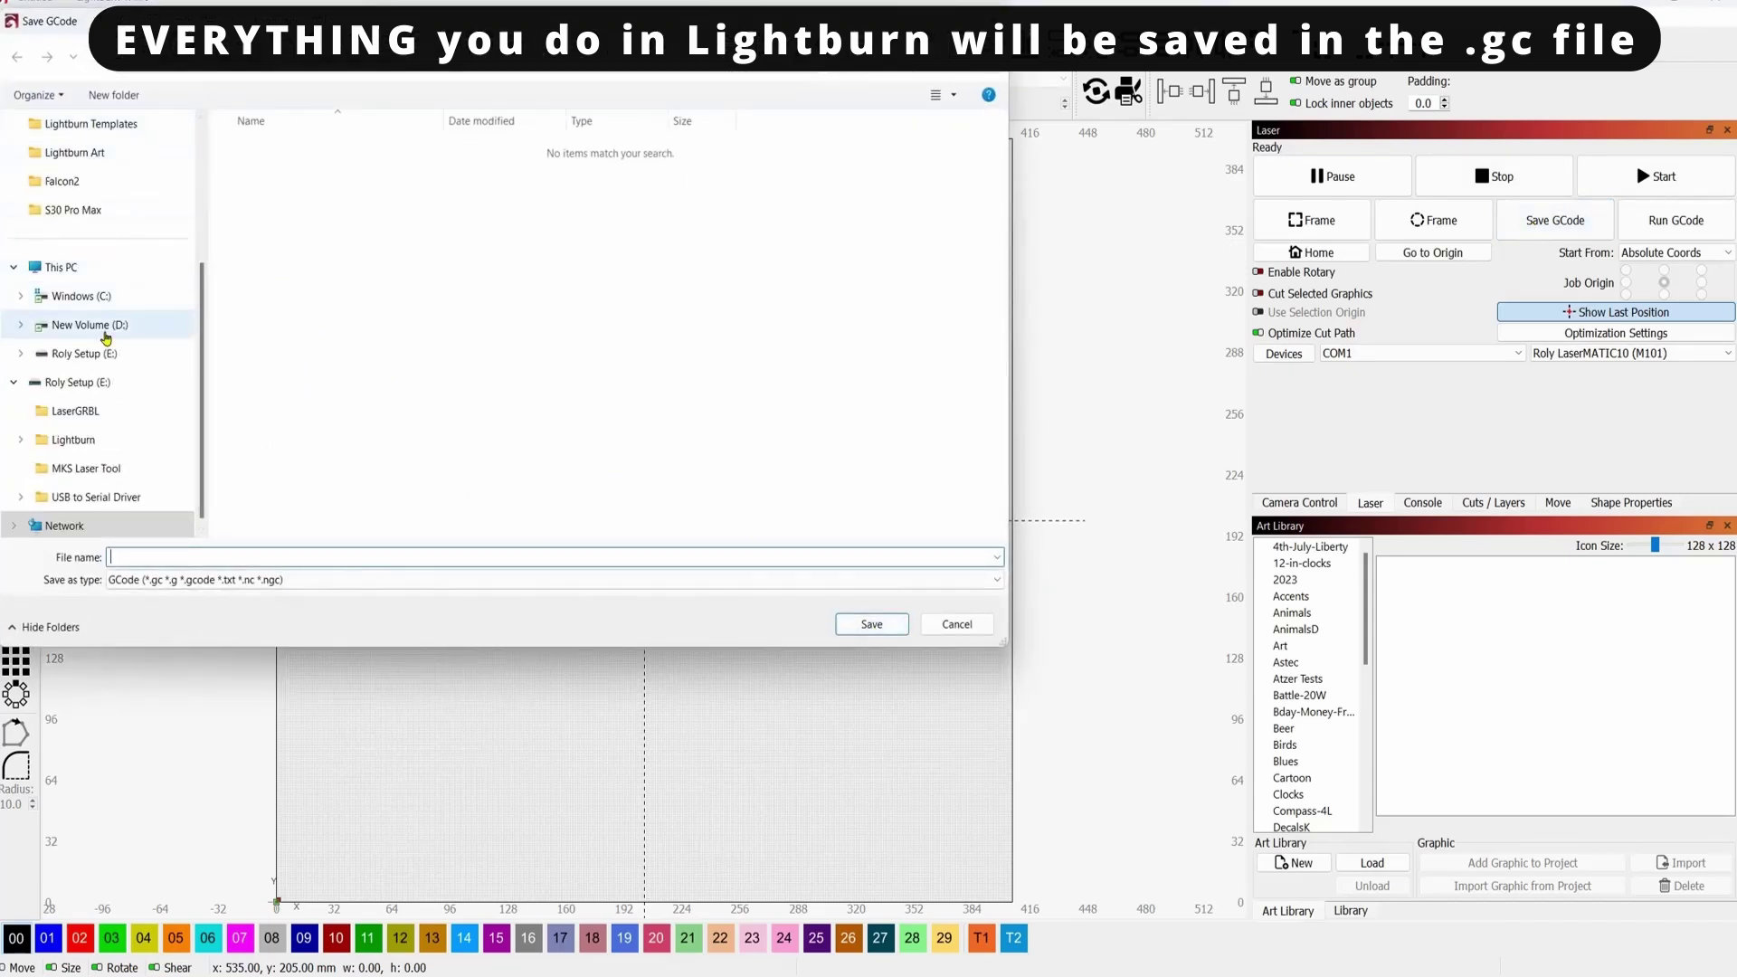
{"action": "left_click", "coordinate": [105, 330]}
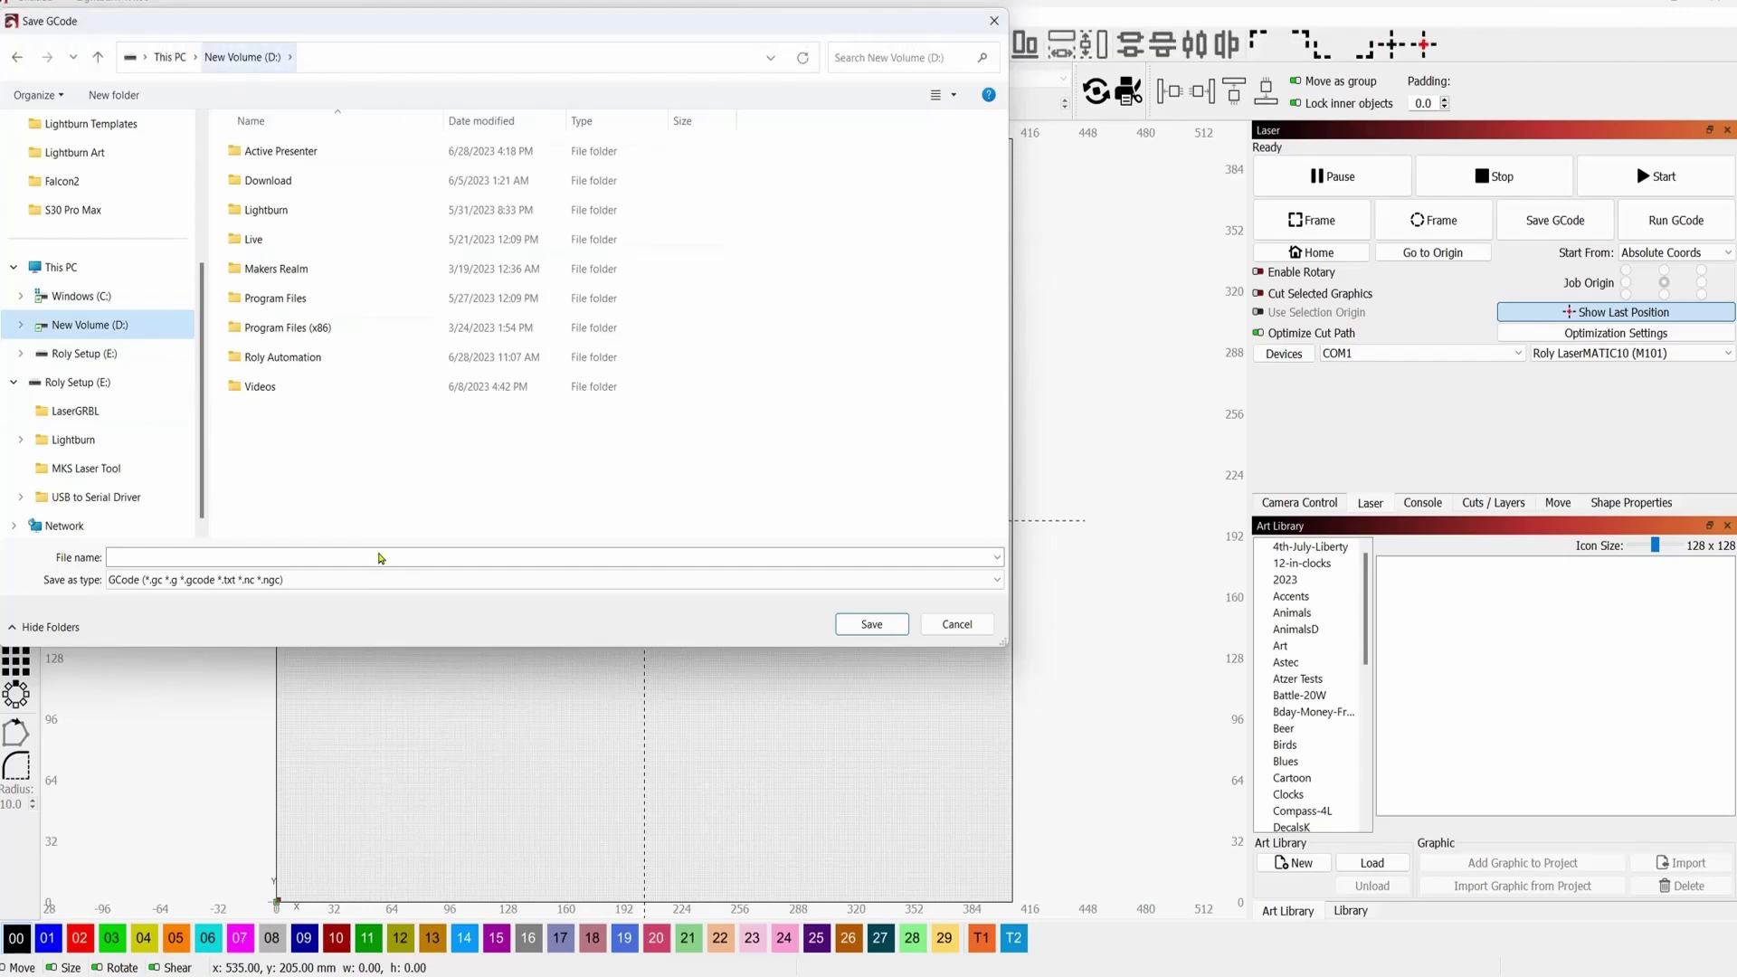
{"action": "left_click", "coordinate": [379, 557]}
{"action": "type", "text": "test"}
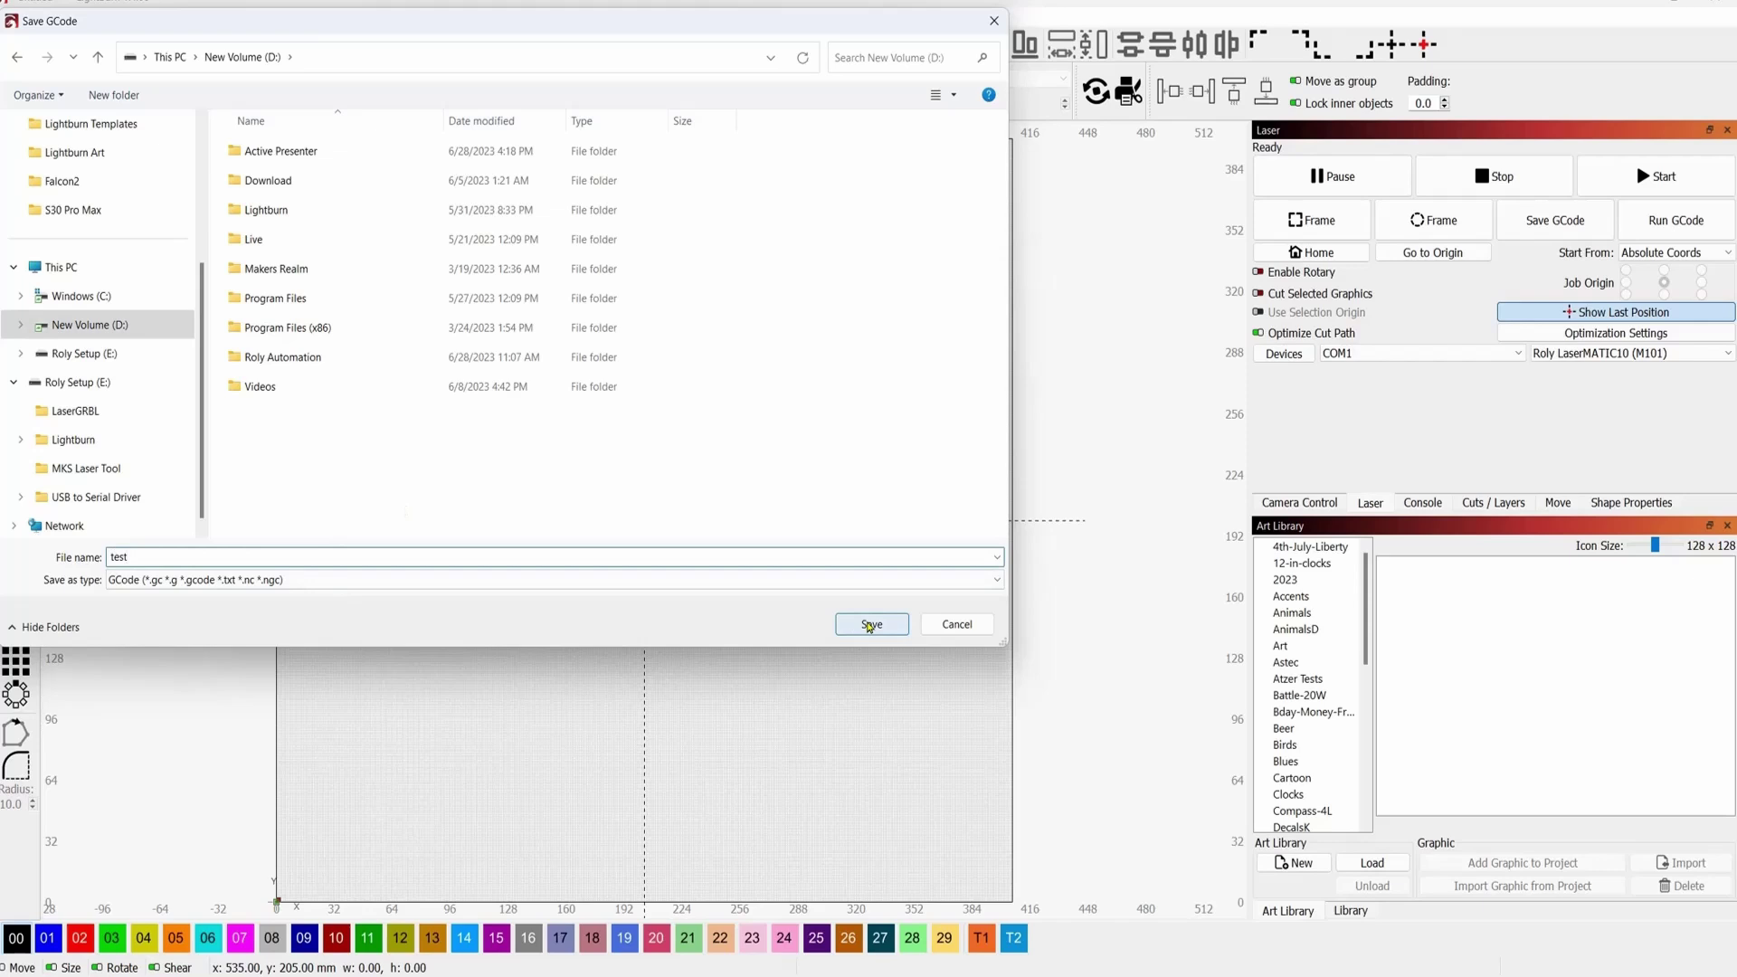
{"action": "left_click", "coordinate": [868, 625]}
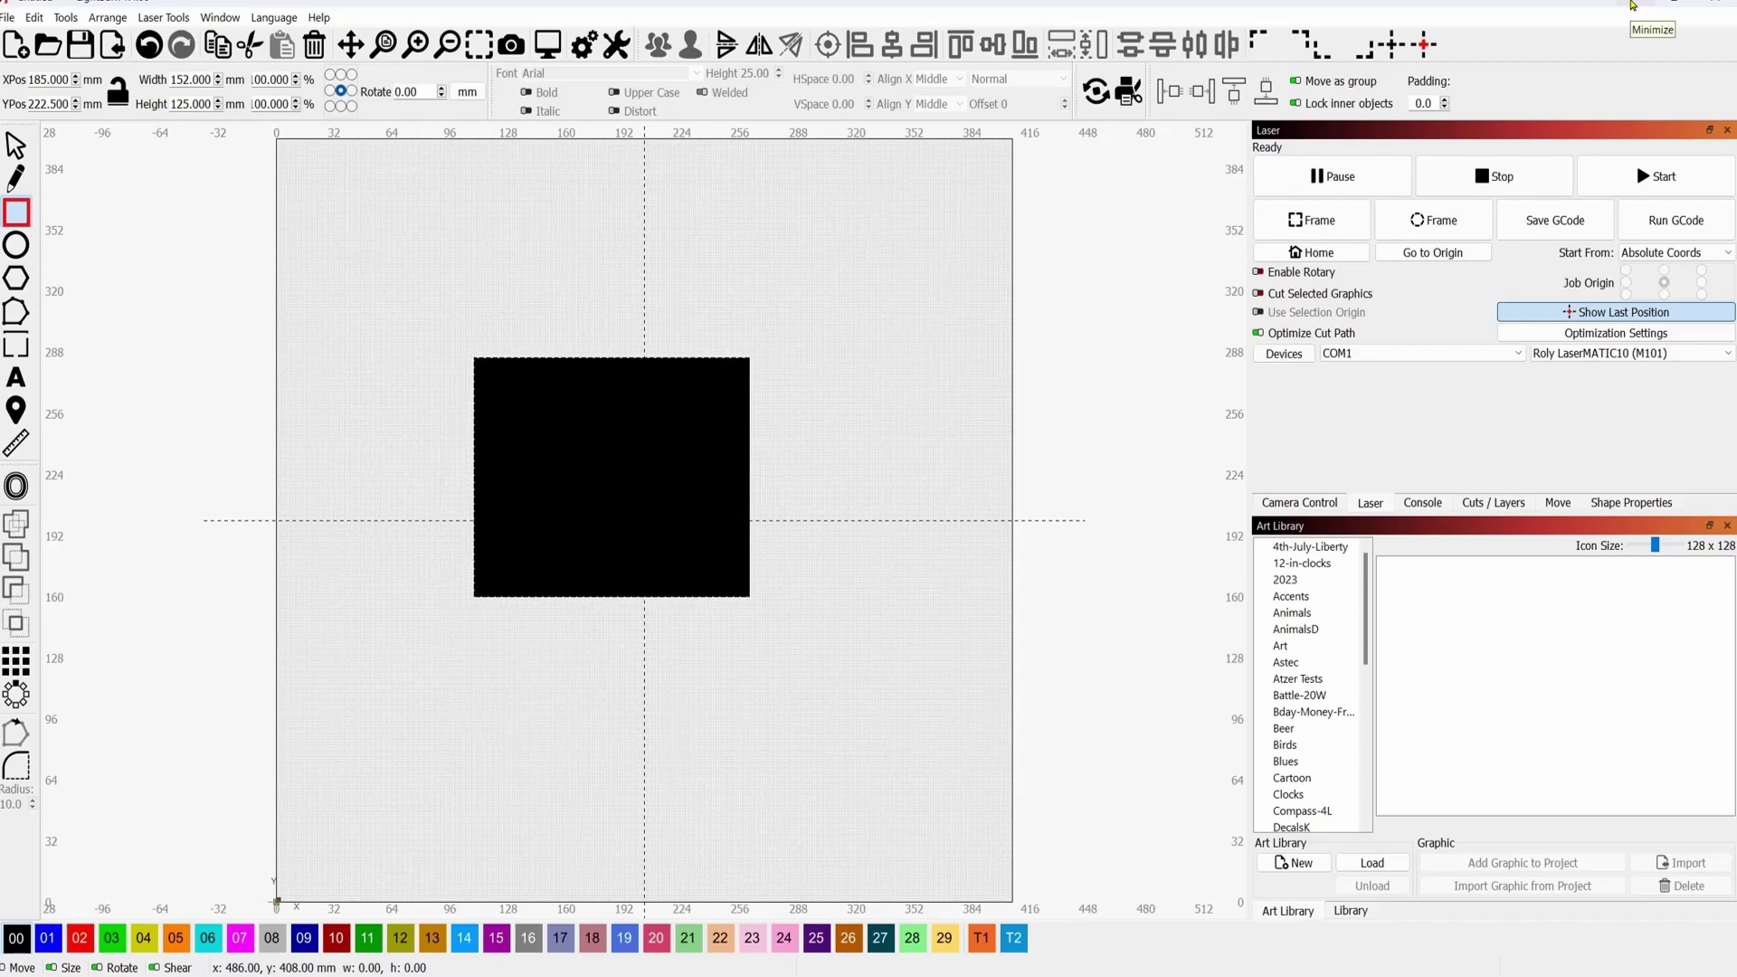
Step: Minimize LightBurn and open the ESP32-WEB navigation menu
{"action": "left_click", "coordinate": [1632, 5]}
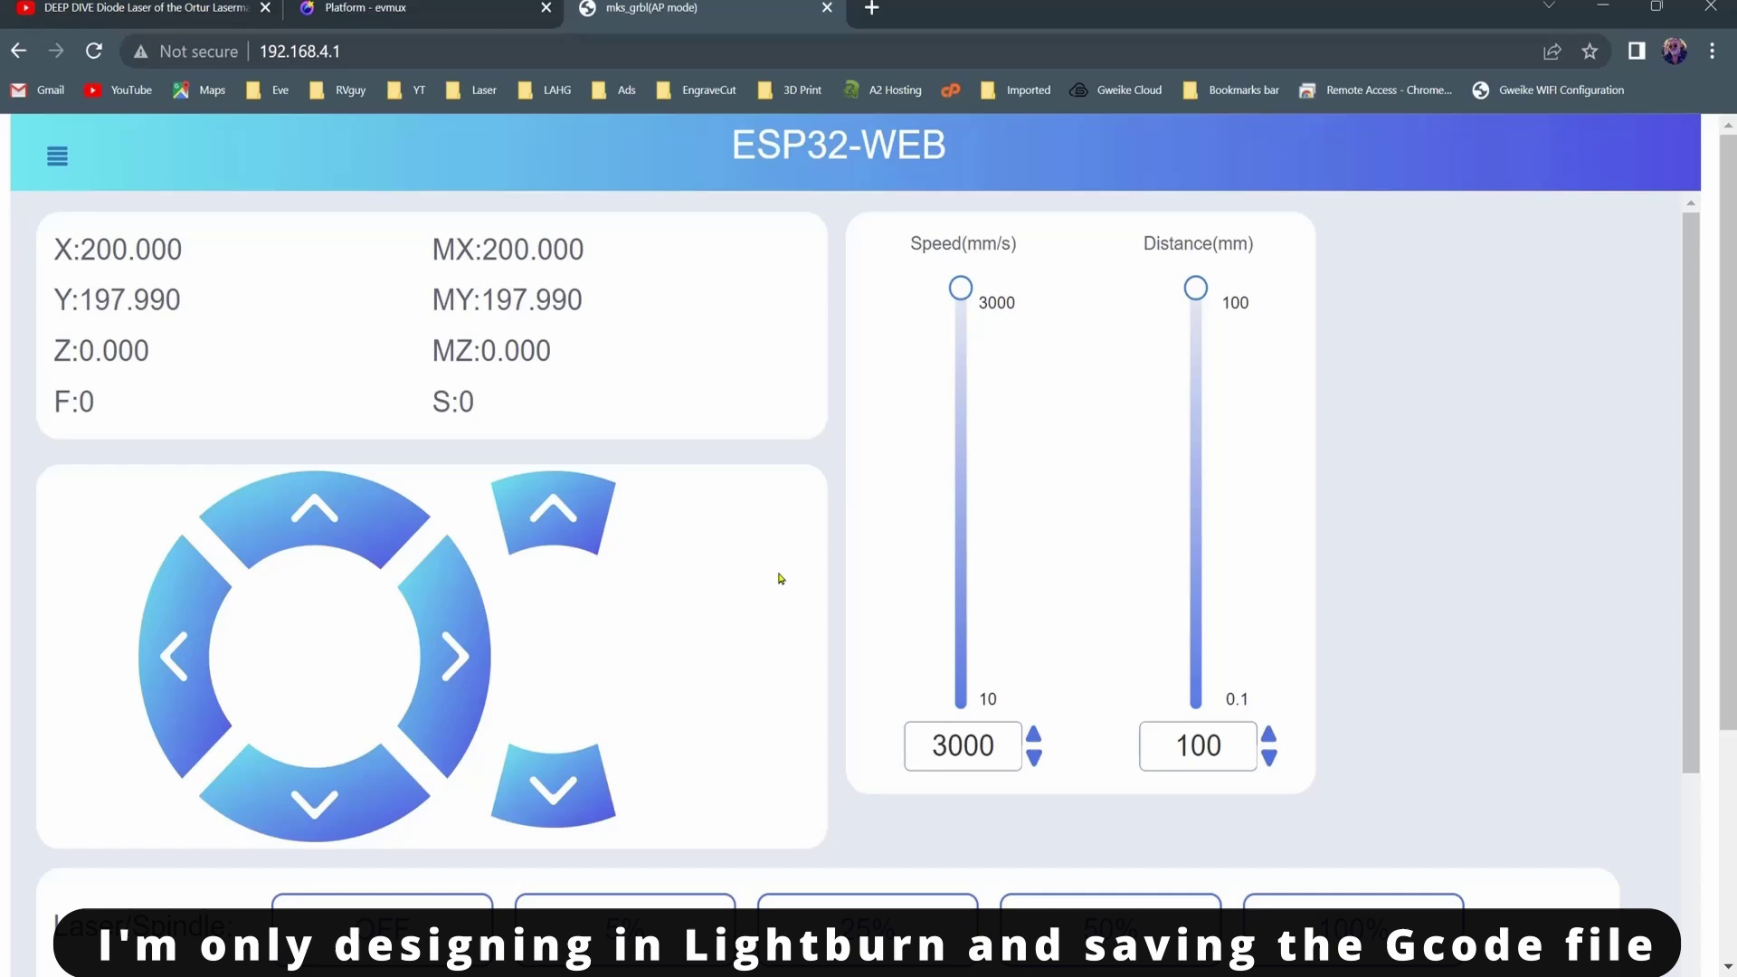
{"action": "scroll", "coordinate": [780, 578], "scroll_direction": "down", "scroll_amount": 2}
{"action": "scroll", "coordinate": [778, 578], "scroll_direction": "down", "scroll_amount": 2}
{"action": "scroll", "coordinate": [779, 578], "scroll_direction": "down", "scroll_amount": 2}
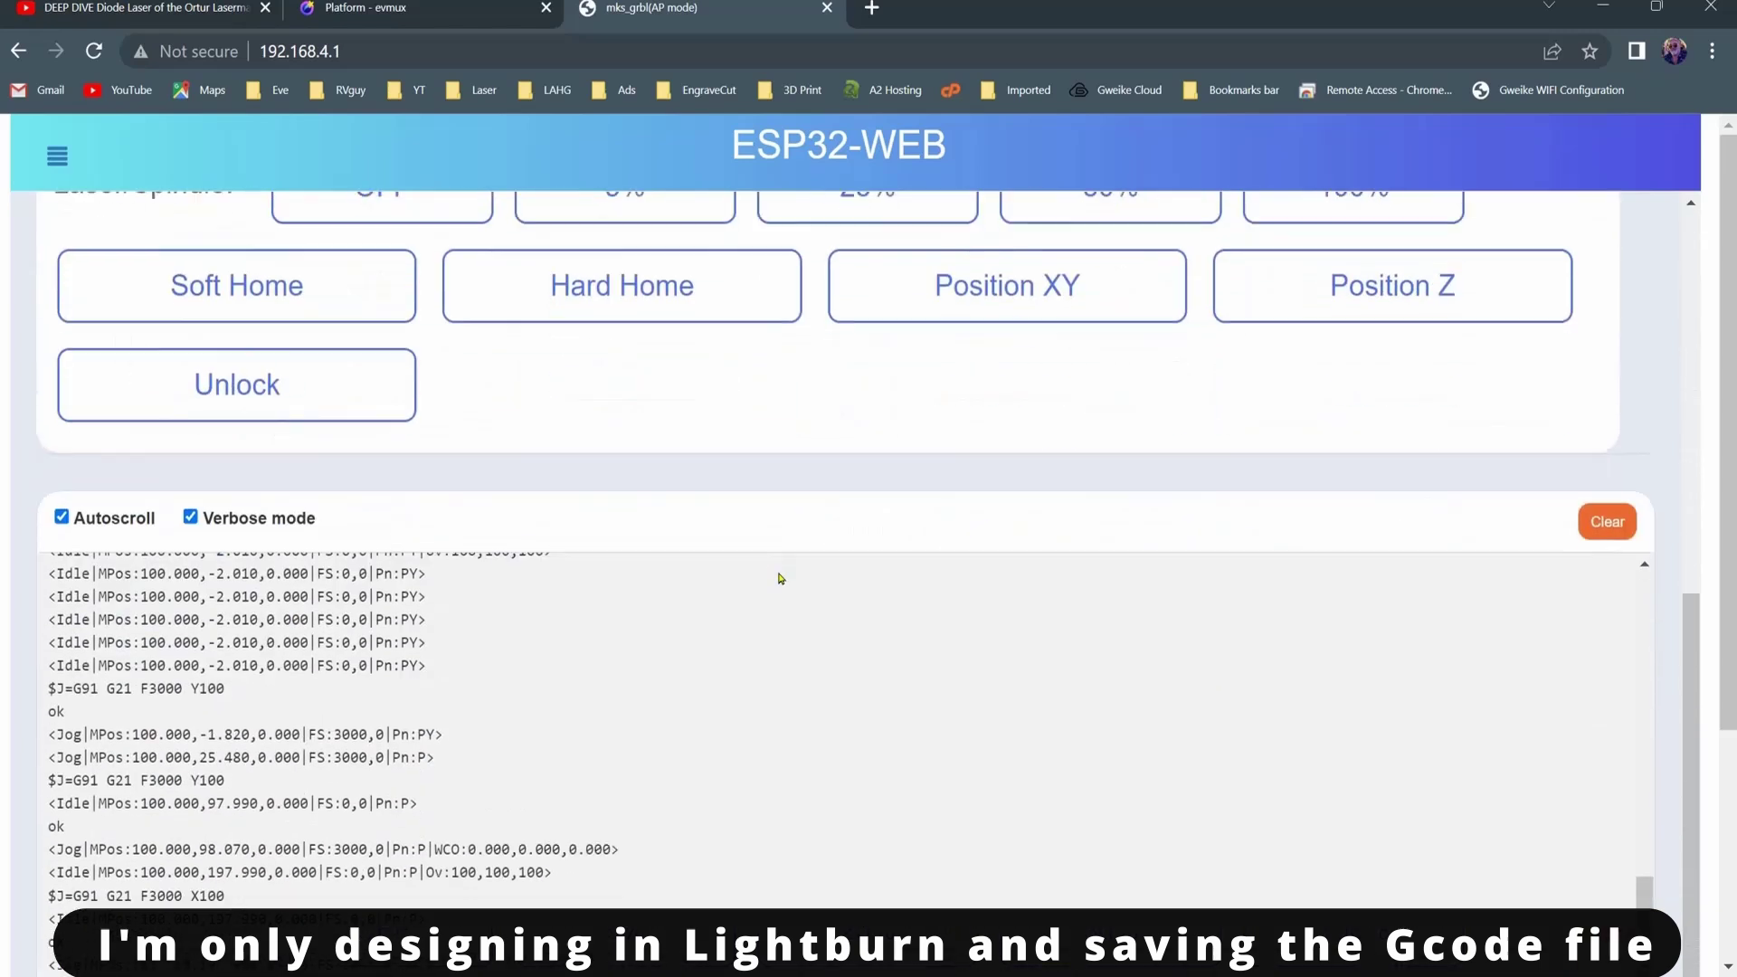
{"action": "scroll", "coordinate": [779, 578], "scroll_direction": "down", "scroll_amount": 1}
{"action": "scroll", "coordinate": [779, 579], "scroll_direction": "down", "scroll_amount": 1}
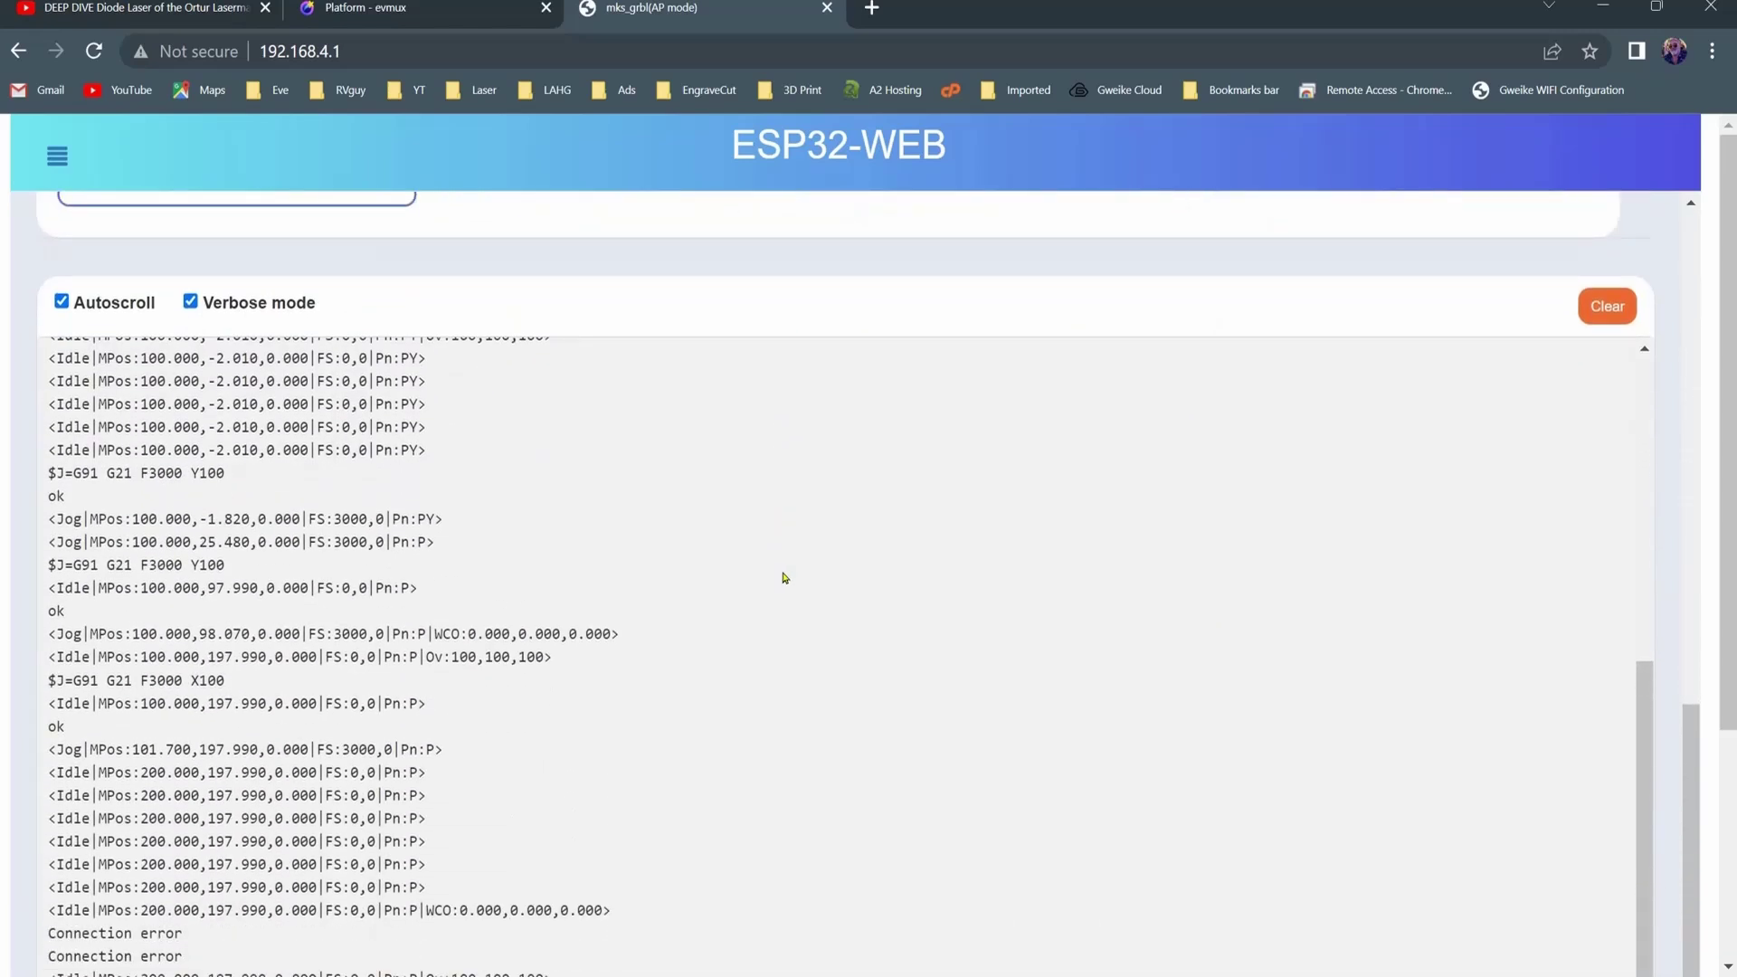
{"action": "scroll", "coordinate": [1046, 547], "scroll_direction": "down", "scroll_amount": 2}
{"action": "scroll", "coordinate": [1194, 571], "scroll_direction": "down", "scroll_amount": 2}
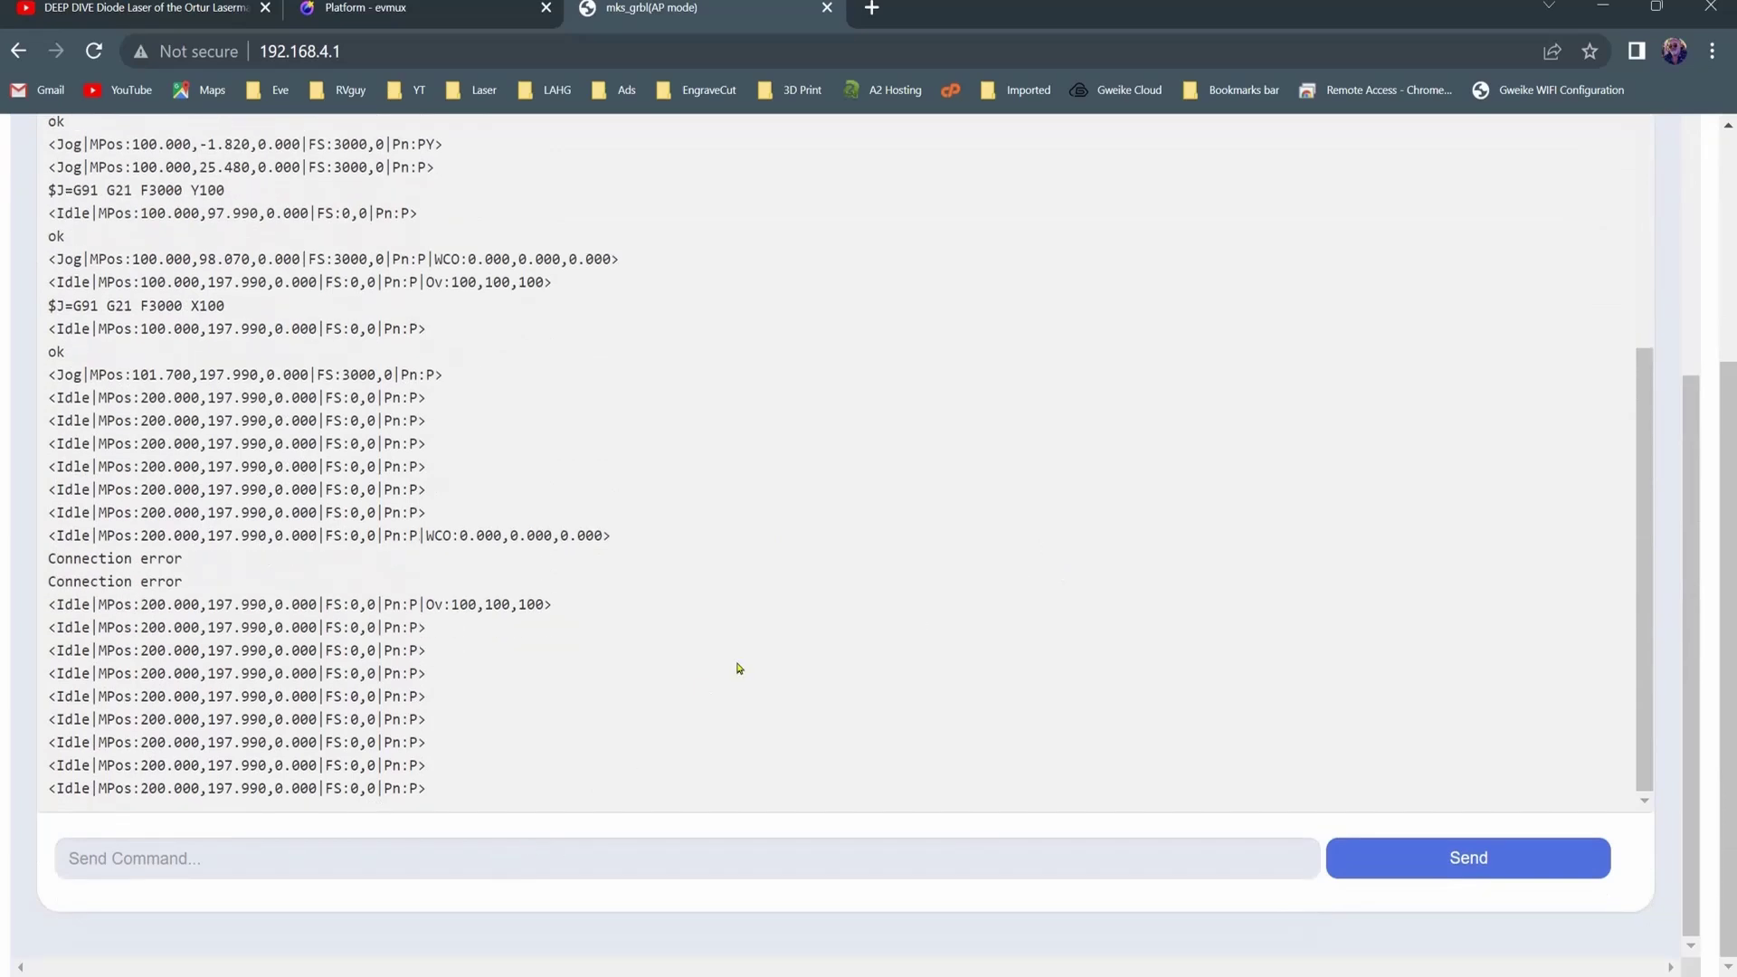
{"action": "scroll", "coordinate": [33, 650], "scroll_direction": "up", "scroll_amount": 5}
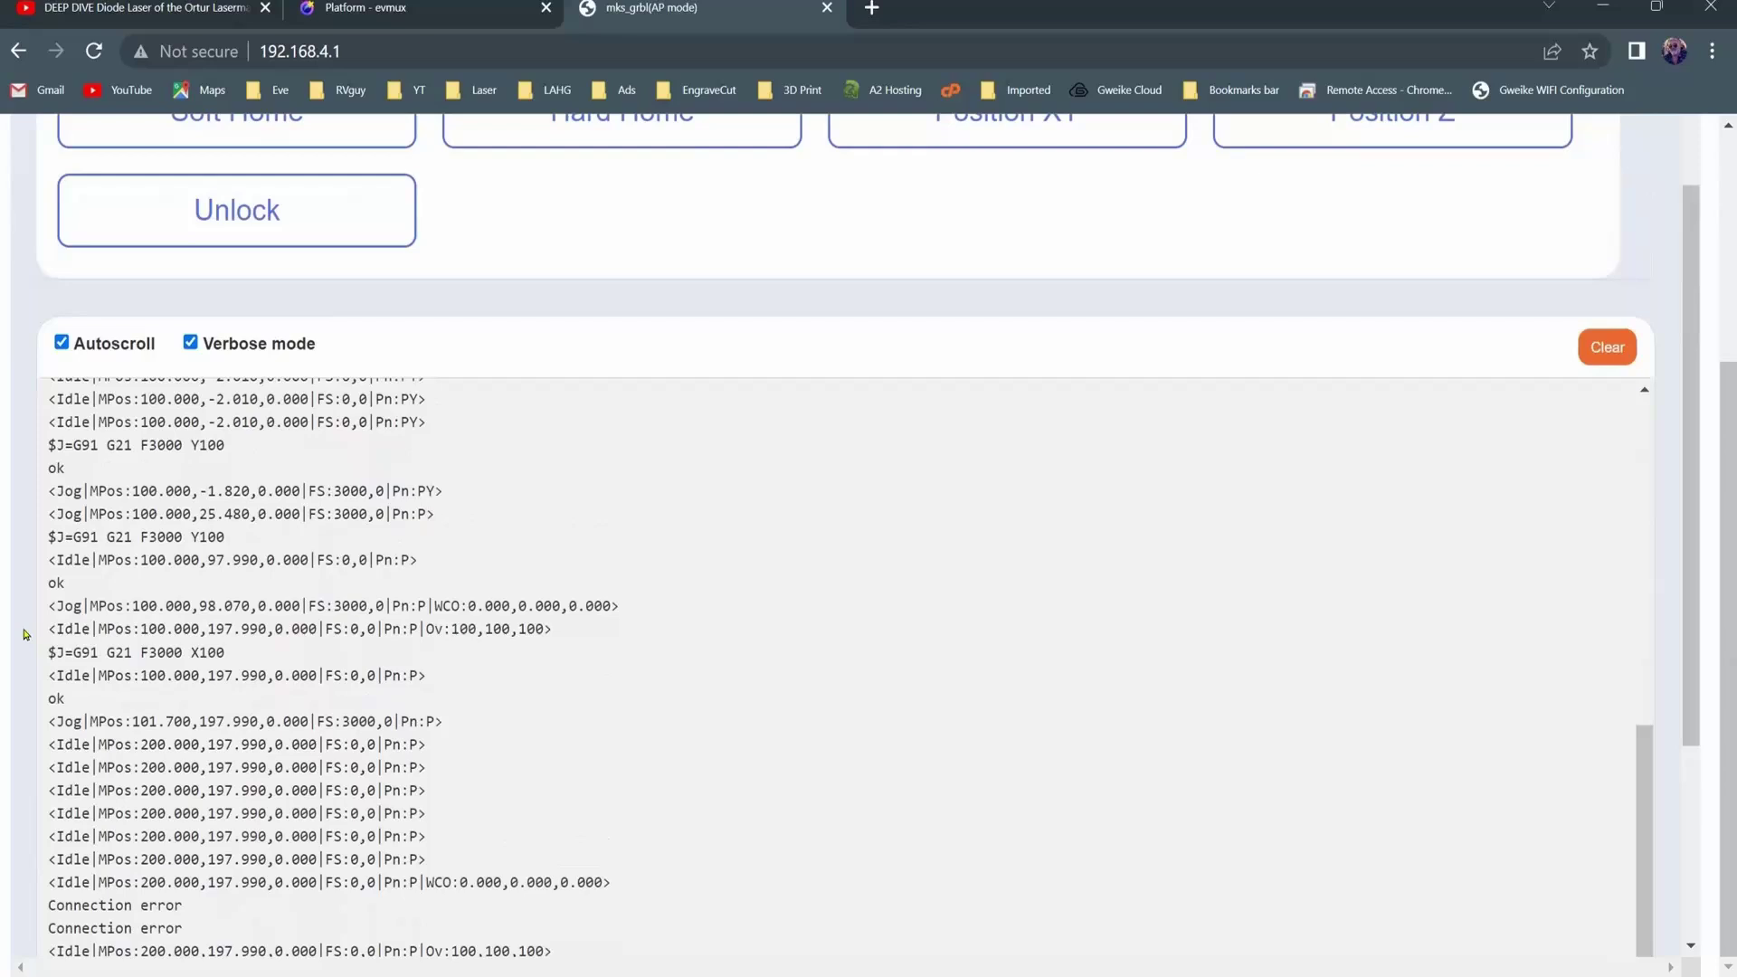
{"action": "scroll", "coordinate": [82, 570], "scroll_direction": "up", "scroll_amount": 3}
{"action": "scroll", "coordinate": [96, 535], "scroll_direction": "up", "scroll_amount": 1}
{"action": "scroll", "coordinate": [95, 535], "scroll_direction": "up", "scroll_amount": 1}
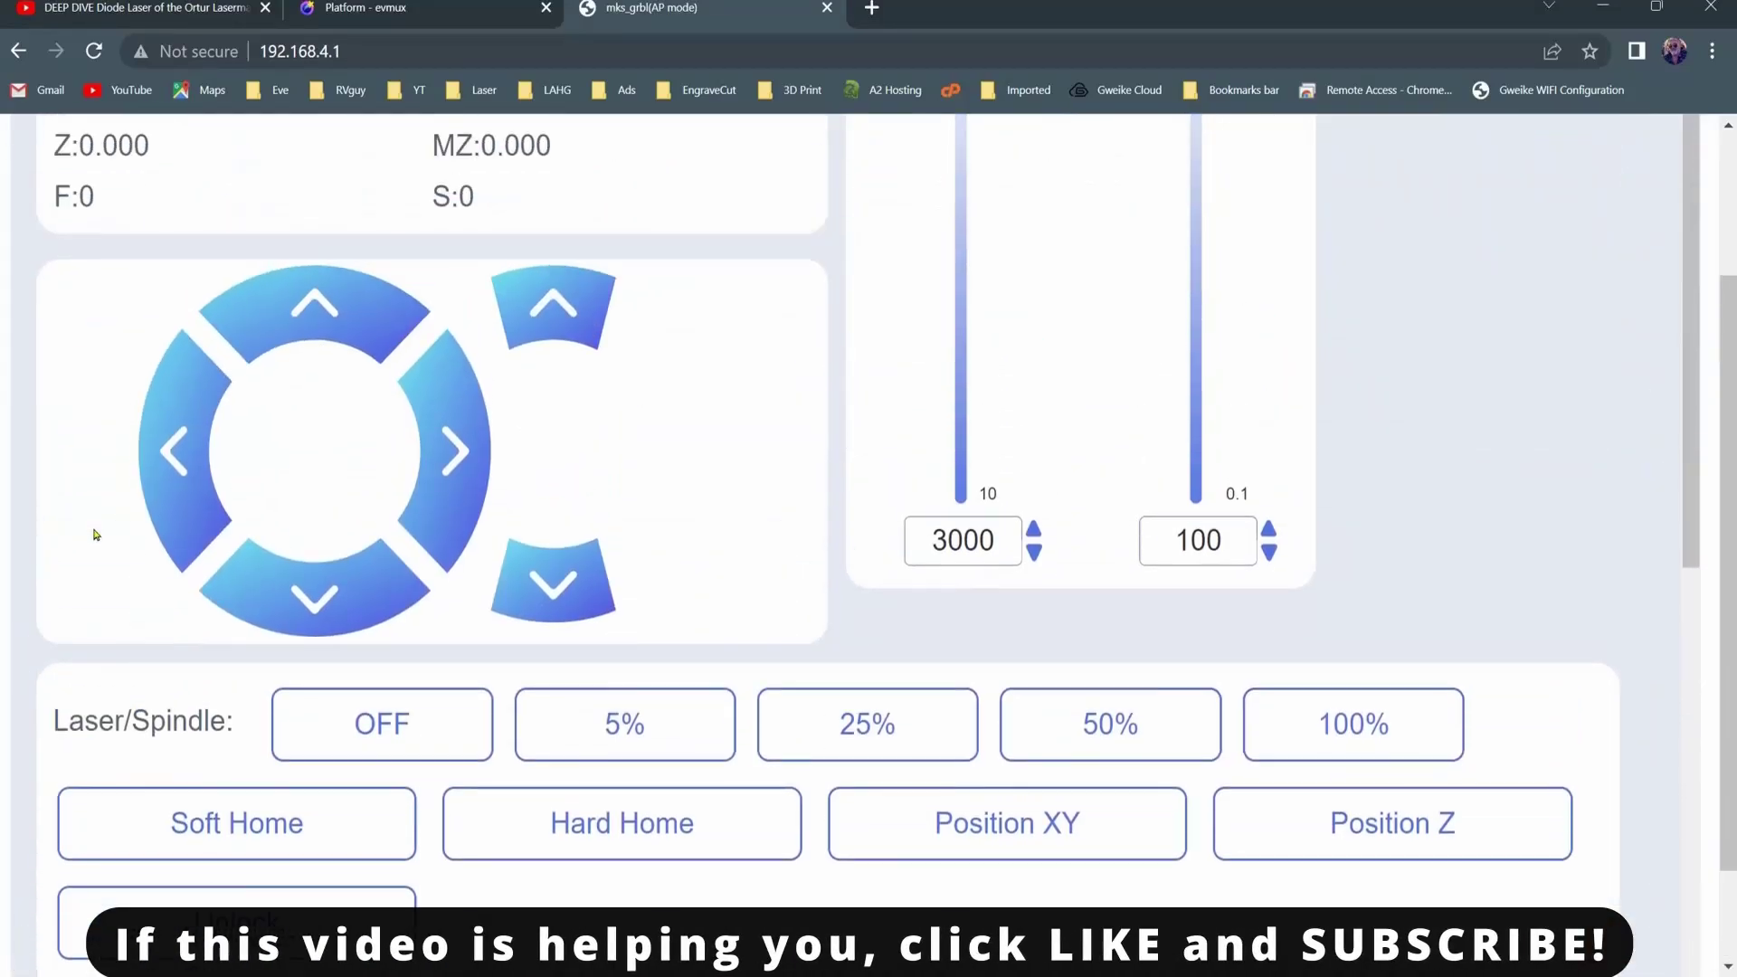
{"action": "scroll", "coordinate": [94, 530], "scroll_direction": "up", "scroll_amount": 2}
{"action": "left_click", "coordinate": [57, 156]}
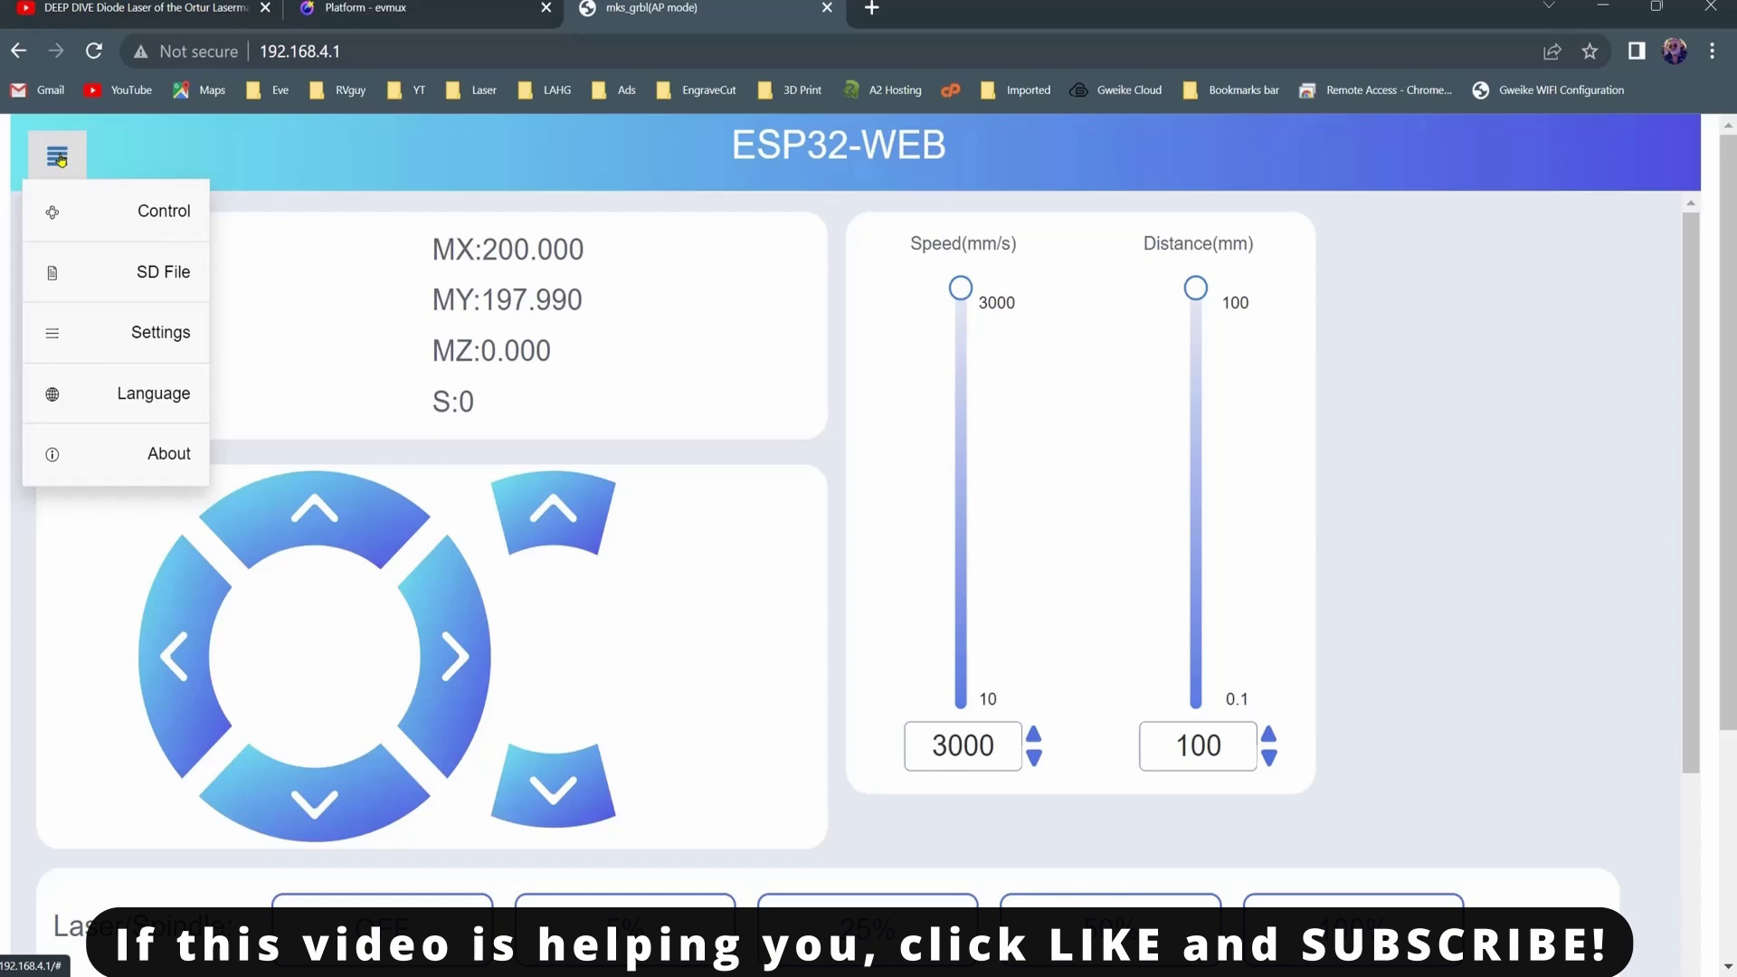
Step: Upload test.gc from drive D: to the SD card on the SD File page
{"action": "left_click", "coordinate": [158, 282]}
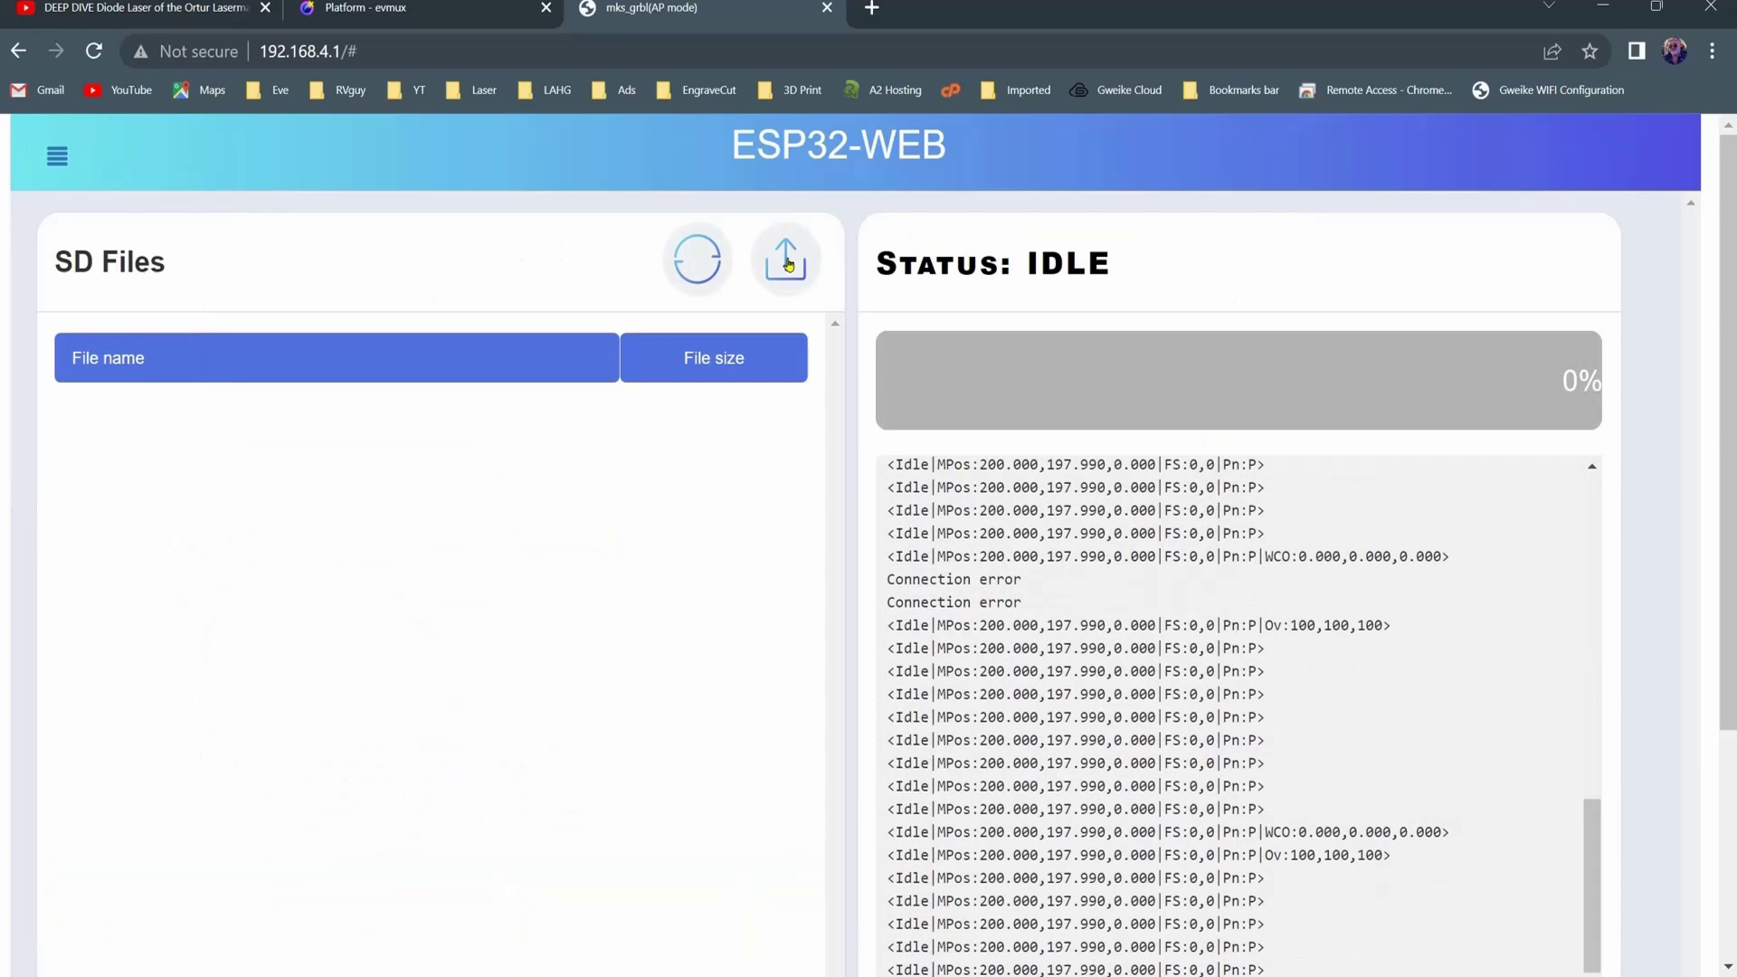
{"action": "left_click", "coordinate": [788, 264]}
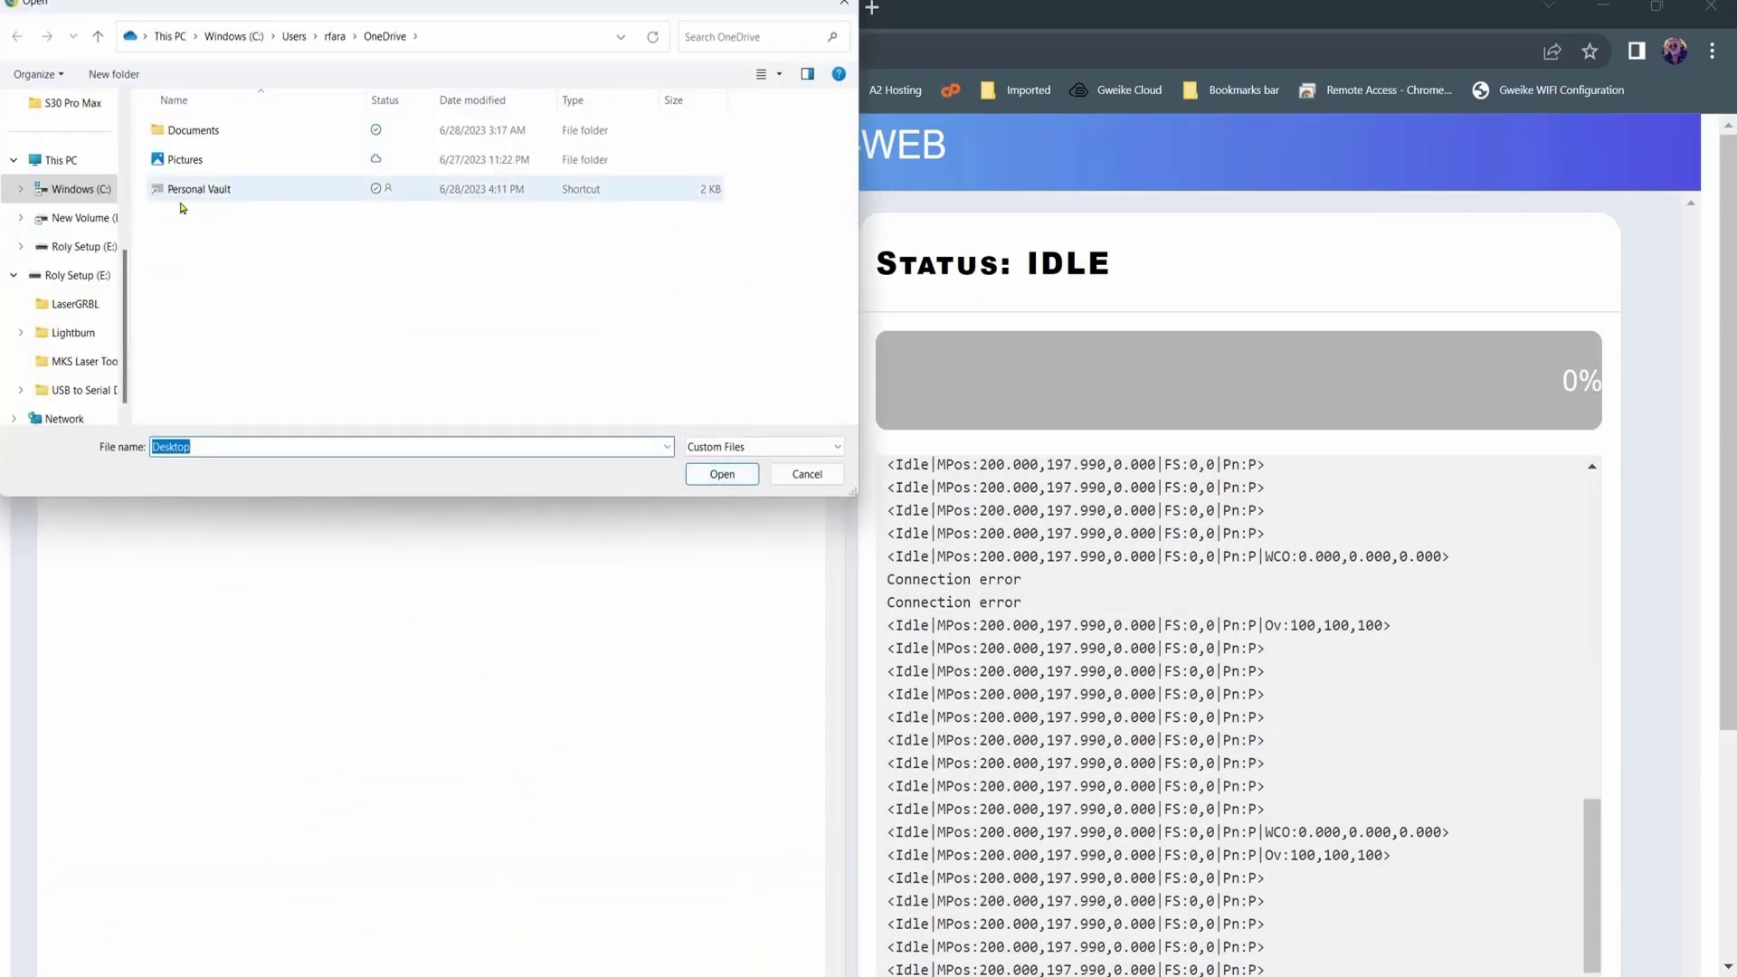
{"action": "left_click", "coordinate": [79, 222]}
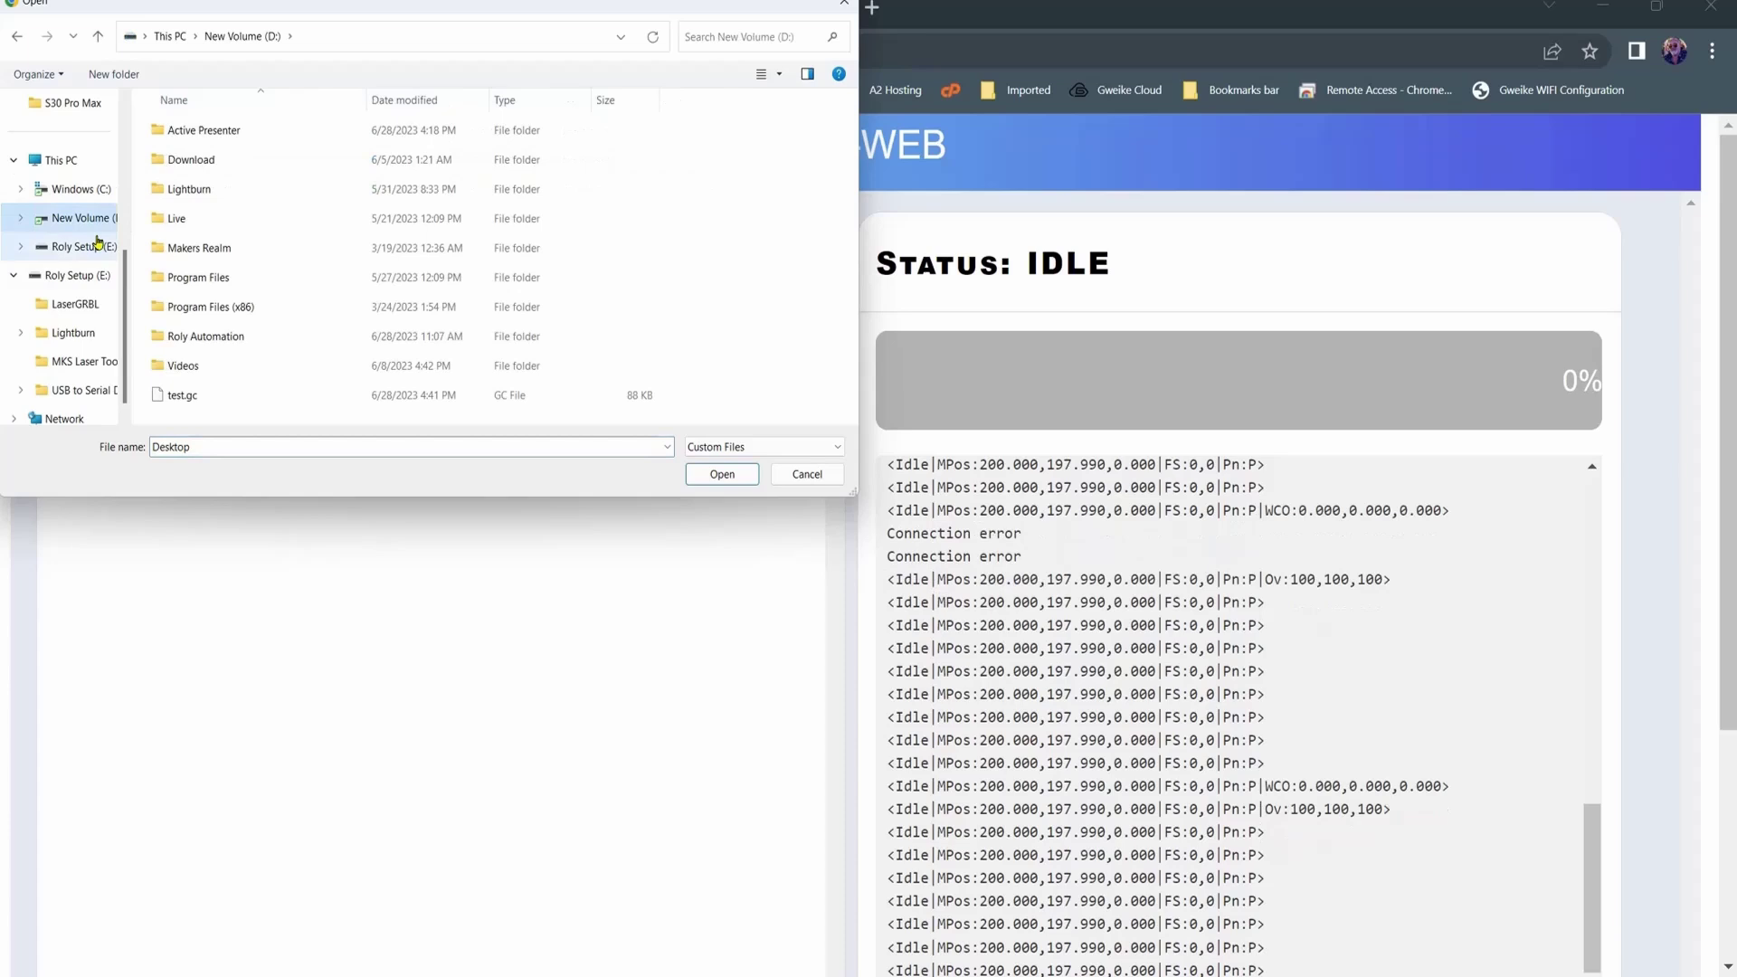
{"action": "left_click", "coordinate": [215, 398]}
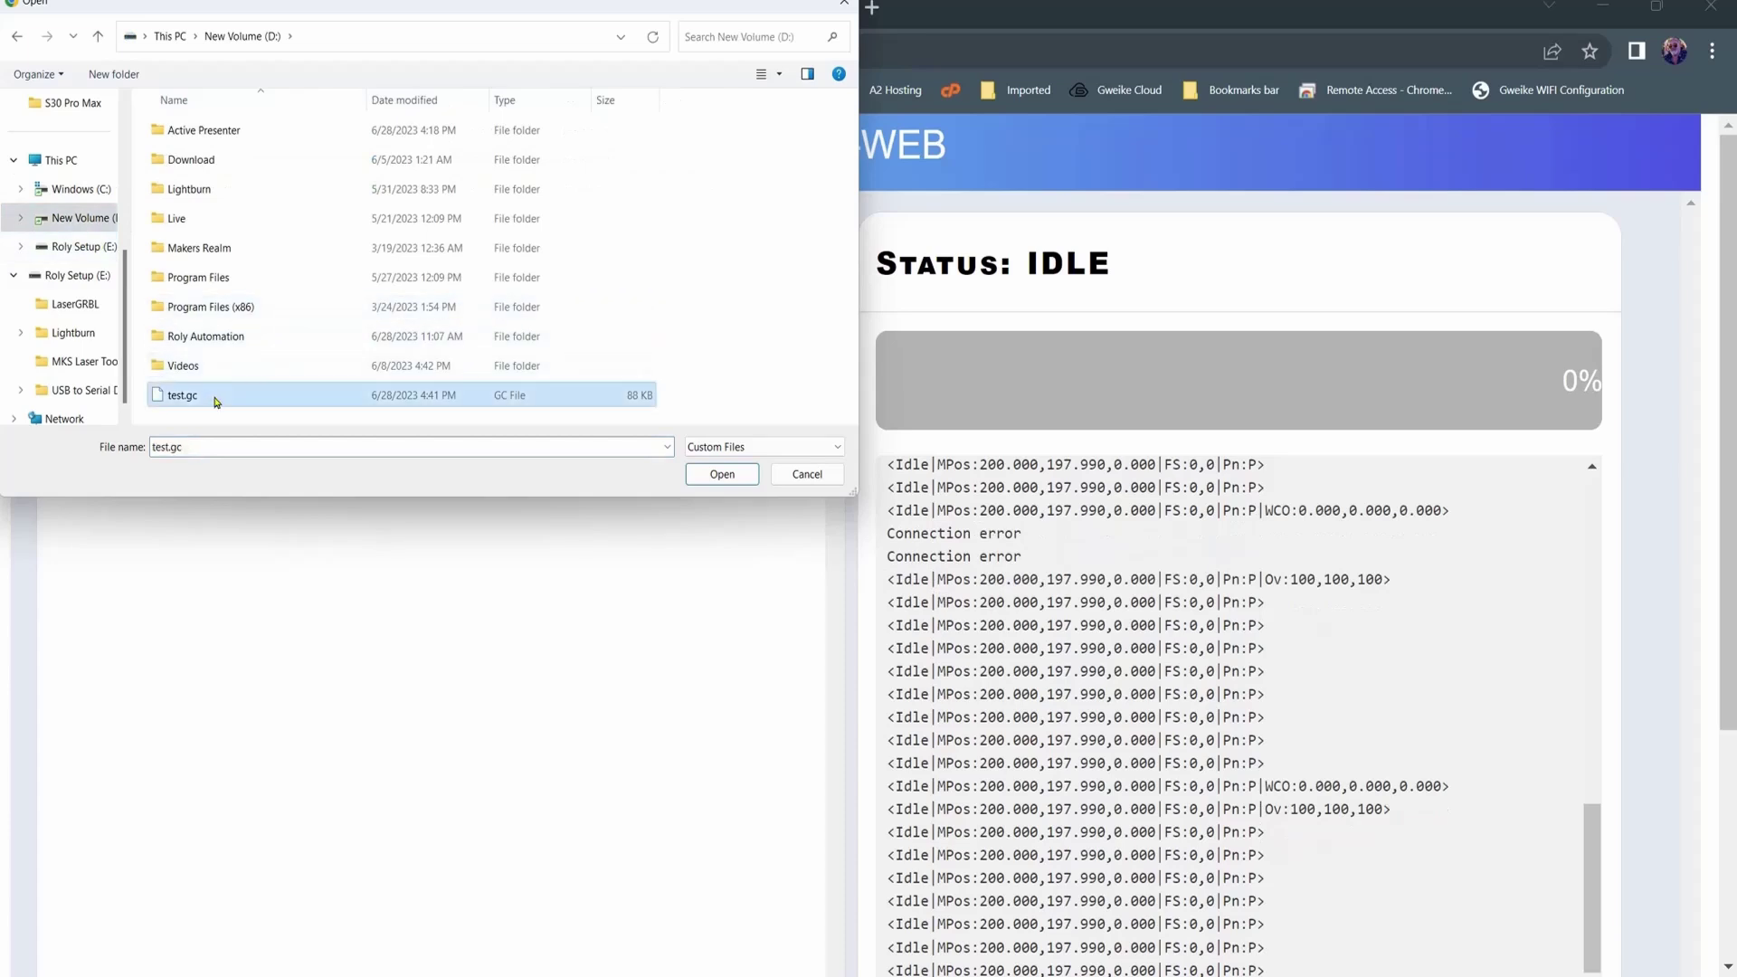
{"action": "left_click", "coordinate": [719, 476]}
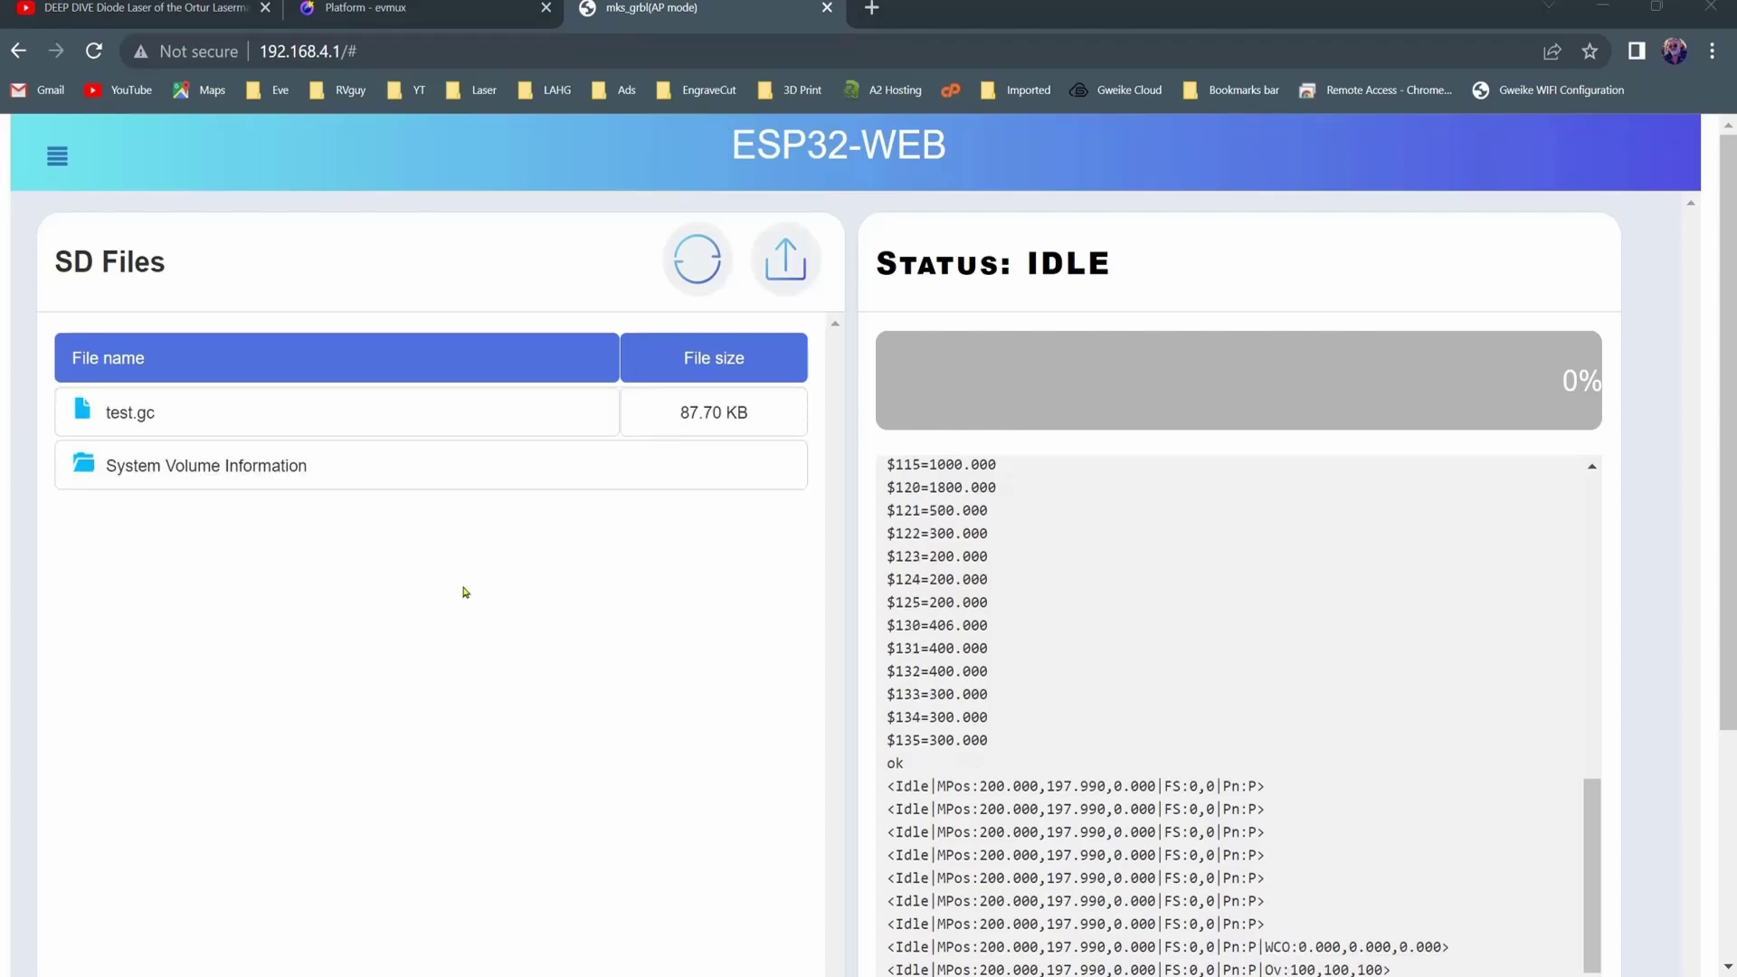
Step: Frame test.gc on the SD card (X 96.35–273.65, Y 160.03–284.97) and send it
{"action": "left_click", "coordinate": [360, 421]}
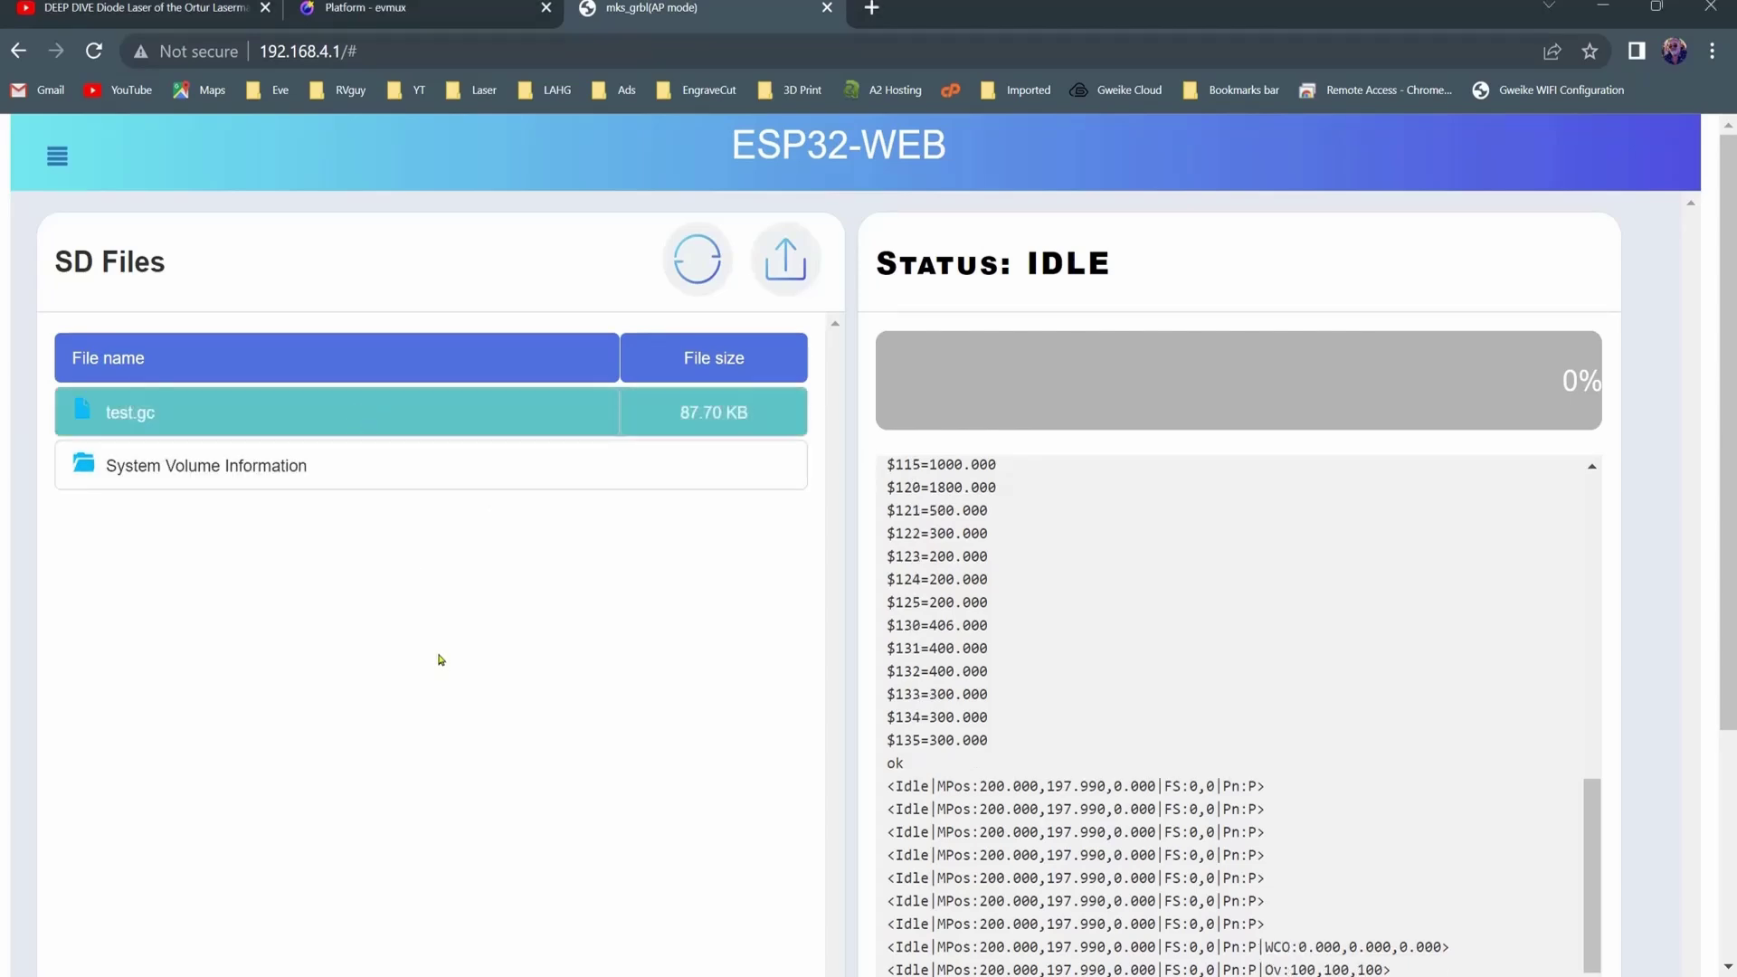
{"action": "scroll", "coordinate": [961, 604], "scroll_direction": "down", "scroll_amount": 2}
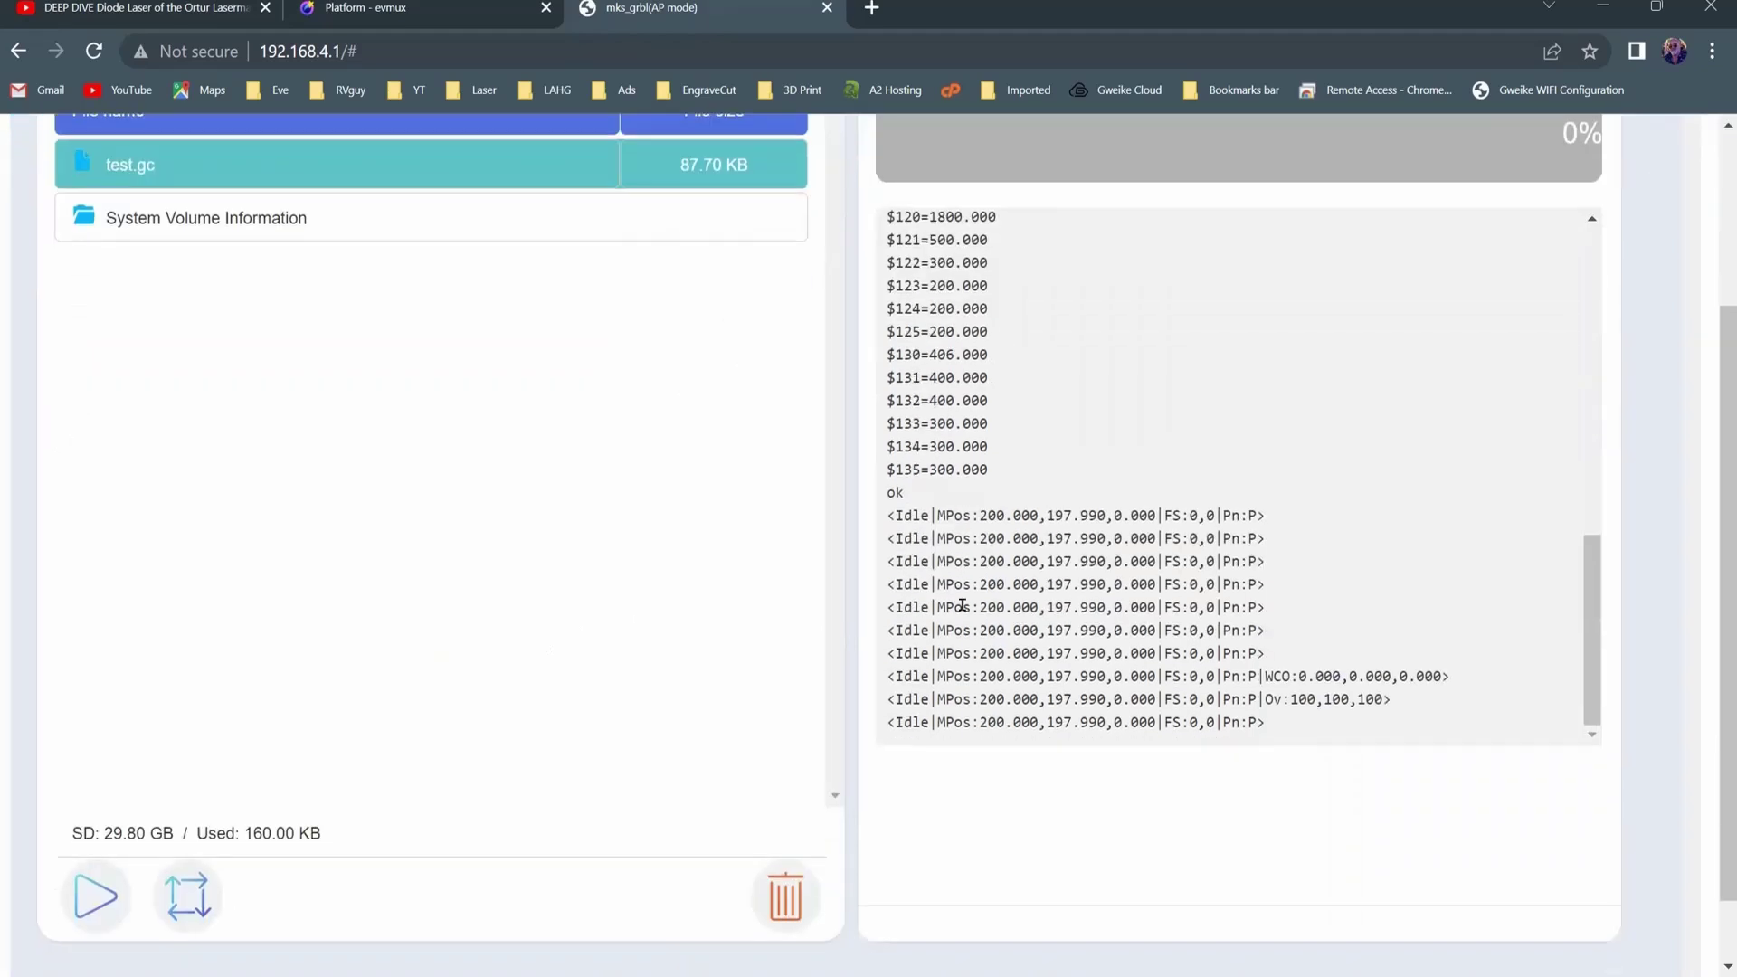
{"action": "scroll", "coordinate": [920, 620], "scroll_direction": "up", "scroll_amount": 2}
{"action": "scroll", "coordinate": [483, 675], "scroll_direction": "down", "scroll_amount": 2}
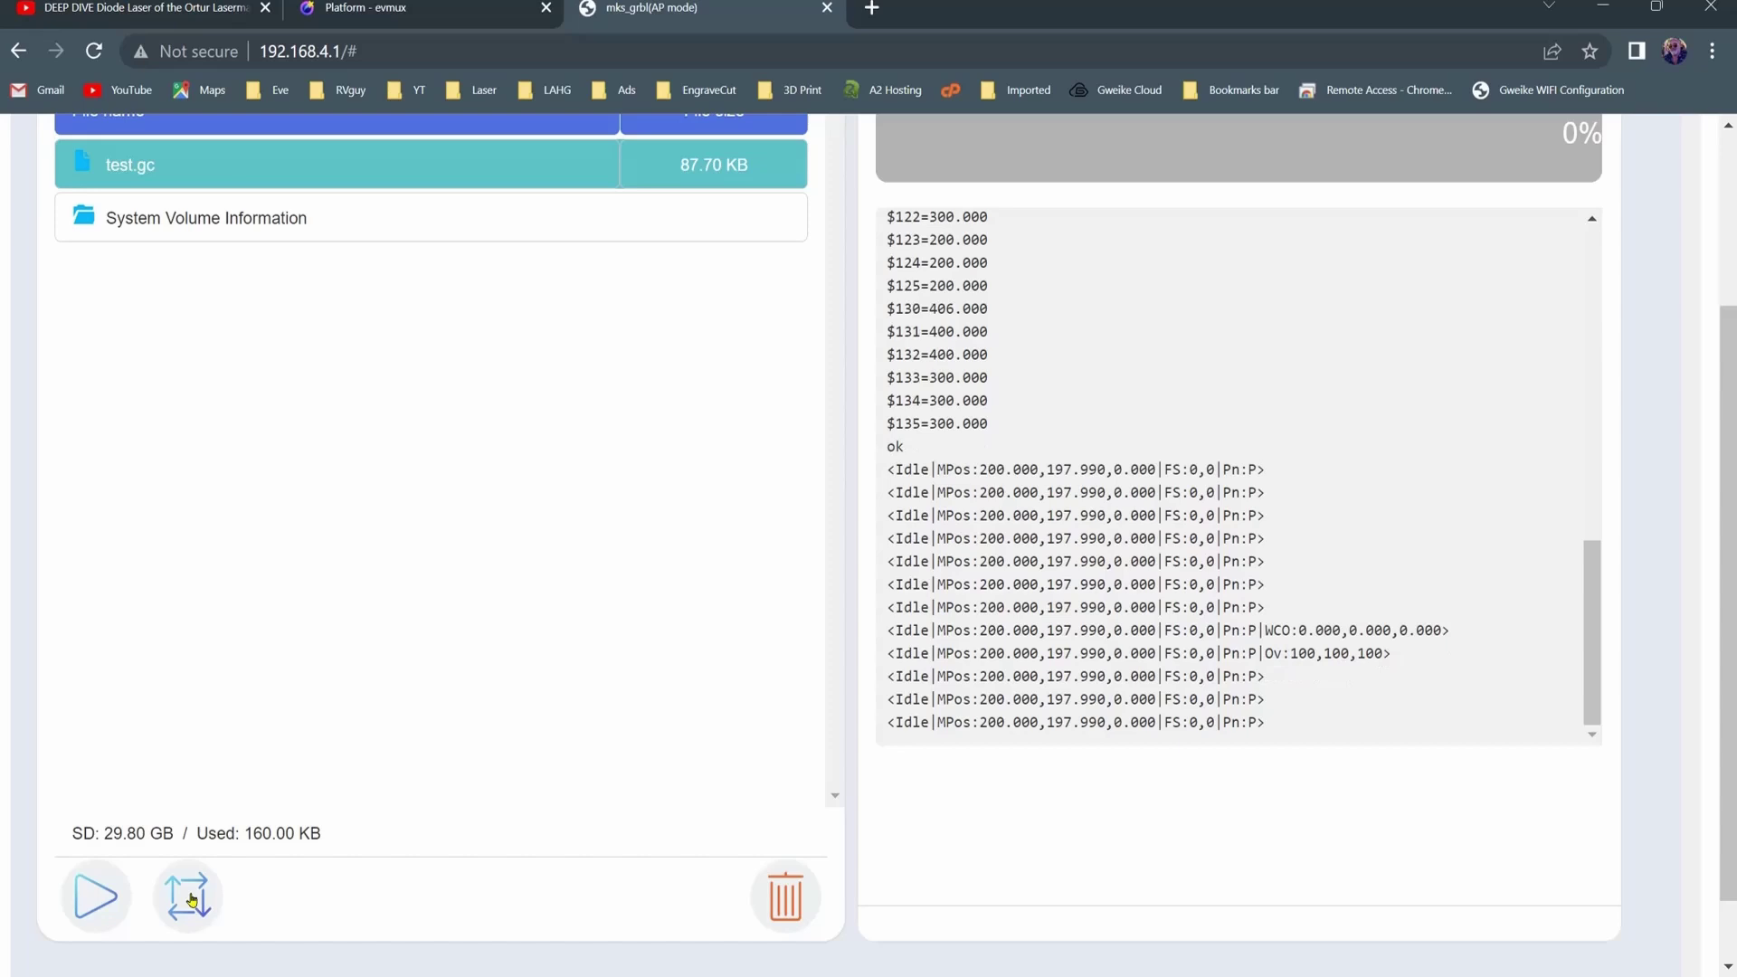
{"action": "left_click", "coordinate": [190, 898]}
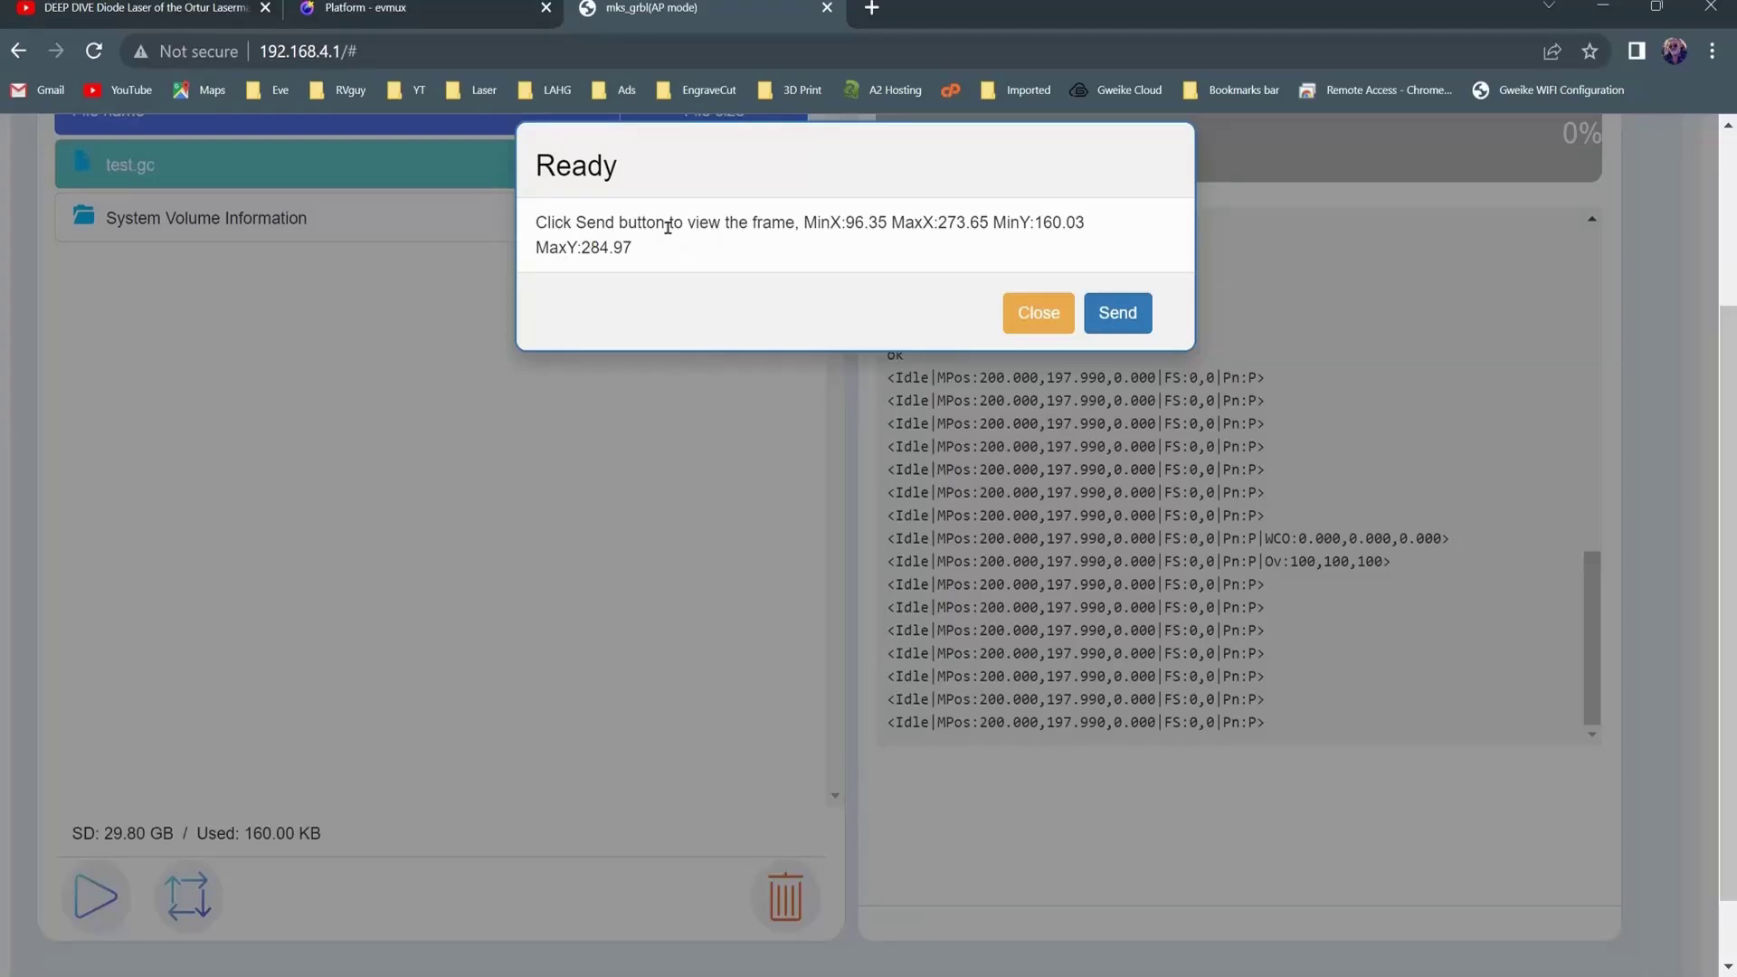
{"action": "left_click", "coordinate": [1120, 315]}
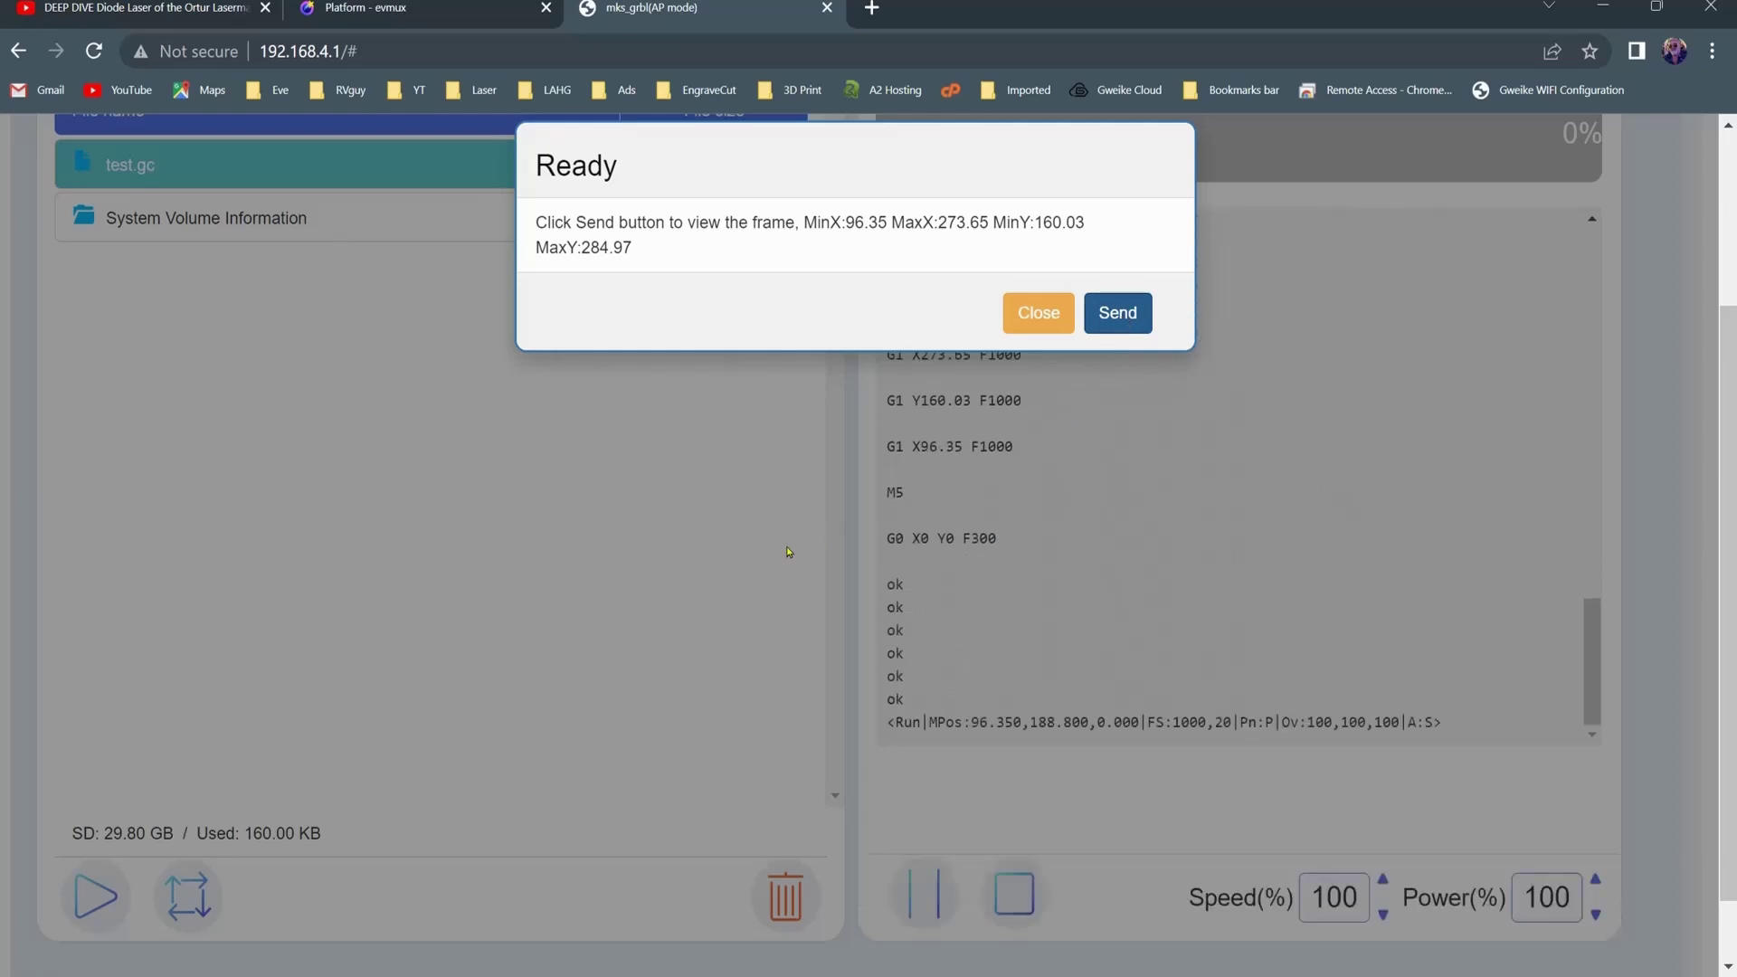
Step: Watch the head trace test.gc's frame in LightBurn's live camera view
{"action": "left_click", "coordinate": [1060, 896]}
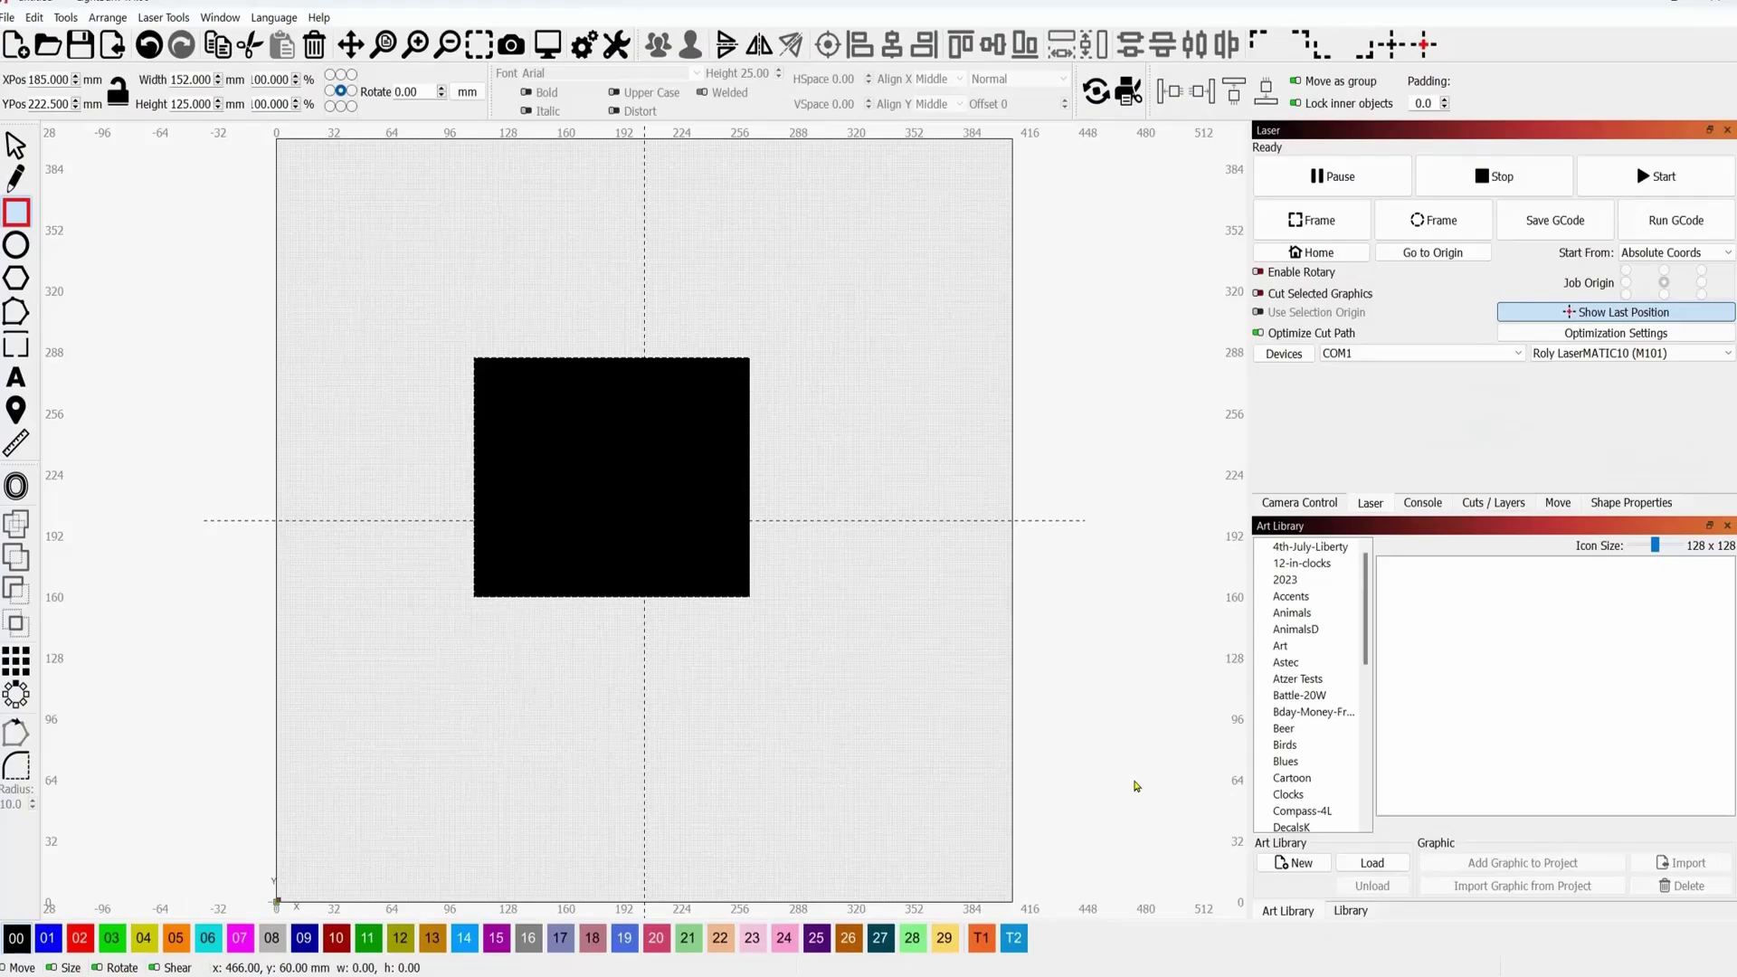
{"action": "left_click", "coordinate": [1299, 502]}
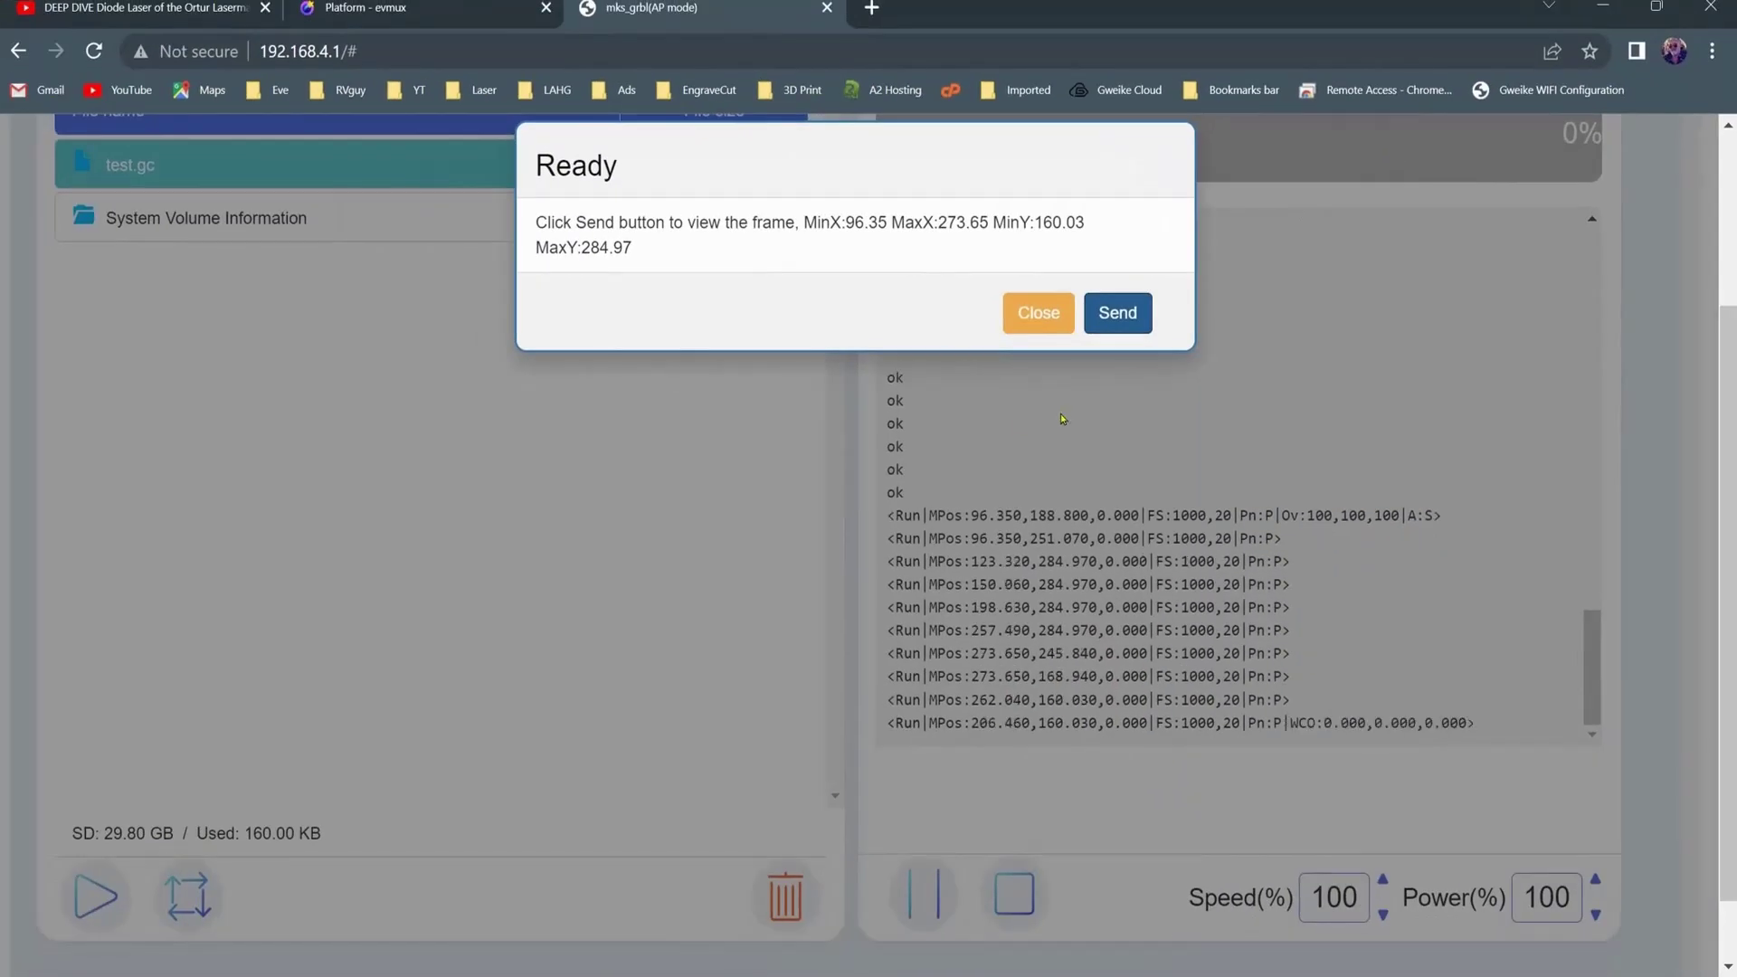
Step: Dismiss the framing Ready dialog and bring up the page navigation menu
{"action": "left_click", "coordinate": [1043, 327]}
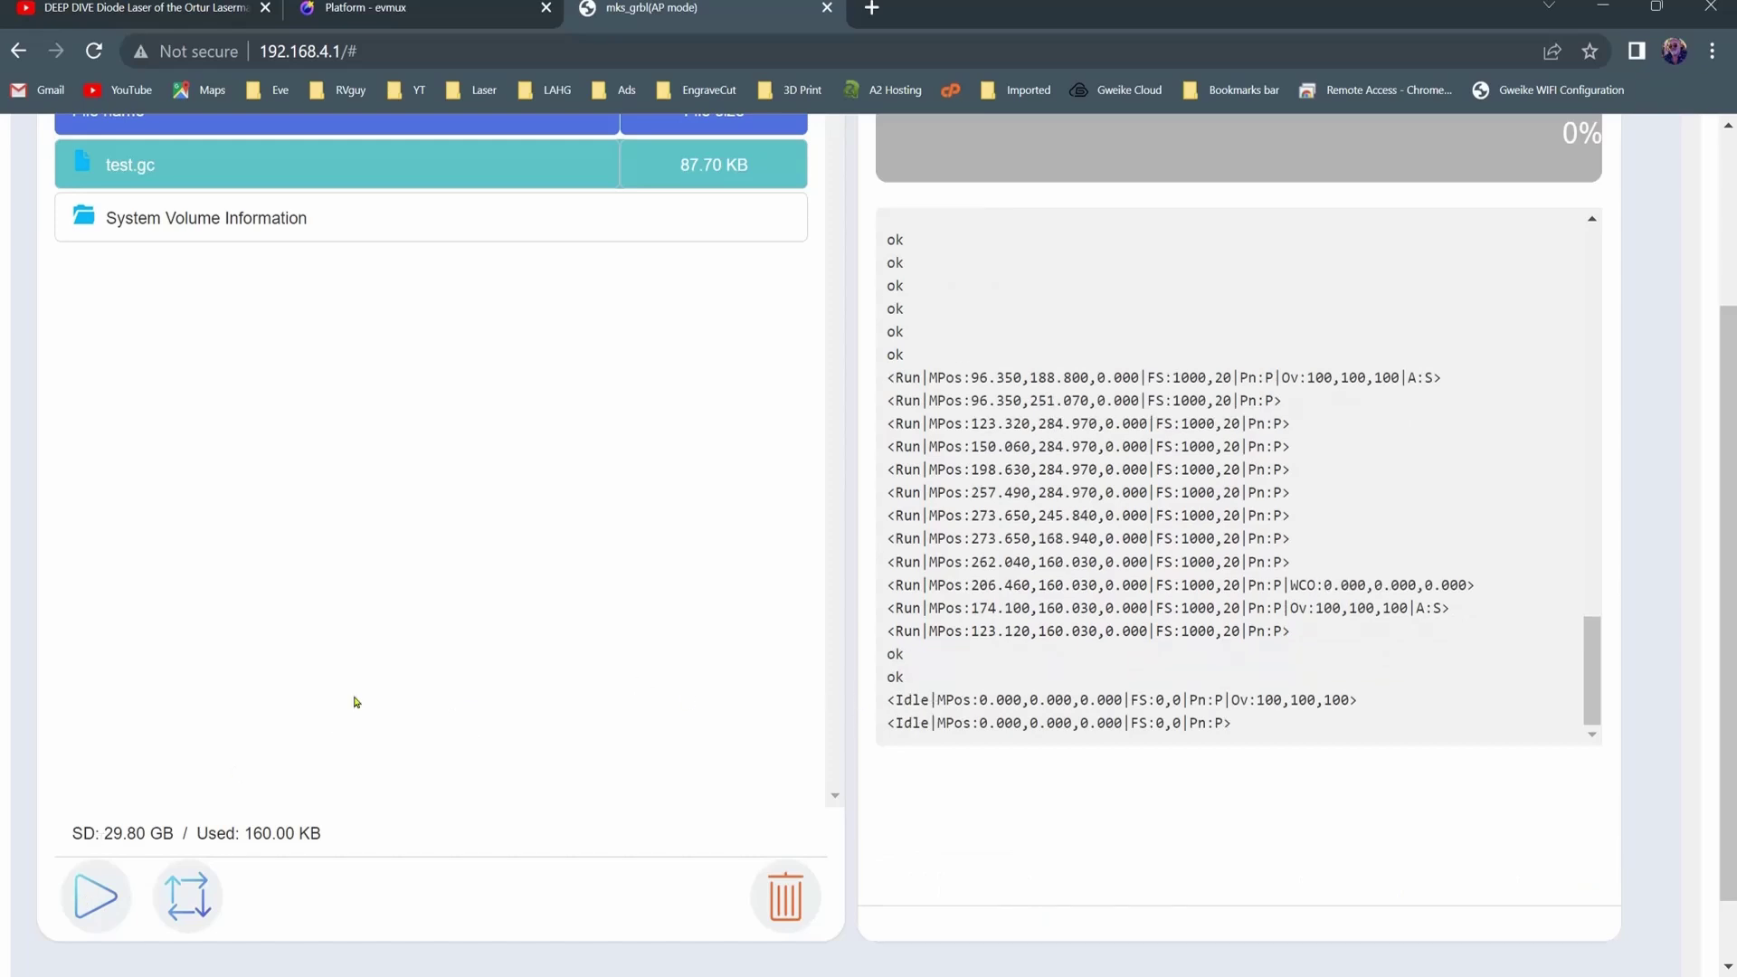
{"action": "scroll", "coordinate": [354, 702], "scroll_direction": "up", "scroll_amount": 2}
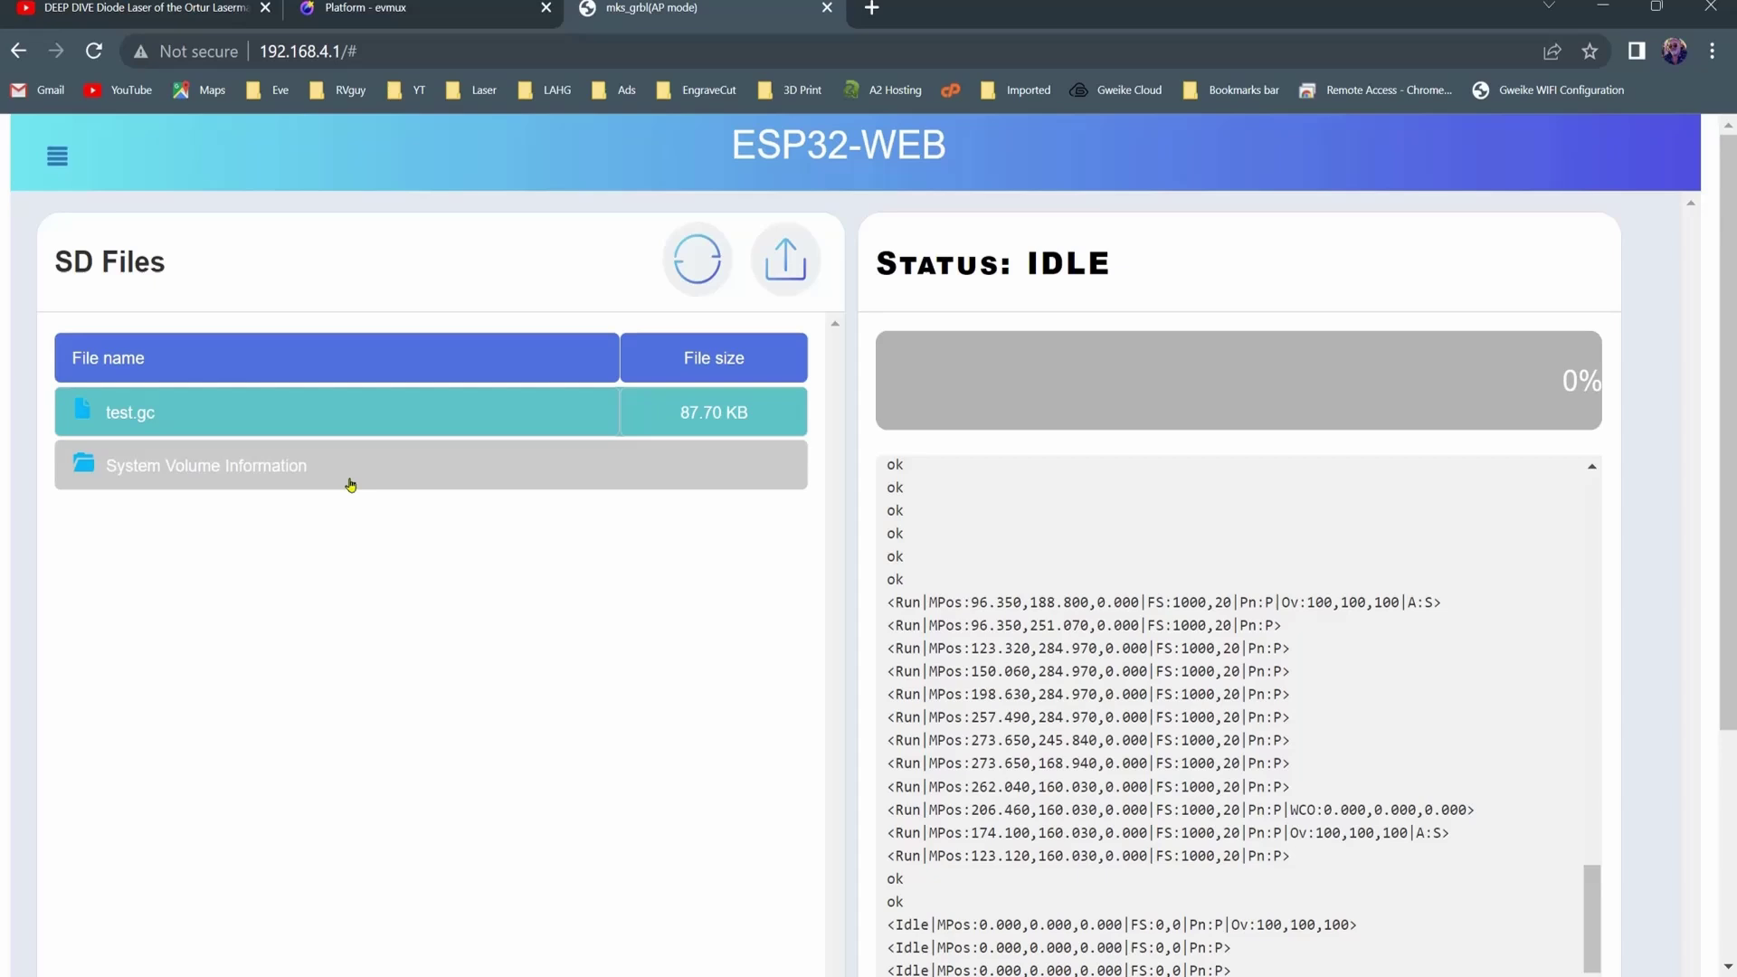
{"action": "left_click", "coordinate": [67, 162]}
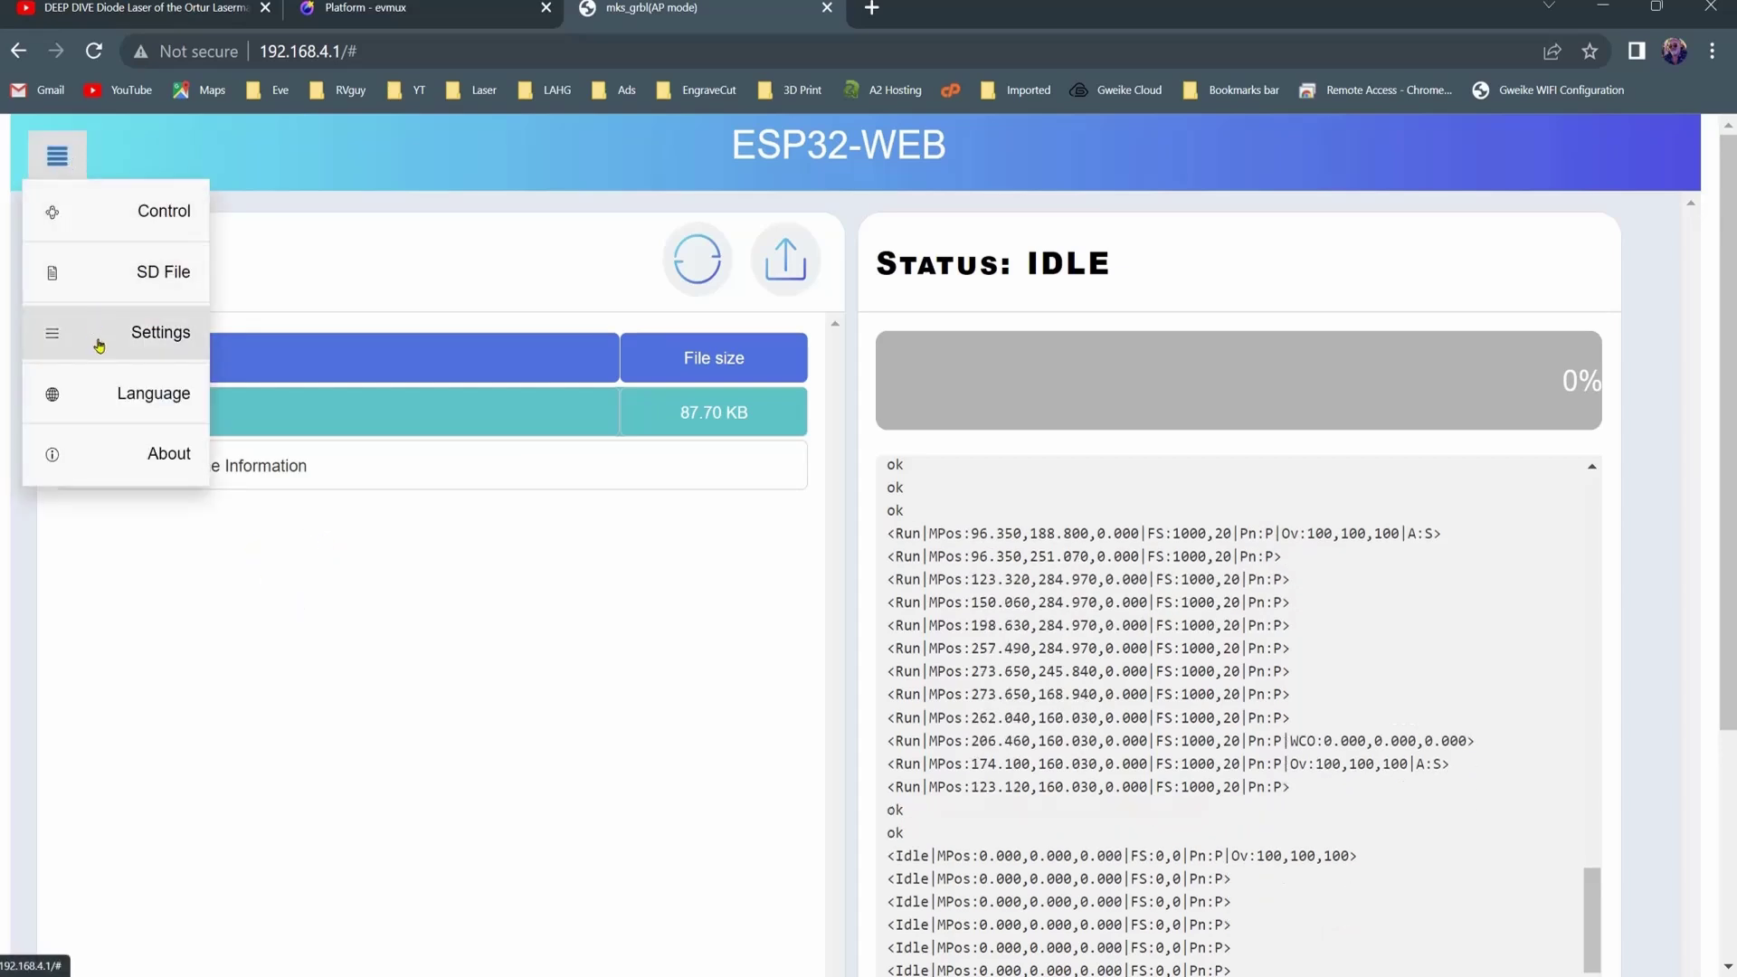
Step: Browse the GRBL settings table ($0–$120), then reopen the navigation menu
{"action": "left_click", "coordinate": [137, 341]}
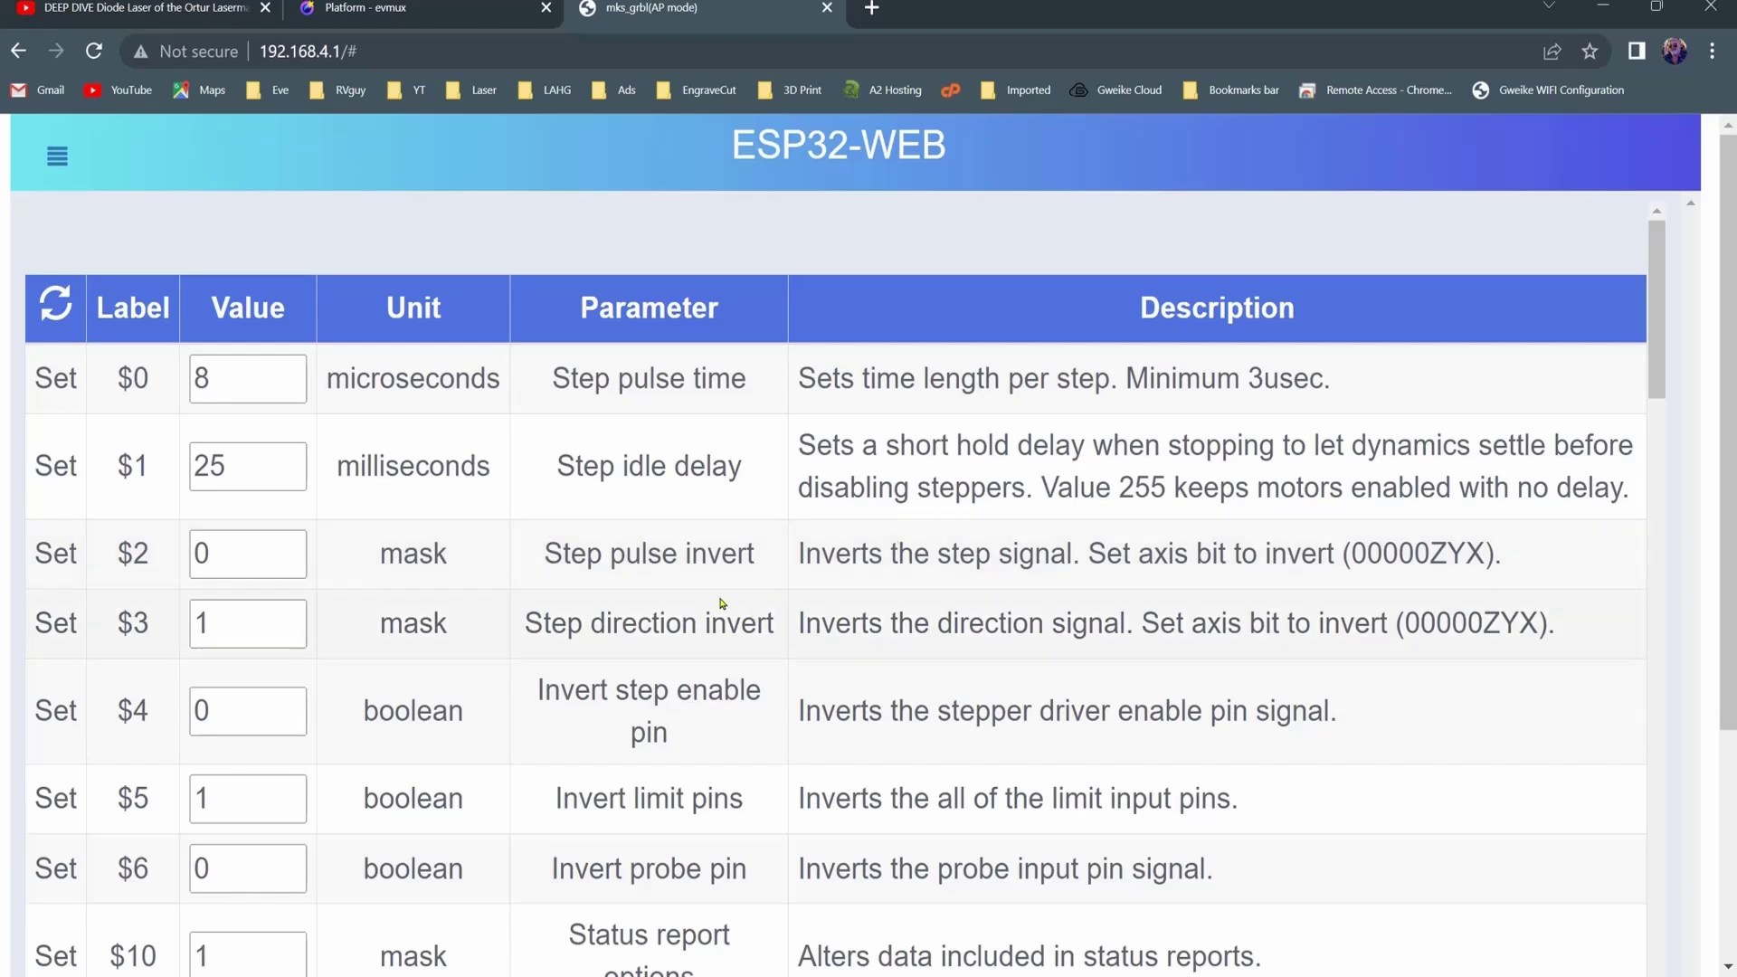
{"action": "scroll", "coordinate": [689, 609], "scroll_direction": "down", "scroll_amount": 4}
{"action": "scroll", "coordinate": [691, 610], "scroll_direction": "down", "scroll_amount": 1}
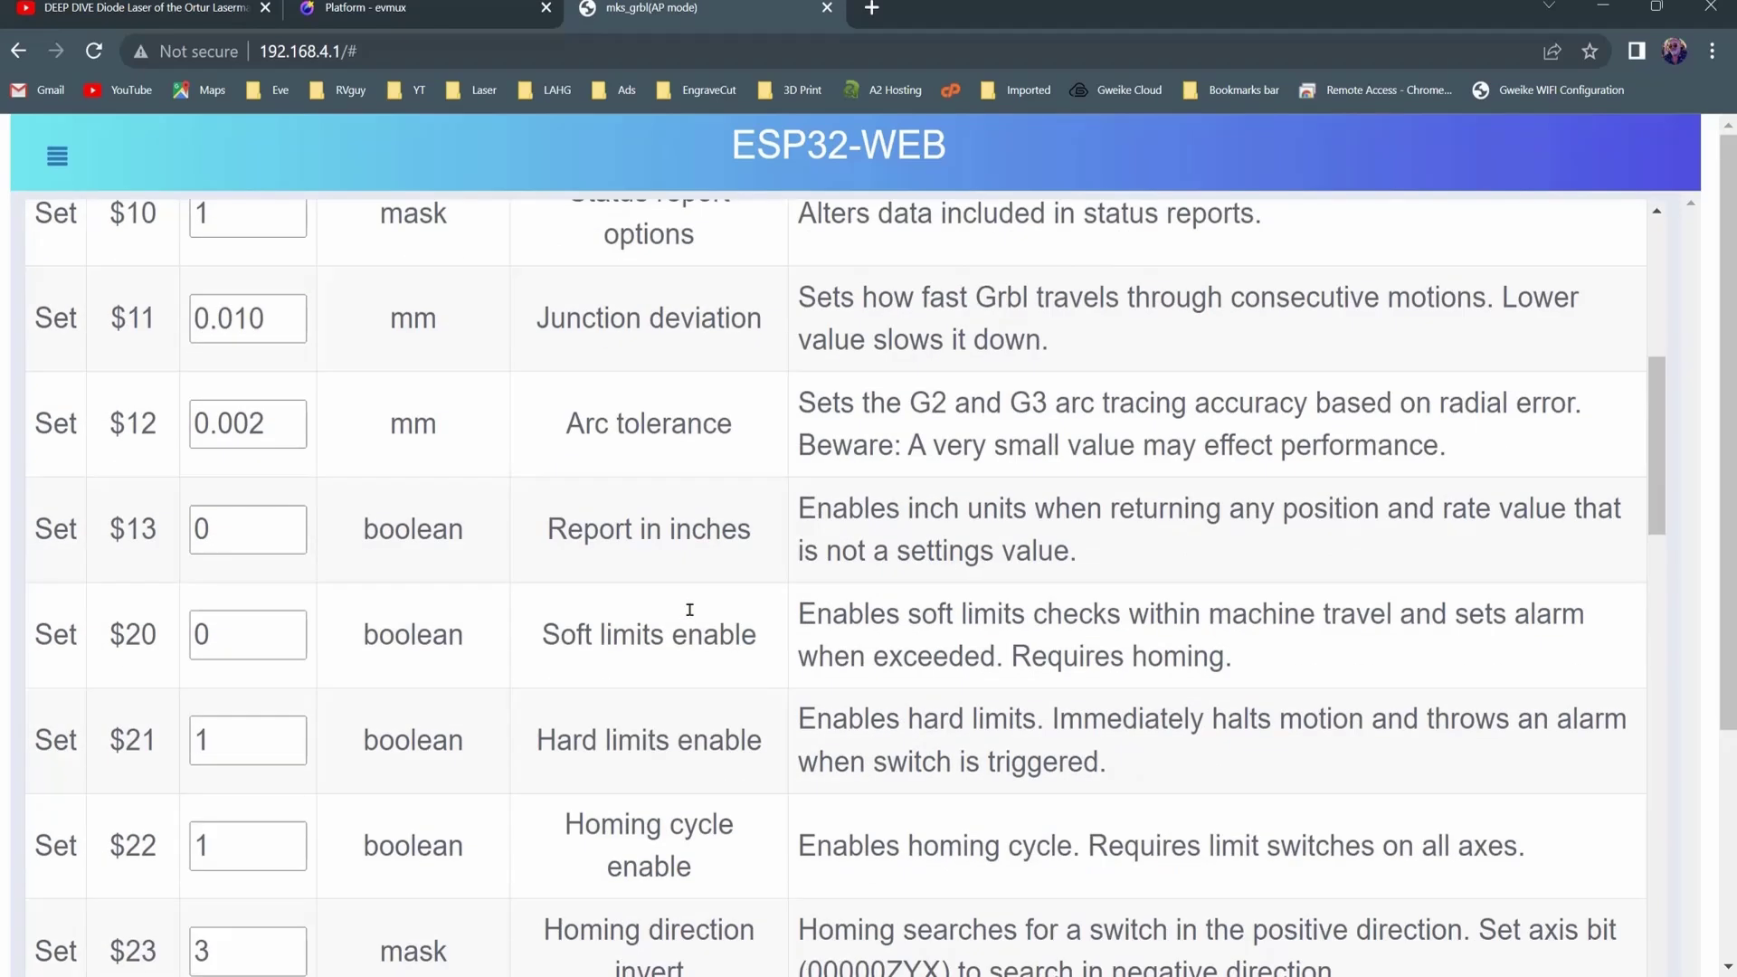
{"action": "scroll", "coordinate": [689, 609], "scroll_direction": "down", "scroll_amount": 2}
{"action": "scroll", "coordinate": [690, 610], "scroll_direction": "down", "scroll_amount": 3}
{"action": "scroll", "coordinate": [690, 609], "scroll_direction": "down", "scroll_amount": 3}
{"action": "scroll", "coordinate": [690, 609], "scroll_direction": "down", "scroll_amount": 4}
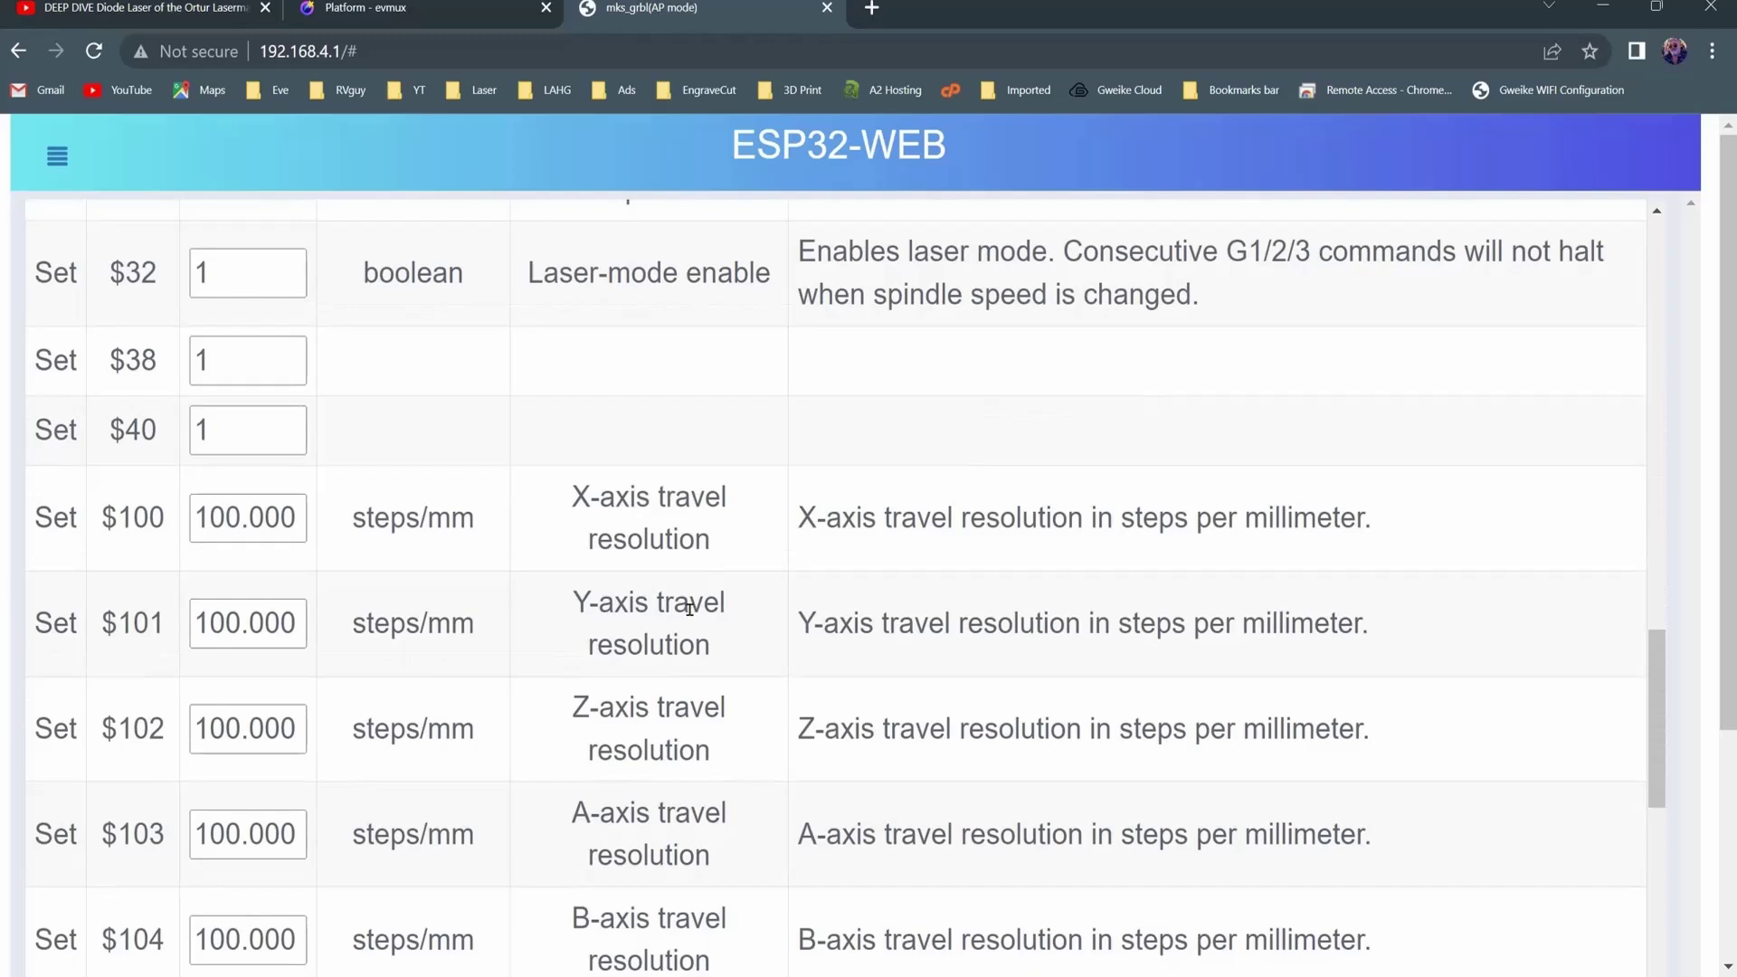
{"action": "scroll", "coordinate": [690, 608], "scroll_direction": "down", "scroll_amount": 2}
{"action": "scroll", "coordinate": [689, 610], "scroll_direction": "down", "scroll_amount": 2}
{"action": "scroll", "coordinate": [689, 609], "scroll_direction": "down", "scroll_amount": 3}
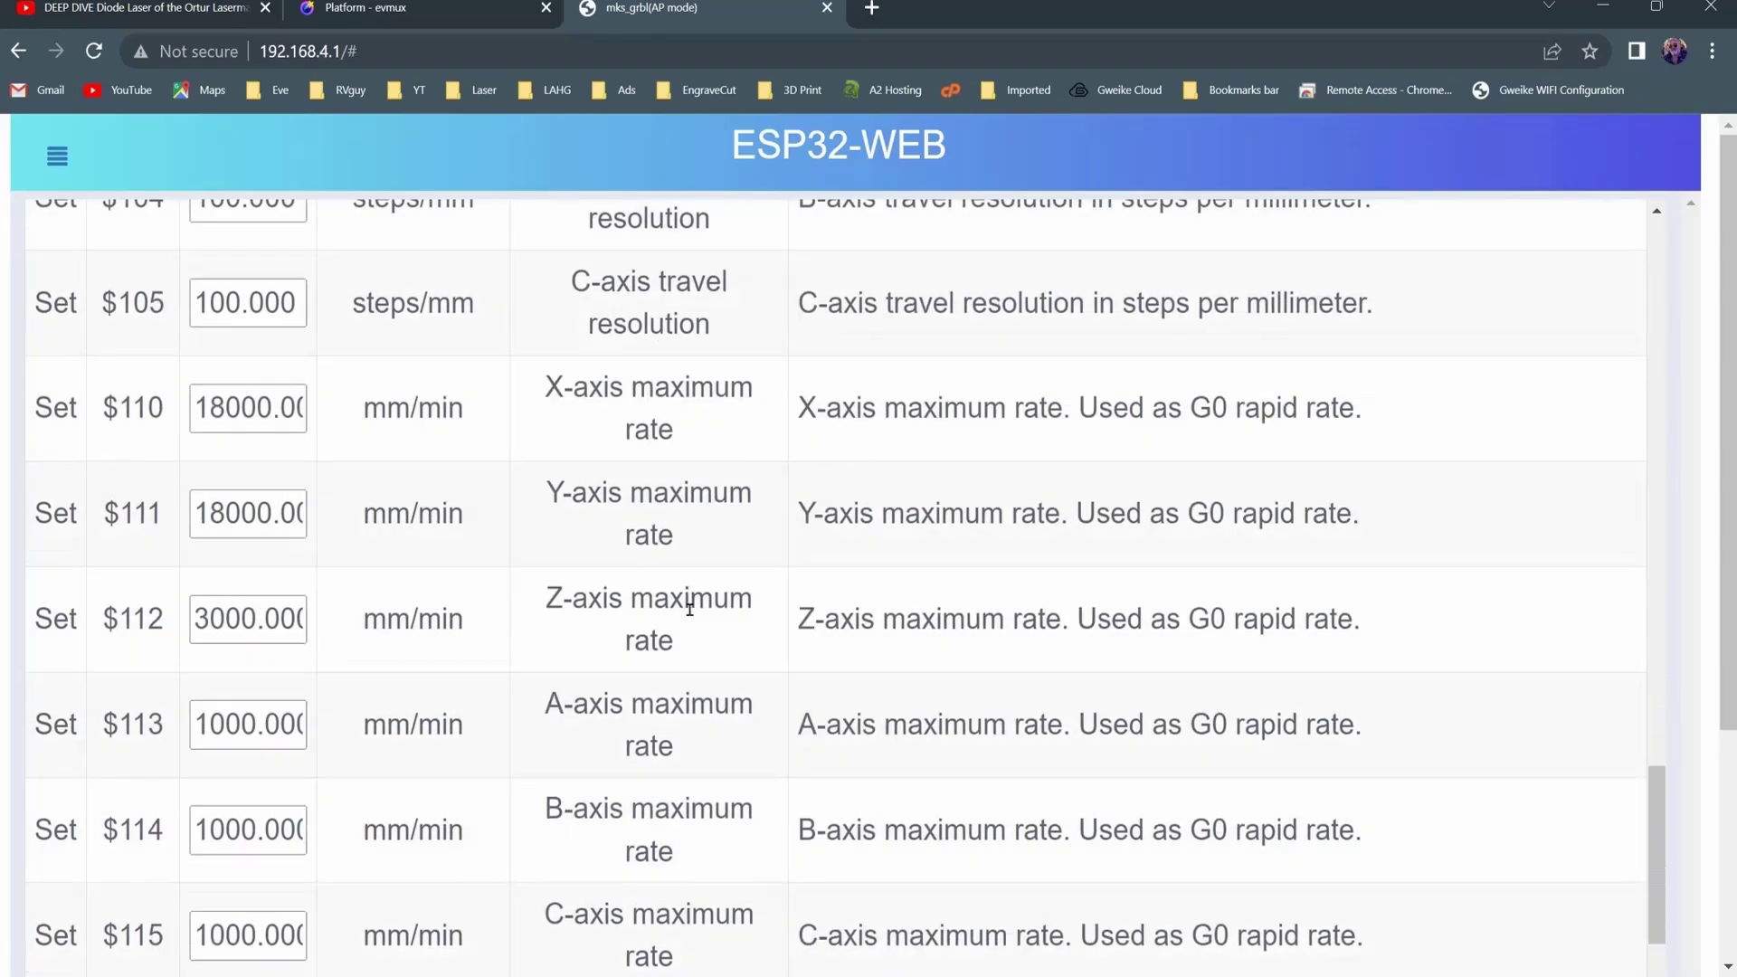
{"action": "scroll", "coordinate": [689, 610], "scroll_direction": "down", "scroll_amount": 1}
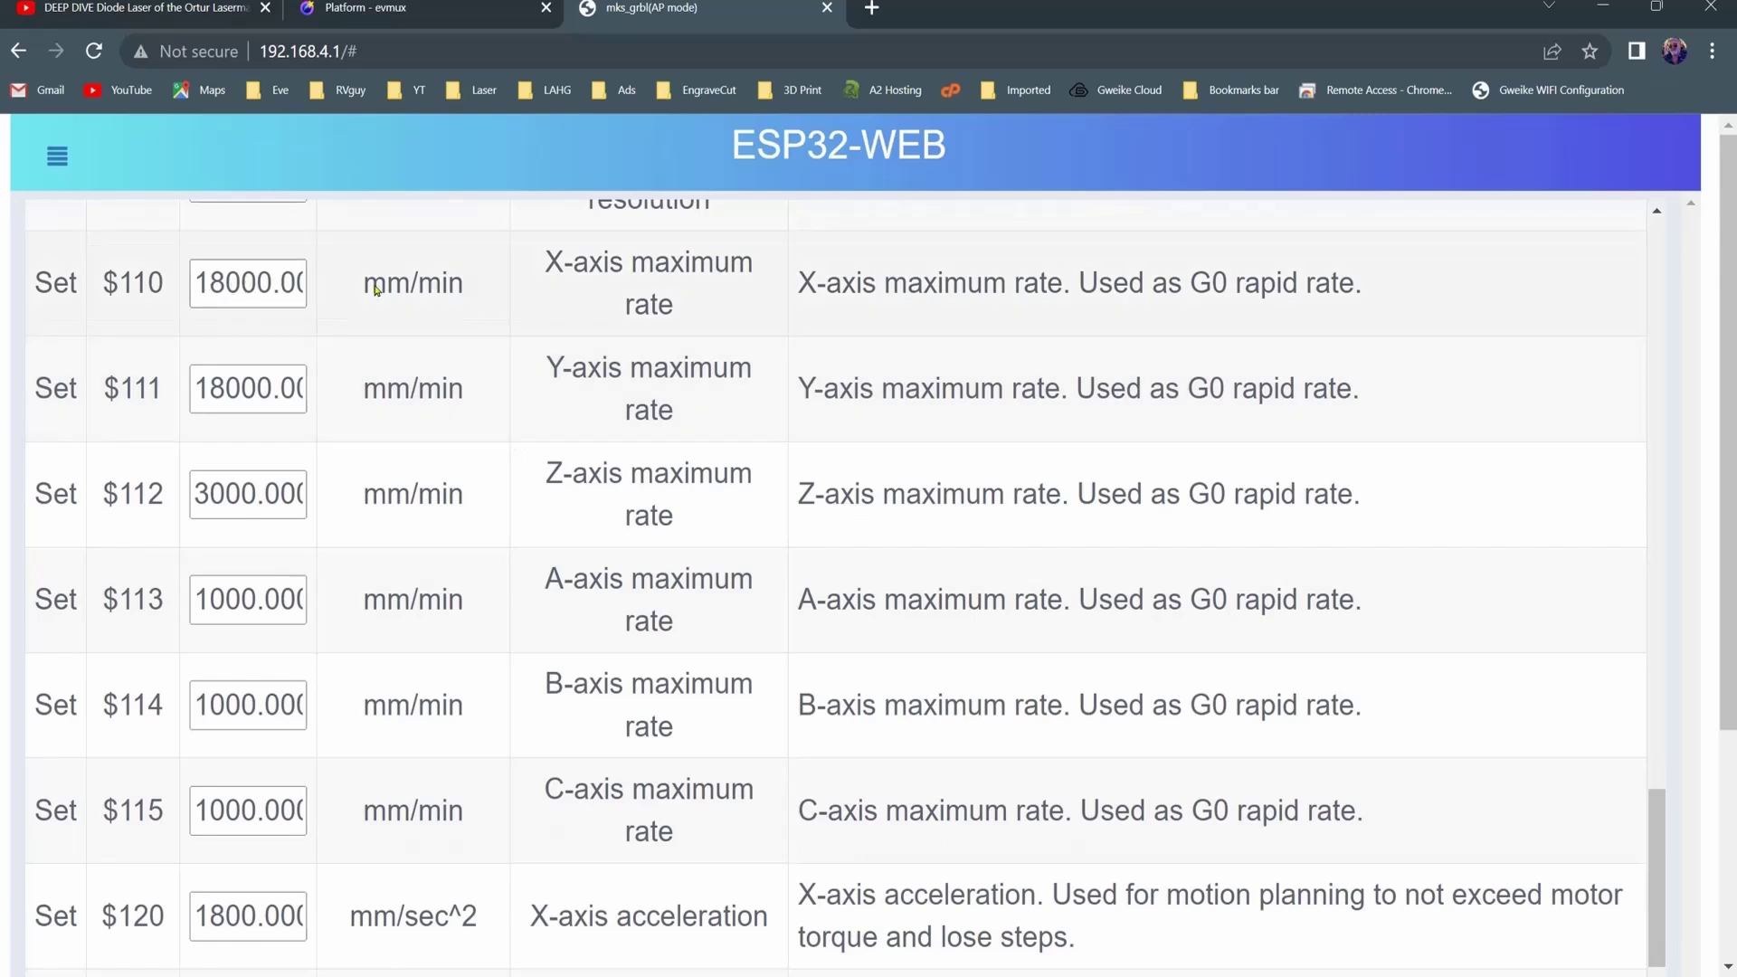
{"action": "scroll", "coordinate": [798, 400], "scroll_direction": "up", "scroll_amount": 1}
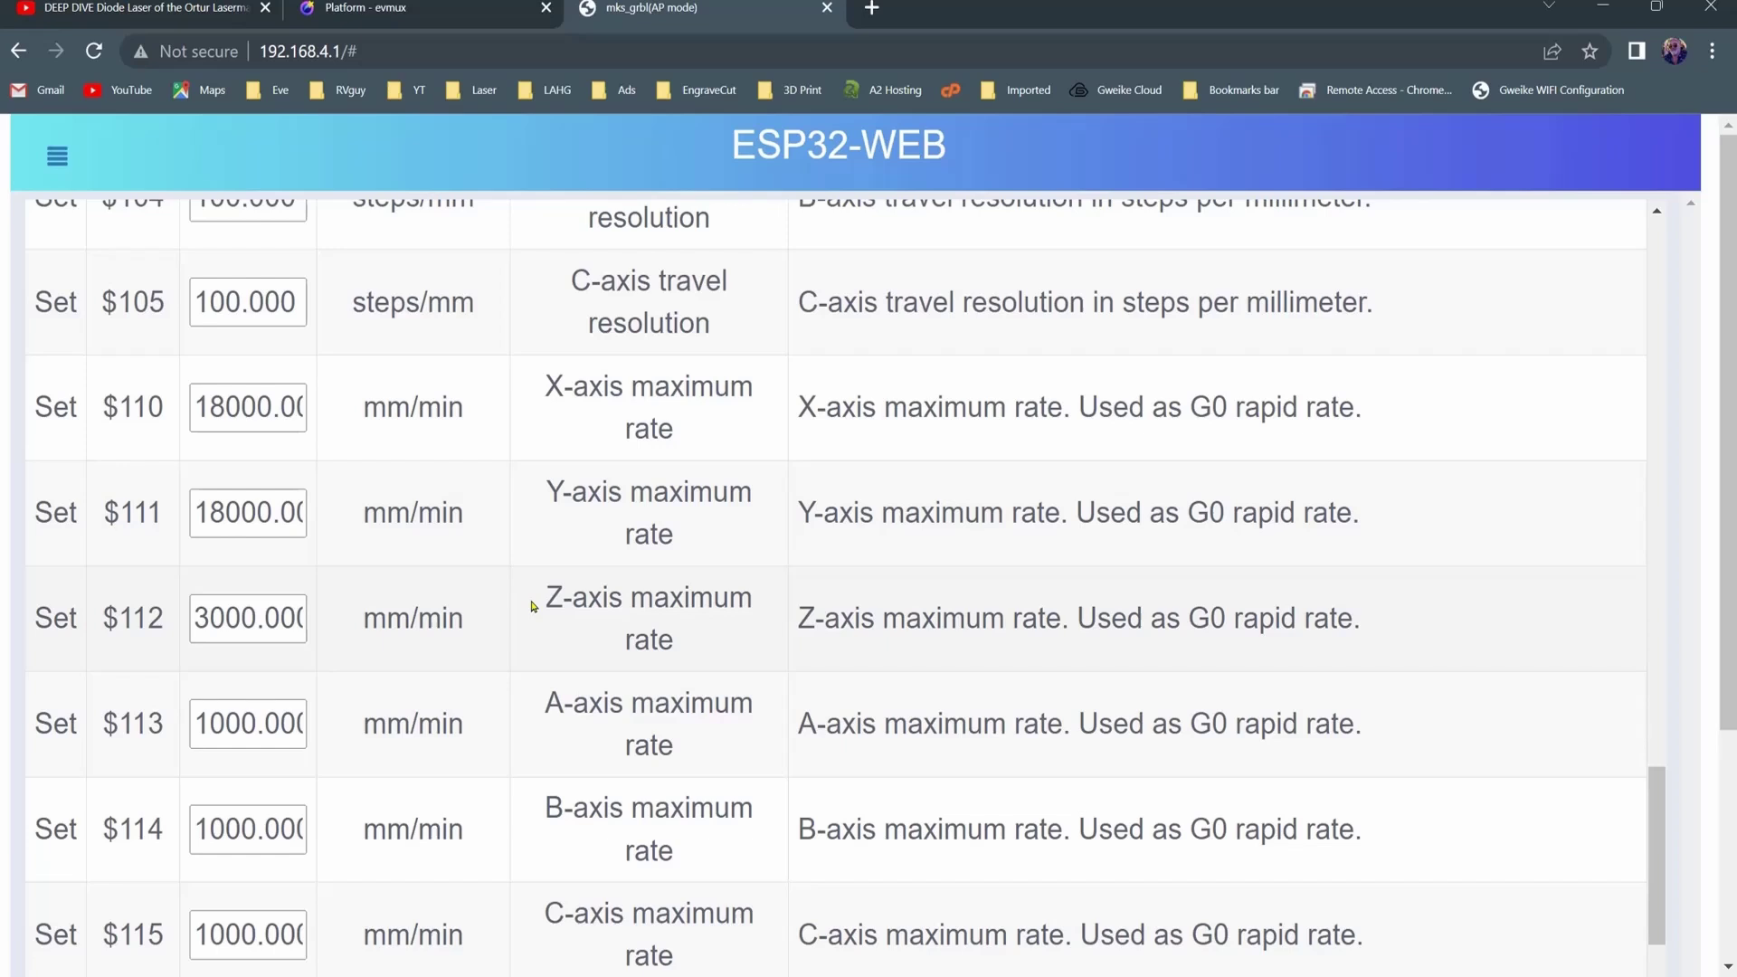
{"action": "scroll", "coordinate": [585, 576], "scroll_direction": "up", "scroll_amount": 2}
{"action": "scroll", "coordinate": [585, 576], "scroll_direction": "up", "scroll_amount": 3}
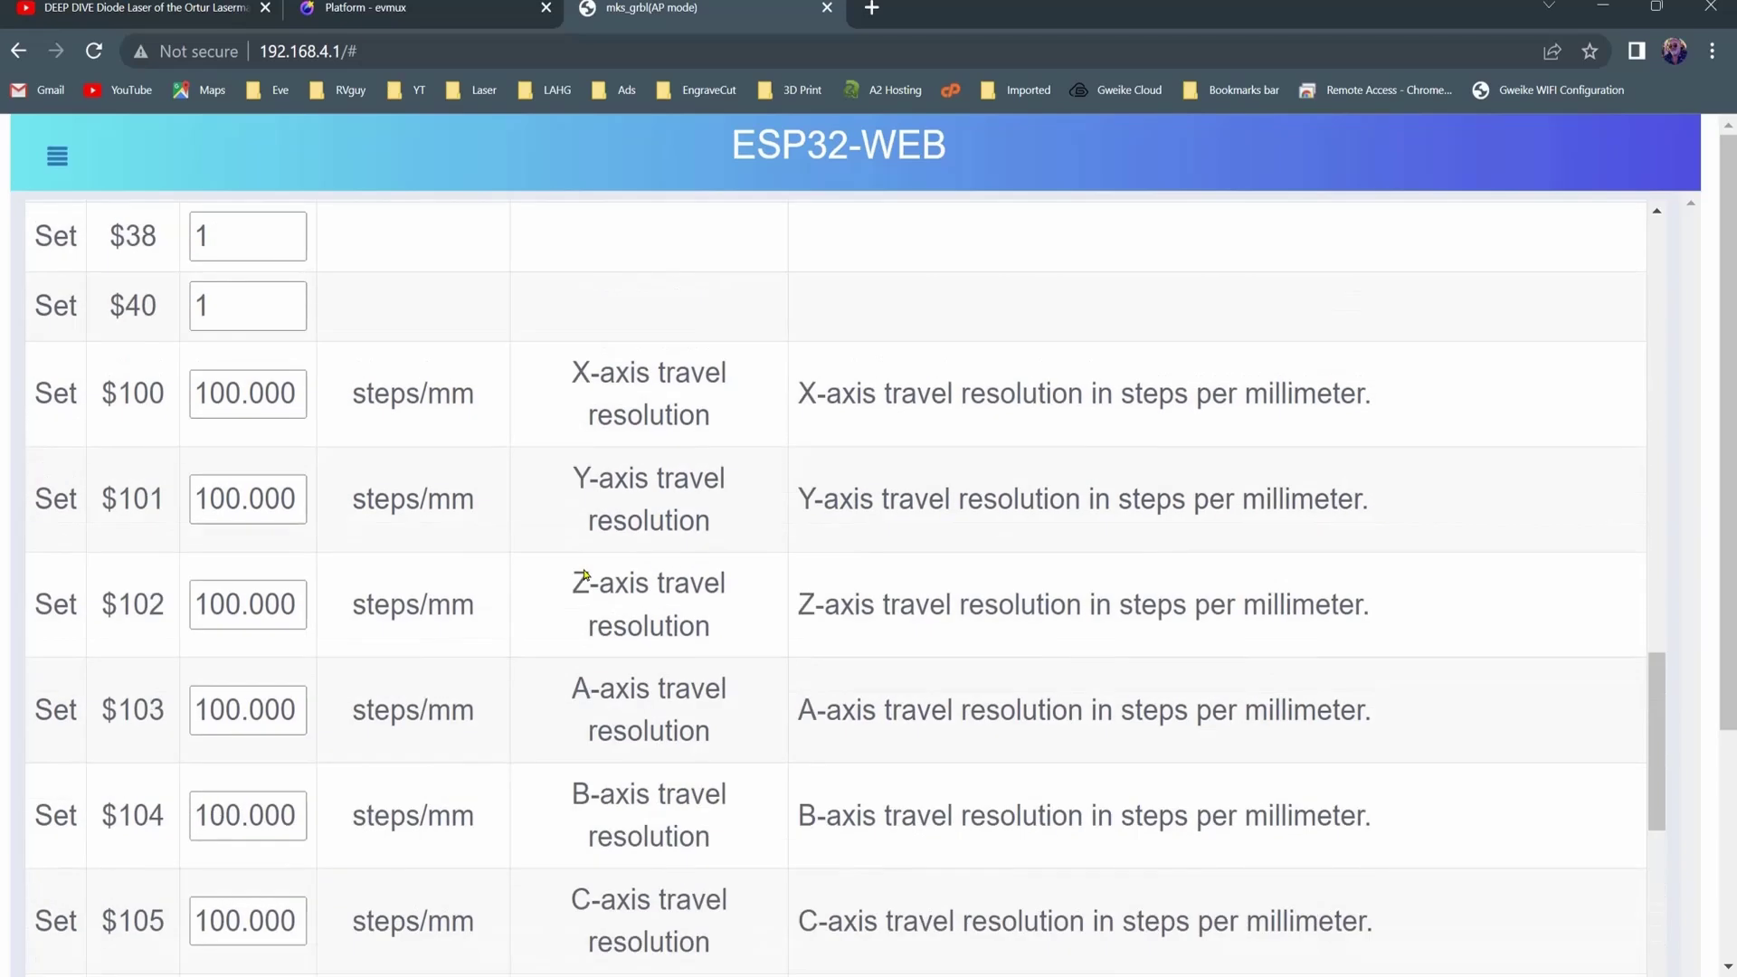
{"action": "scroll", "coordinate": [584, 576], "scroll_direction": "up", "scroll_amount": 3}
{"action": "scroll", "coordinate": [585, 576], "scroll_direction": "up", "scroll_amount": 5}
{"action": "scroll", "coordinate": [586, 577], "scroll_direction": "up", "scroll_amount": 5}
{"action": "scroll", "coordinate": [585, 576], "scroll_direction": "up", "scroll_amount": 3}
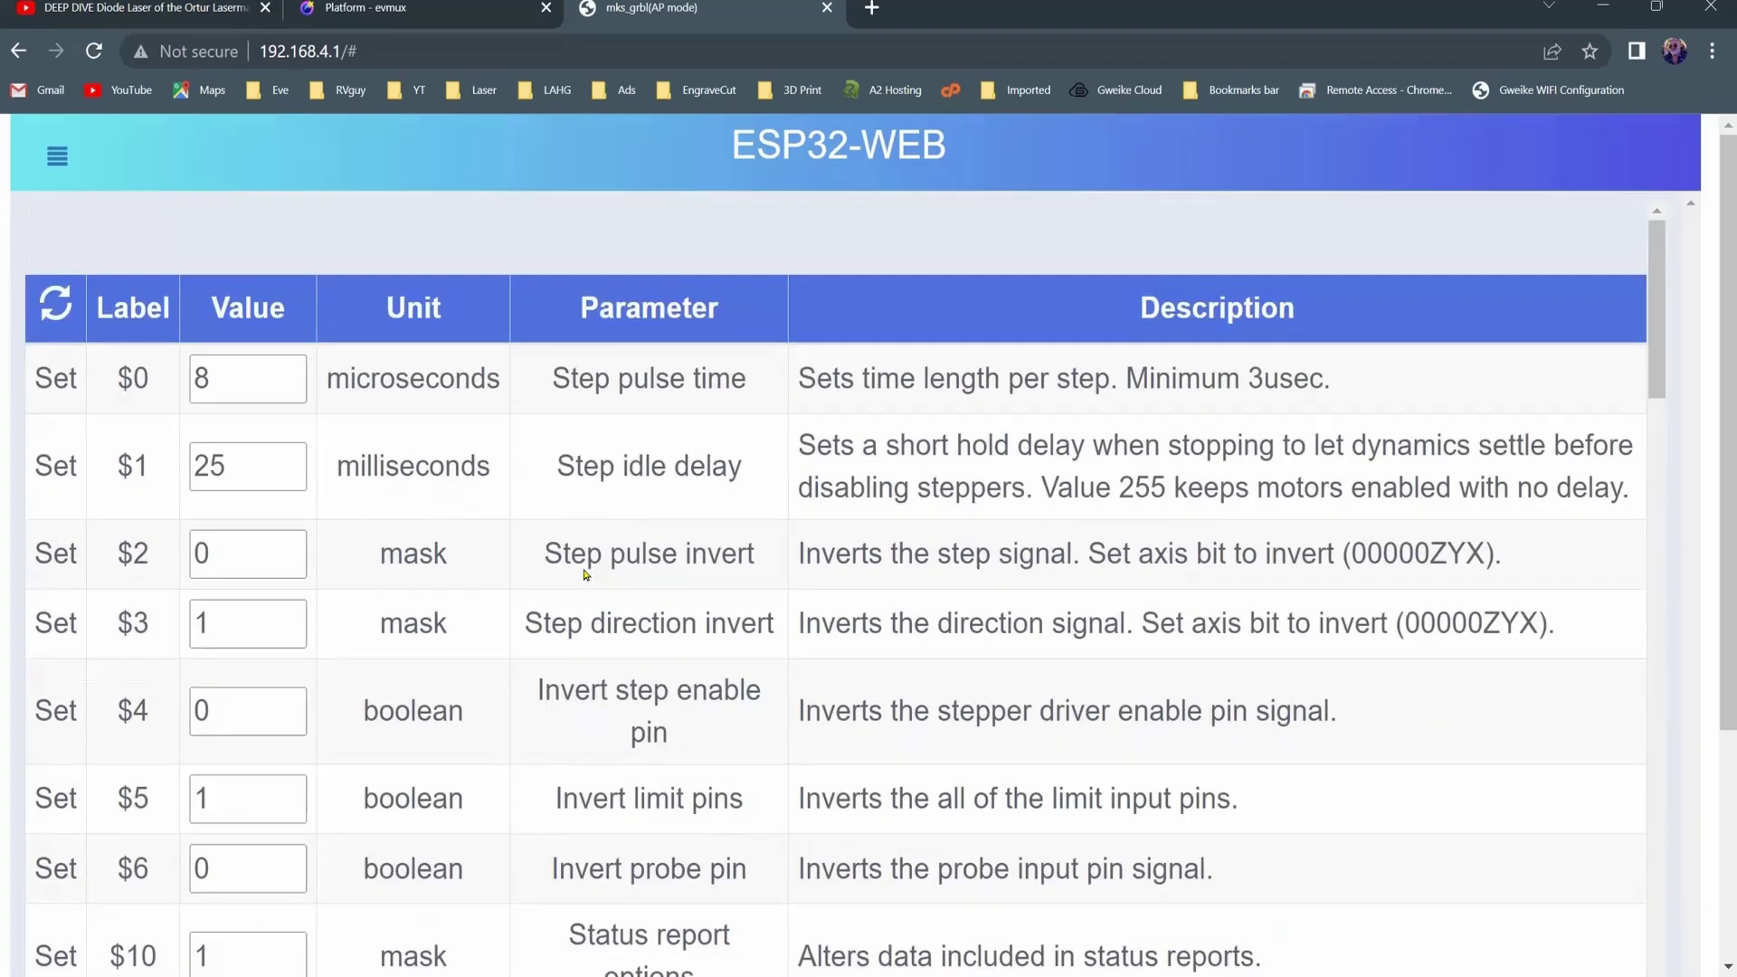
{"action": "left_click", "coordinate": [57, 157]}
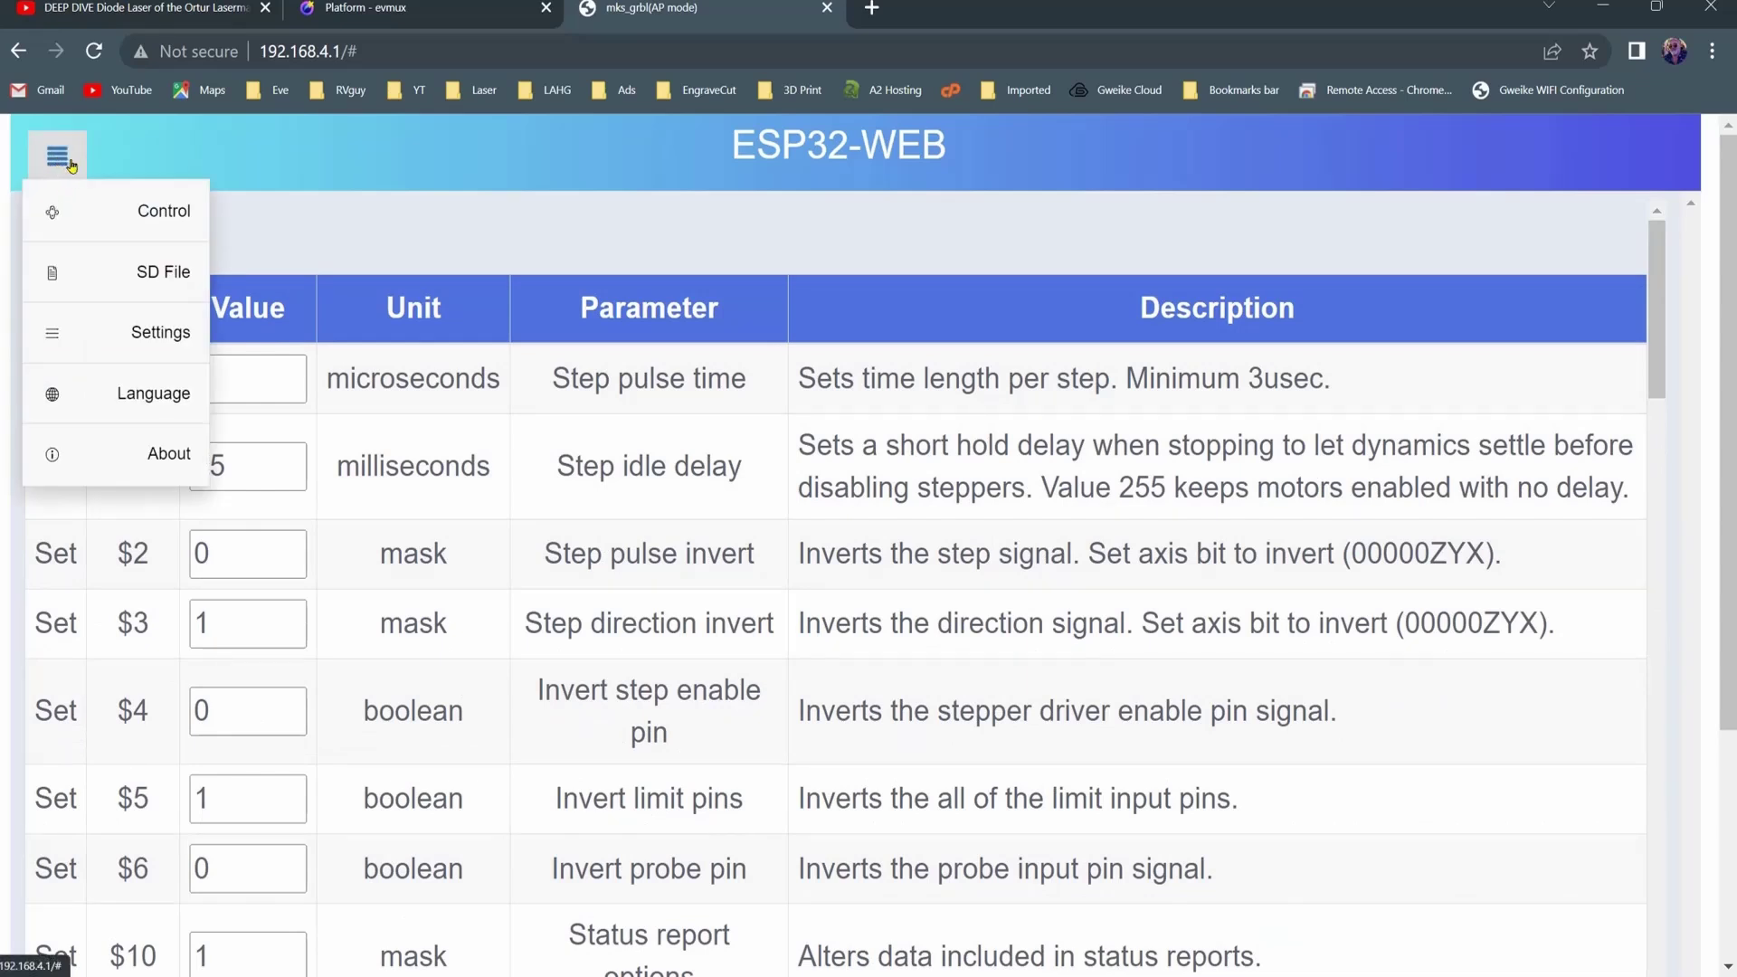
Step: Switch to the Control page with jog, laser power, homing and console
{"action": "left_click", "coordinate": [115, 211]}
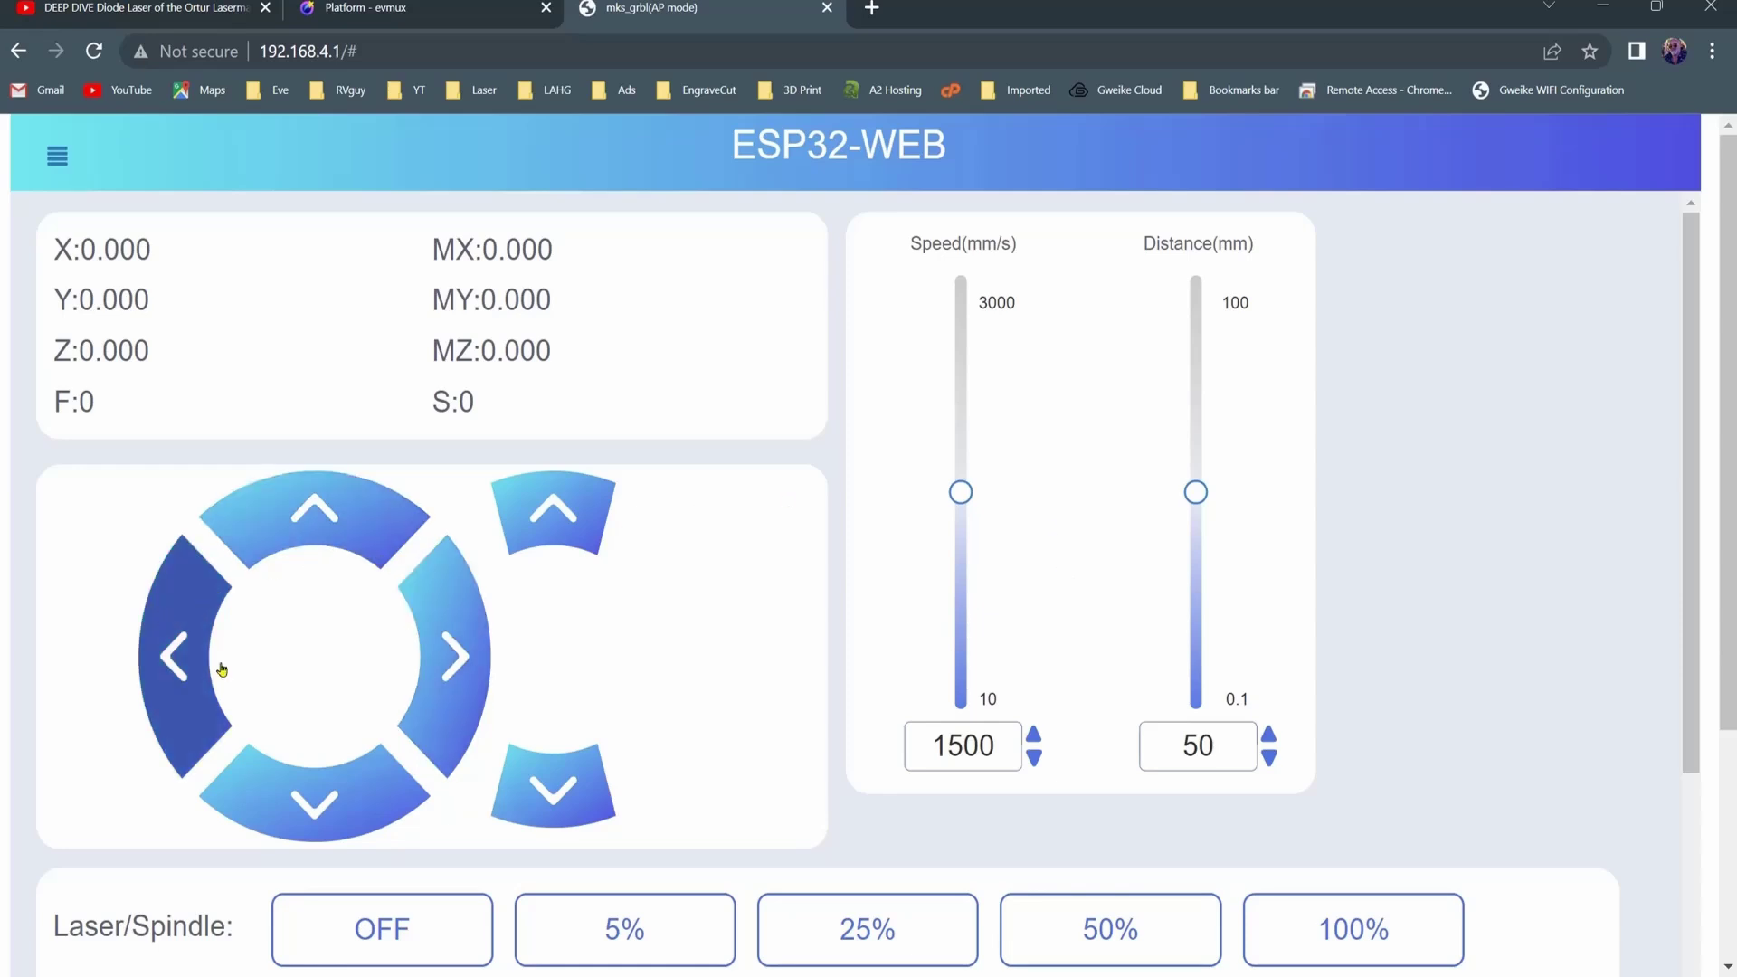
{"action": "scroll", "coordinate": [764, 594], "scroll_direction": "down", "scroll_amount": 2}
{"action": "scroll", "coordinate": [767, 595], "scroll_direction": "down", "scroll_amount": 3}
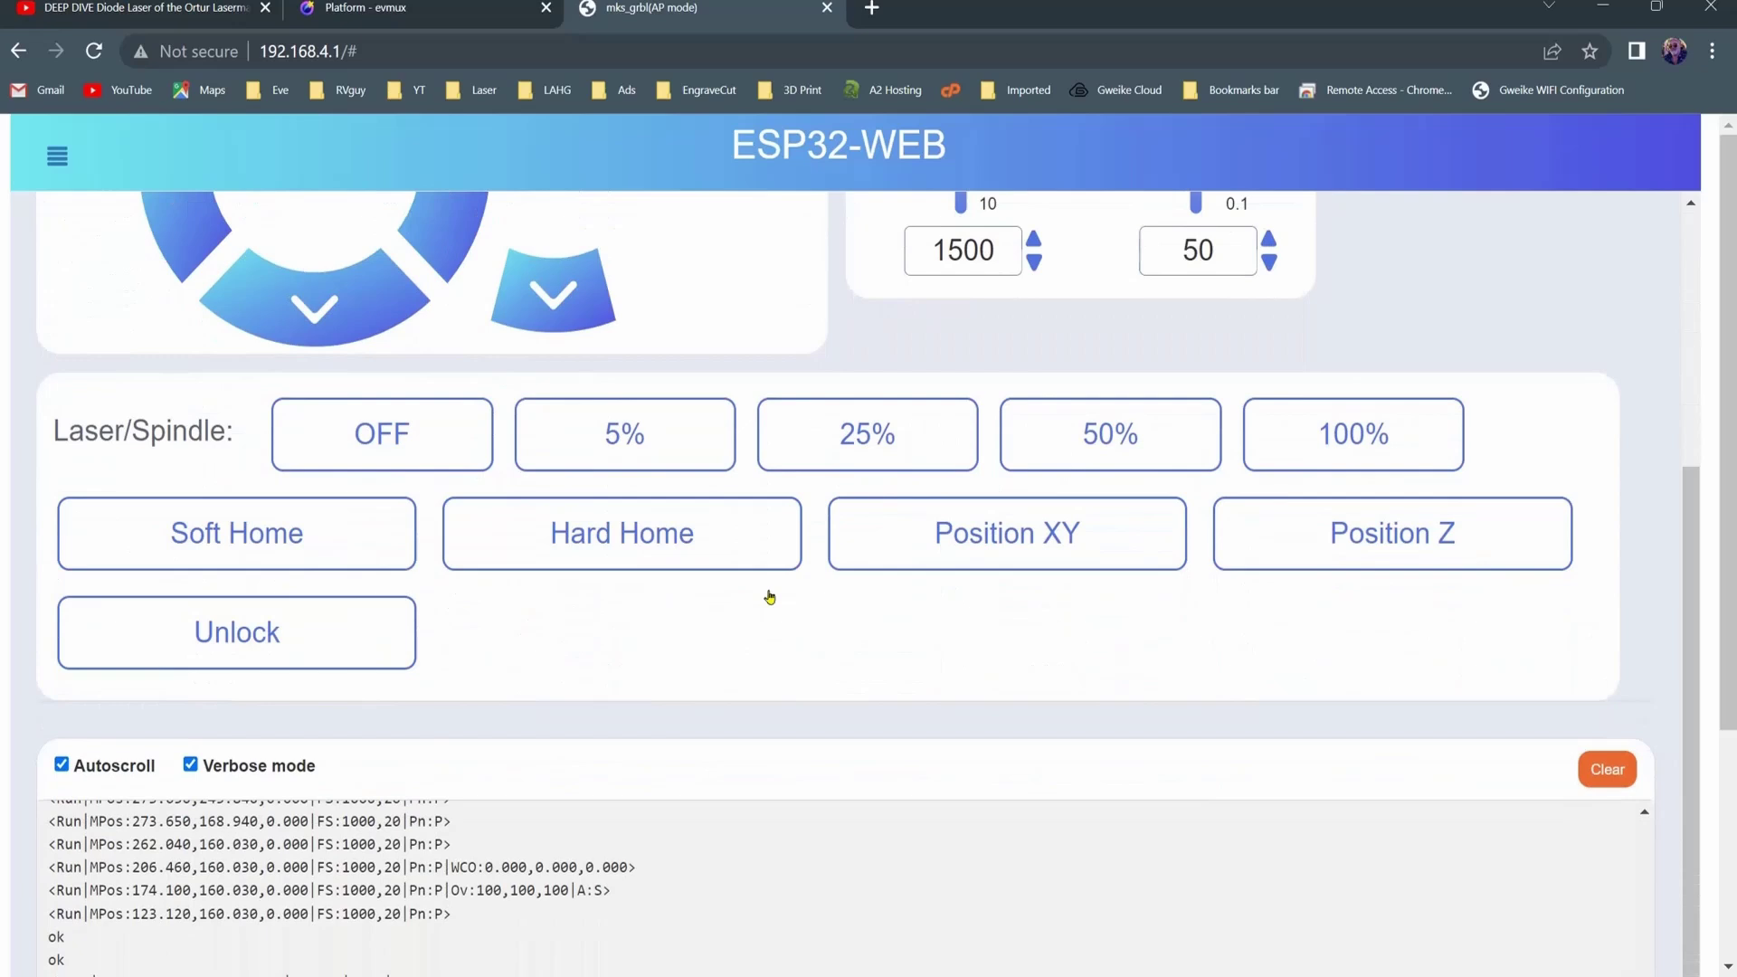
{"action": "scroll", "coordinate": [729, 589], "scroll_direction": "down", "scroll_amount": 1}
{"action": "scroll", "coordinate": [741, 575], "scroll_direction": "down", "scroll_amount": 1}
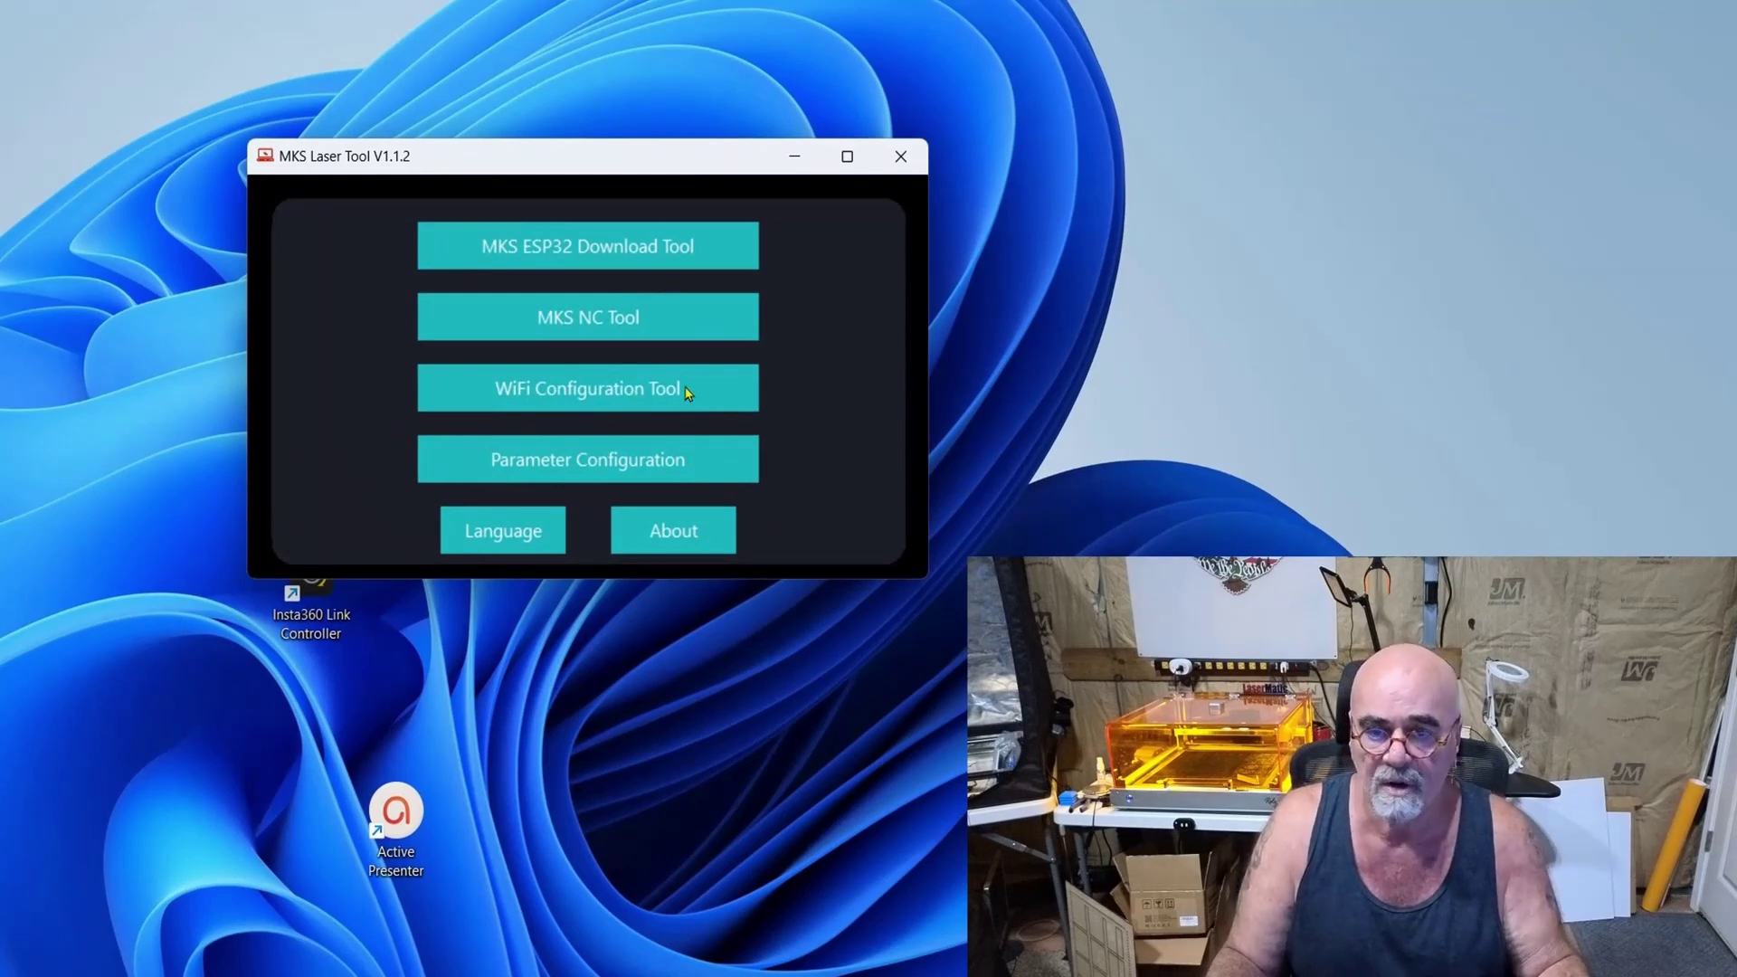
Step: Connect the WiFi Configuration Tool to the controller on COM13
{"action": "left_click", "coordinate": [593, 393]}
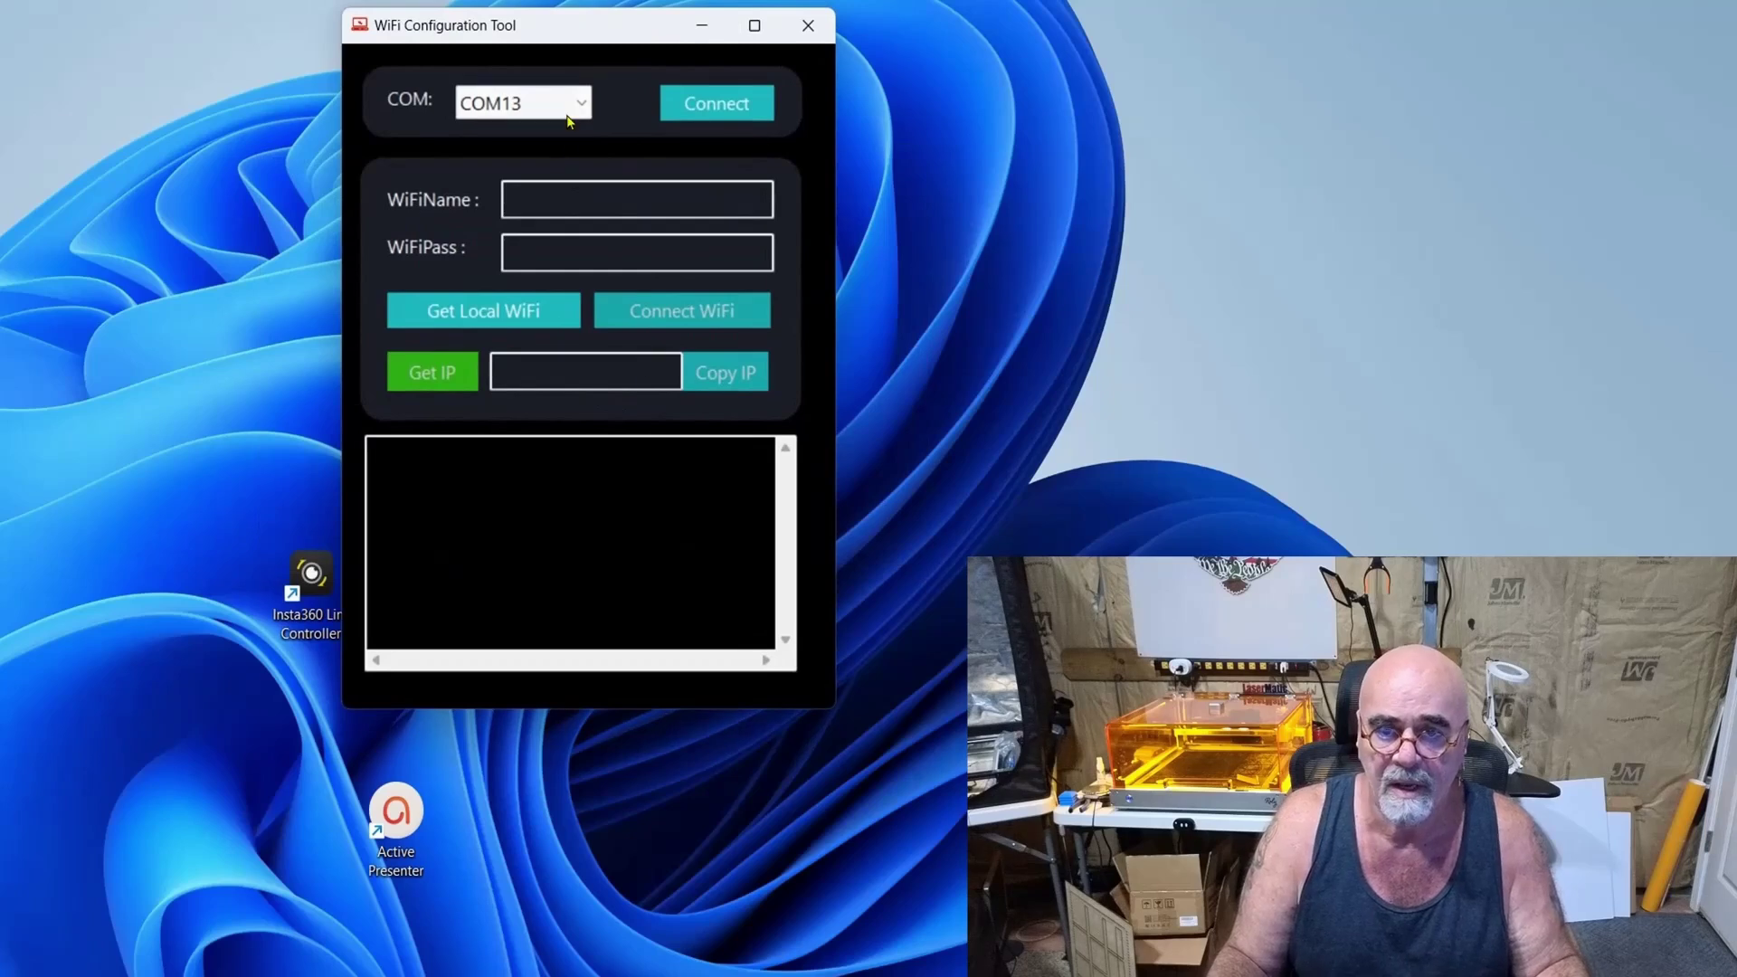
{"action": "left_click", "coordinate": [581, 108]}
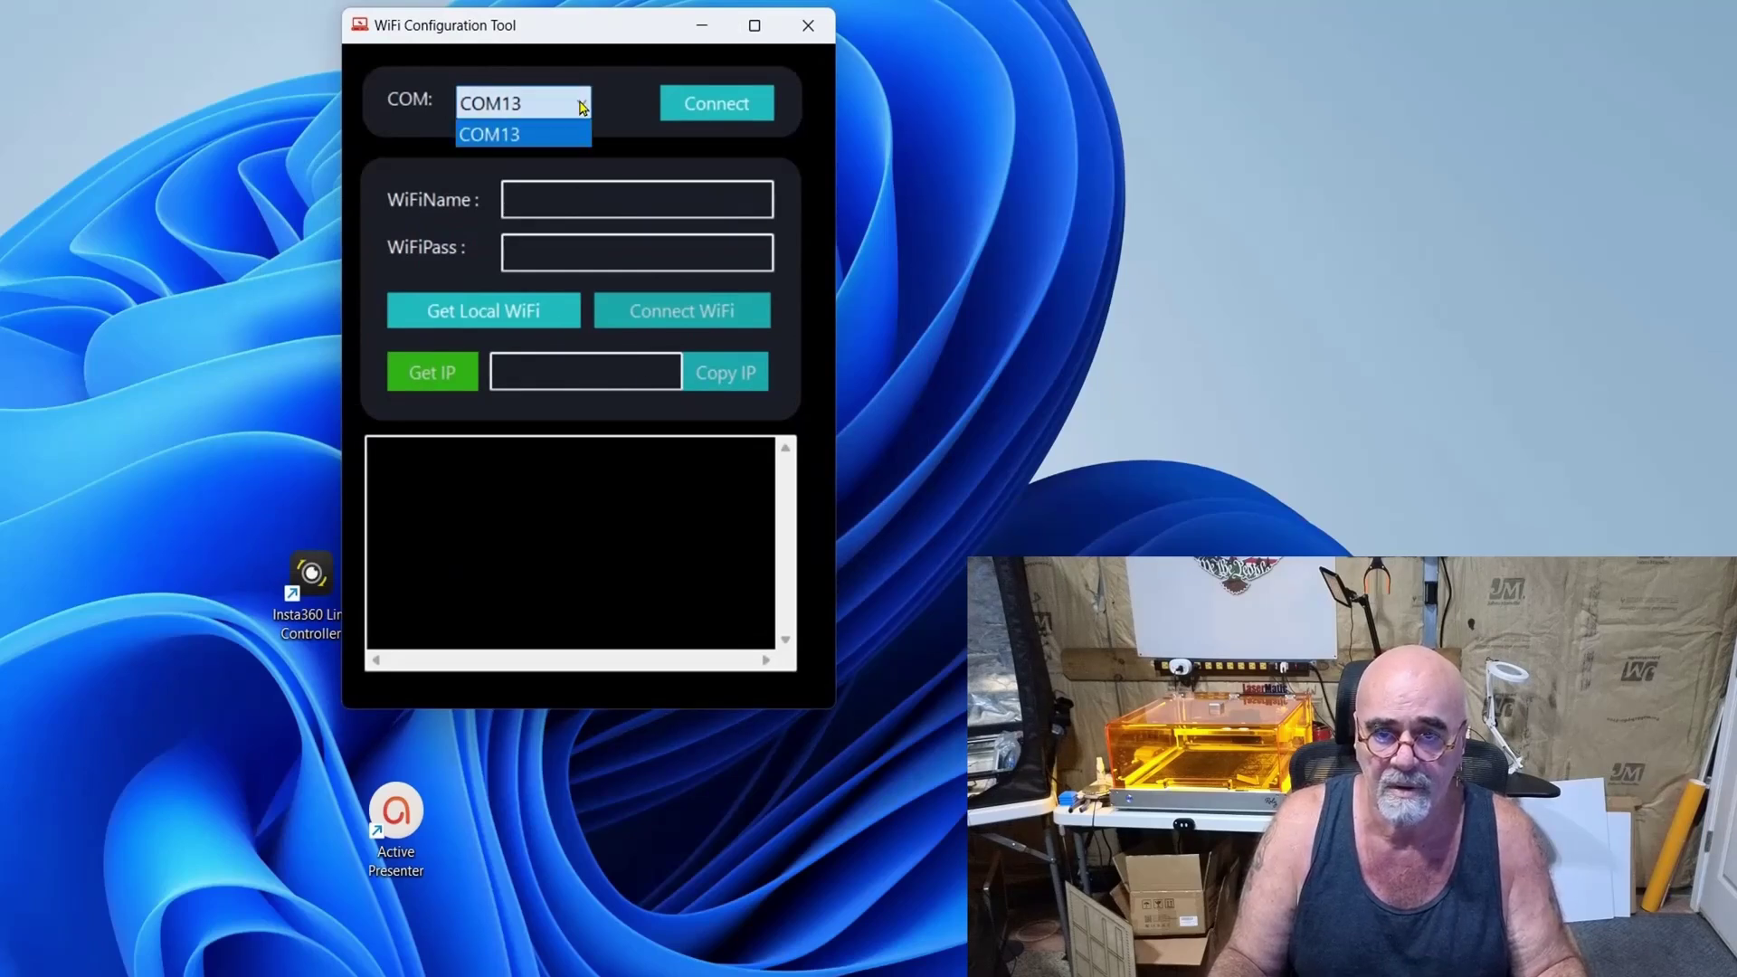
{"action": "left_click", "coordinate": [581, 112]}
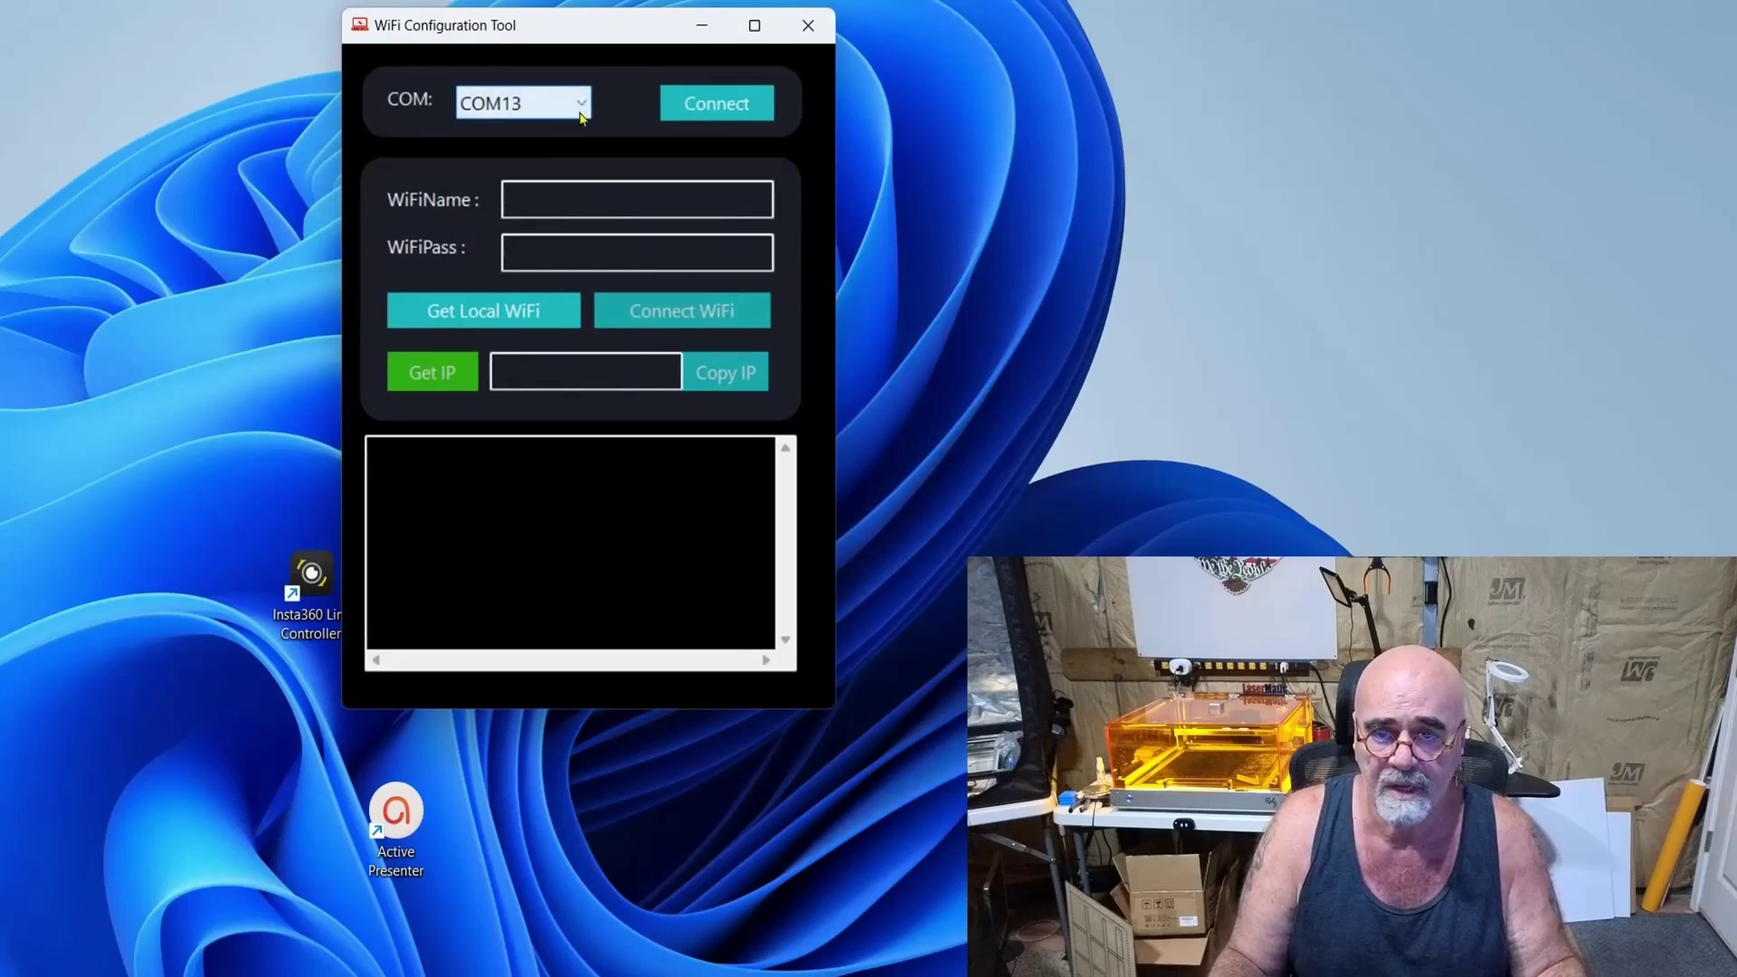
{"action": "left_click", "coordinate": [693, 107]}
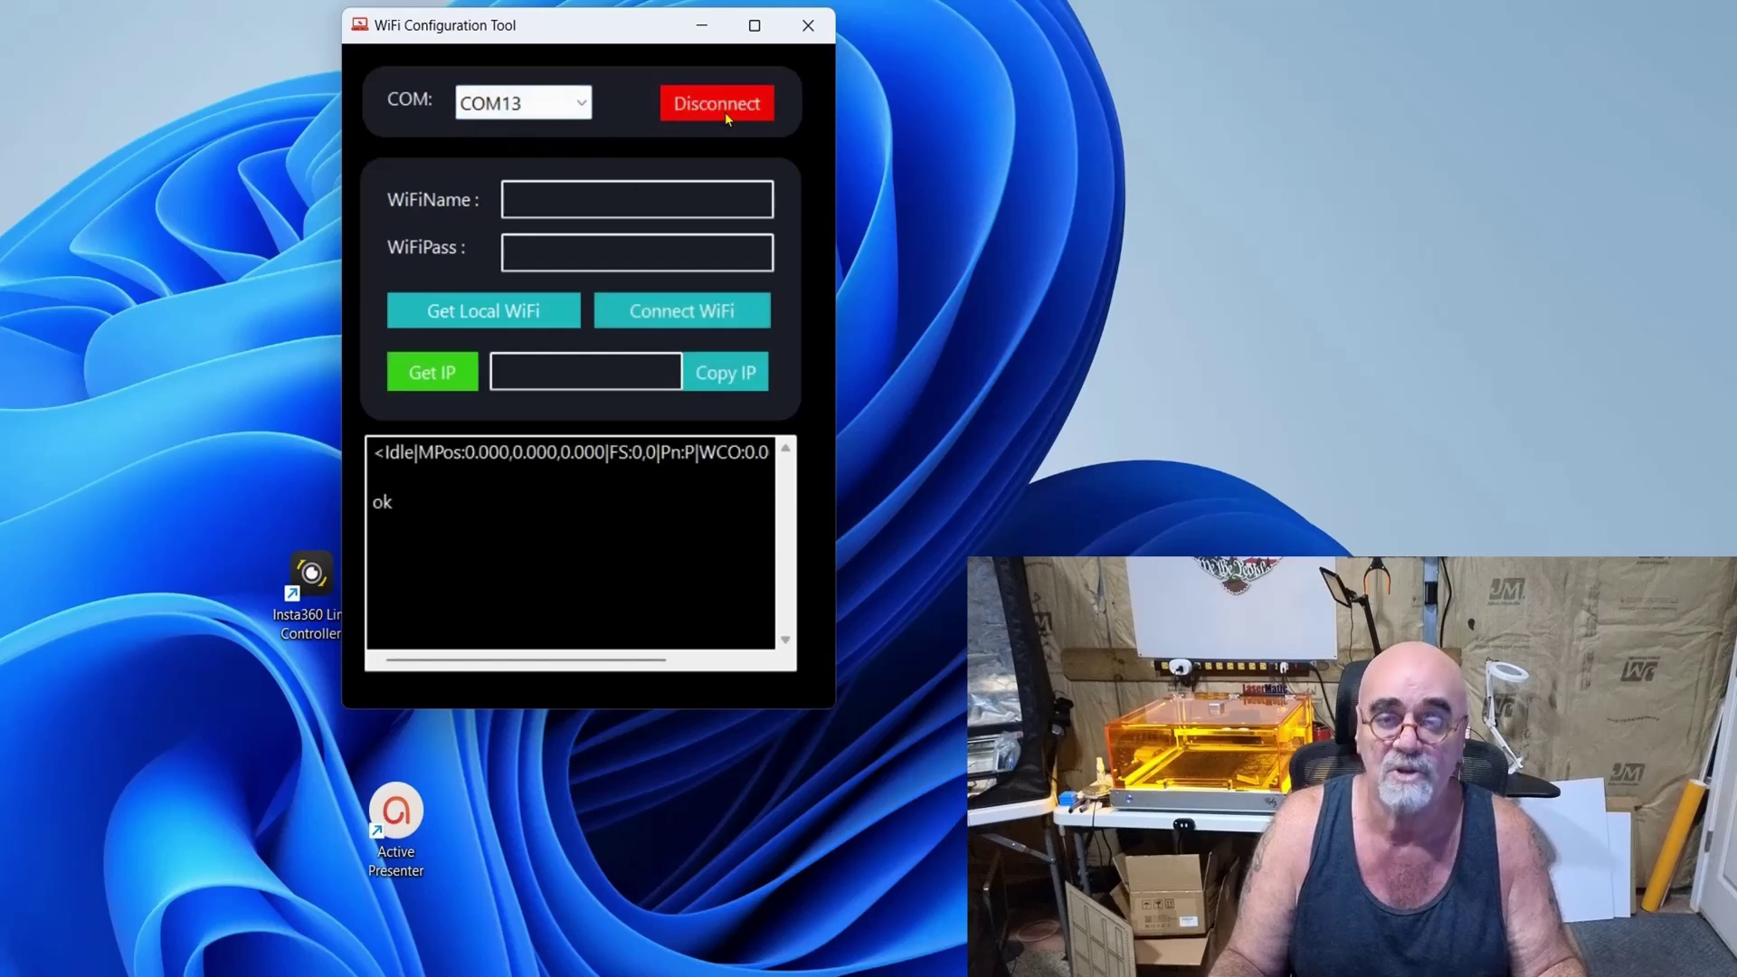
Step: Send the Laser_Shop network name and password to the controller
{"action": "left_click", "coordinate": [605, 200]}
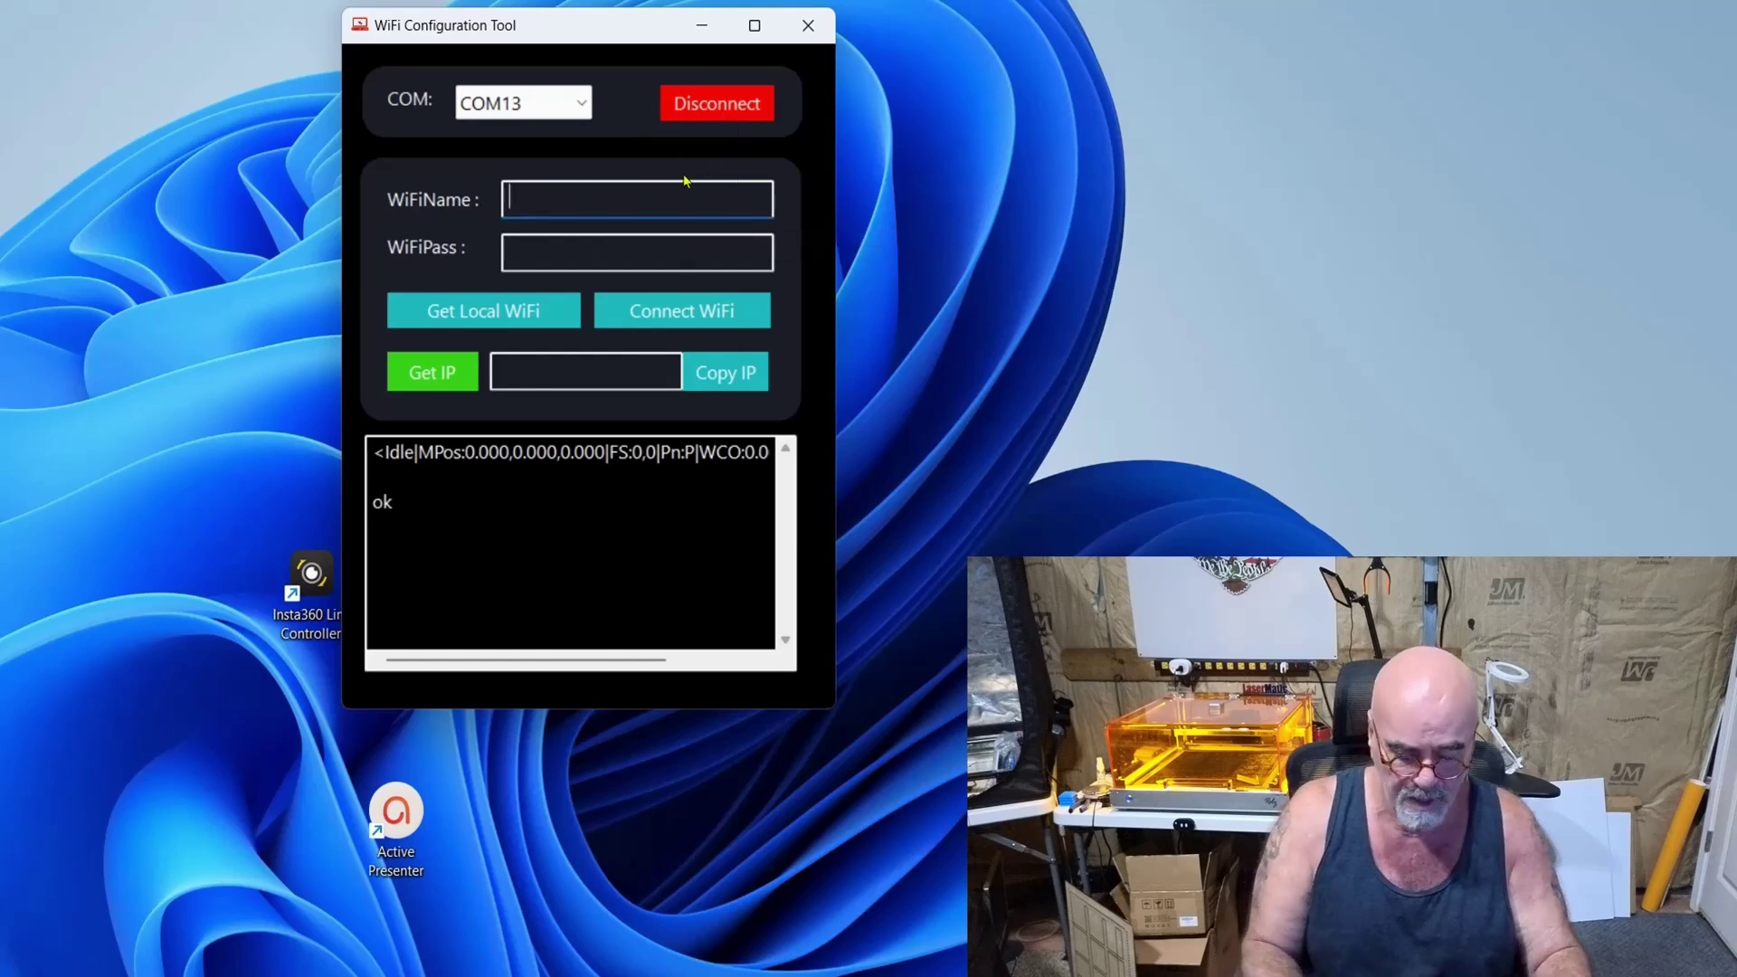
{"action": "type", "text": "Laser_Shop"}
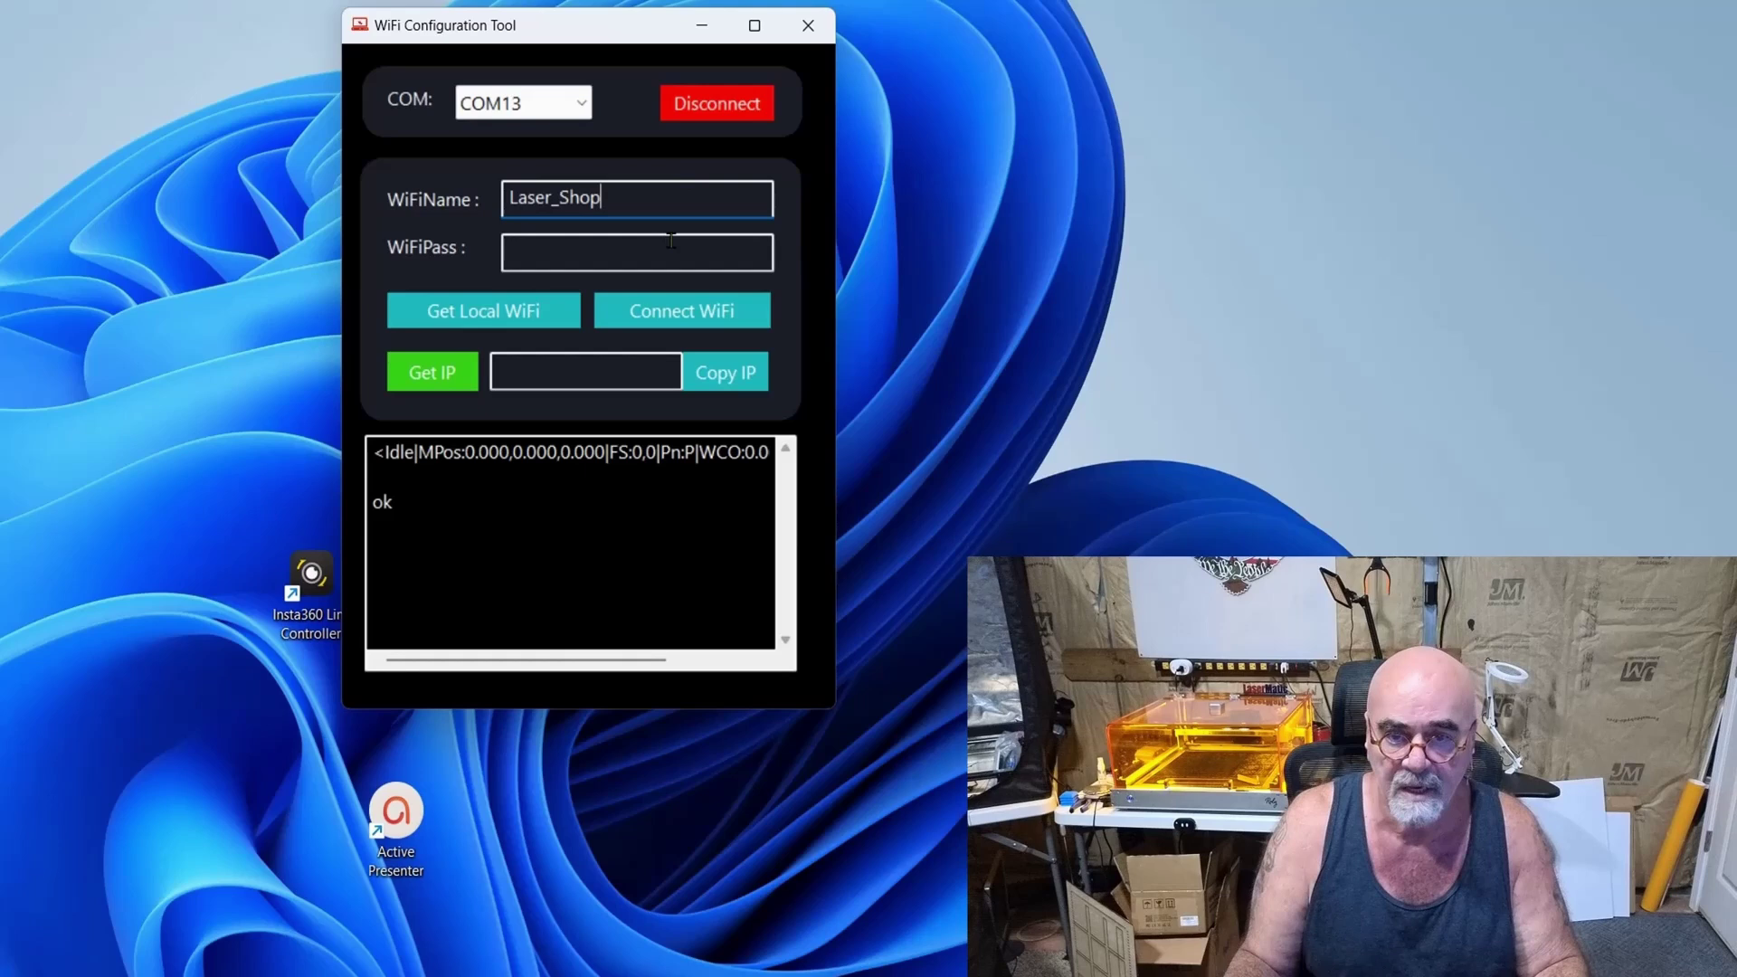
{"action": "left_click", "coordinate": [679, 251]}
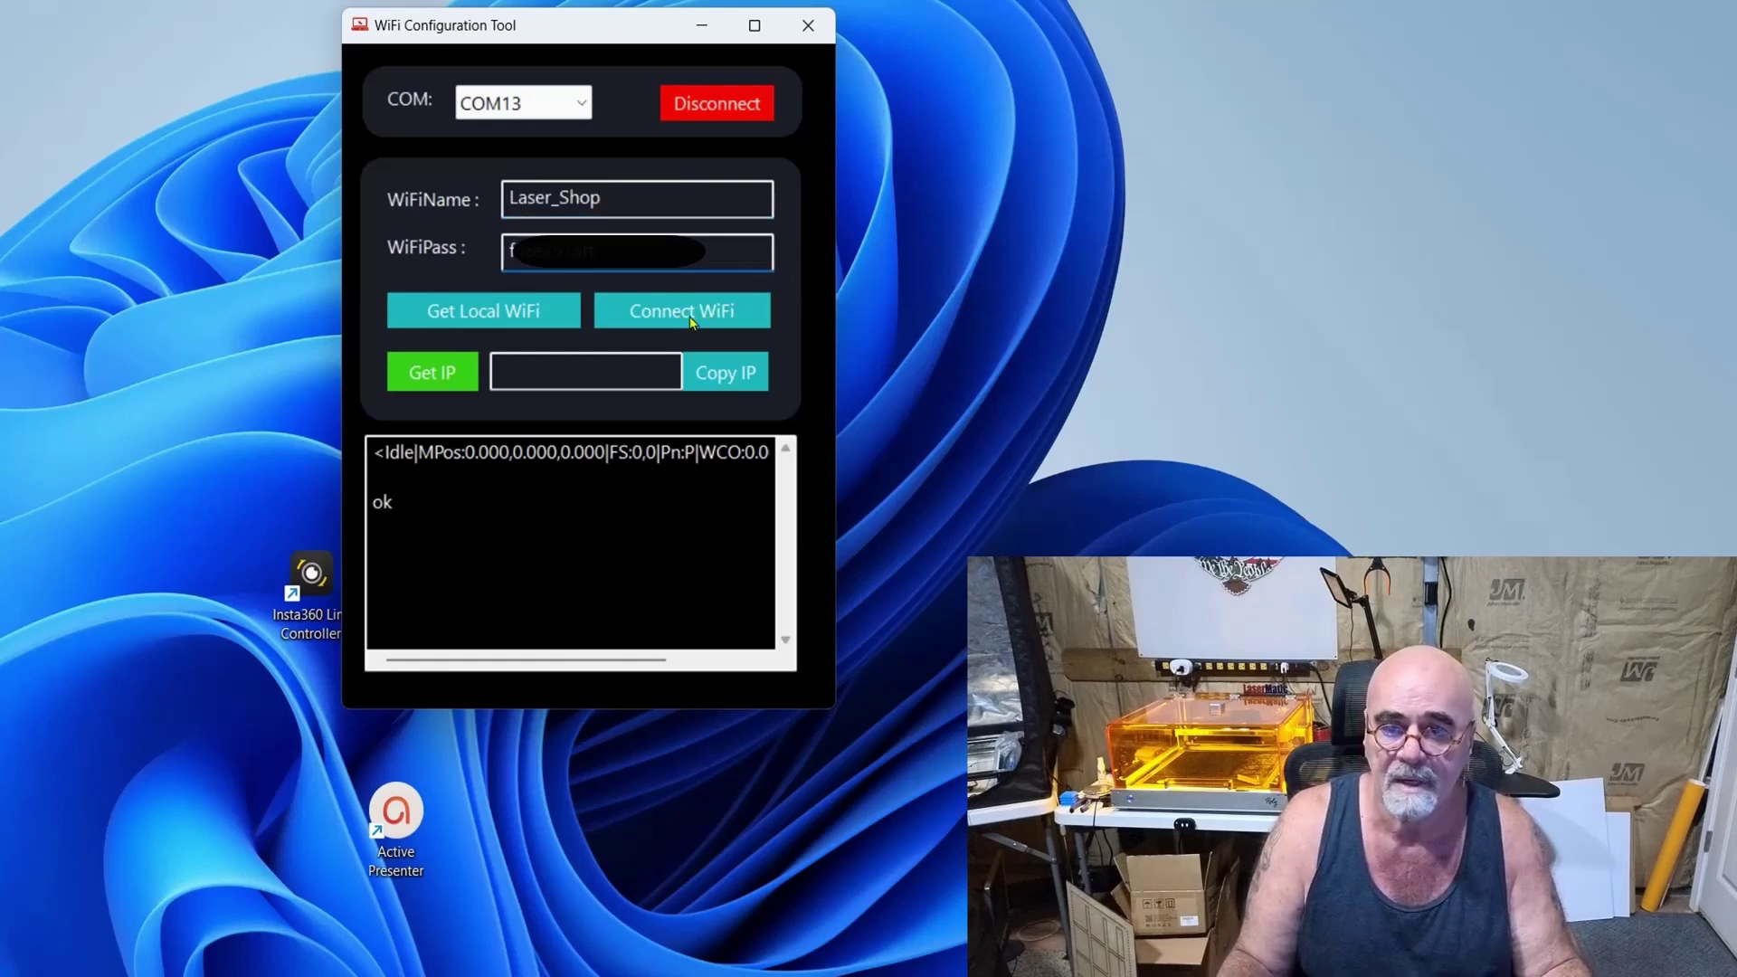
{"action": "left_click", "coordinate": [695, 322]}
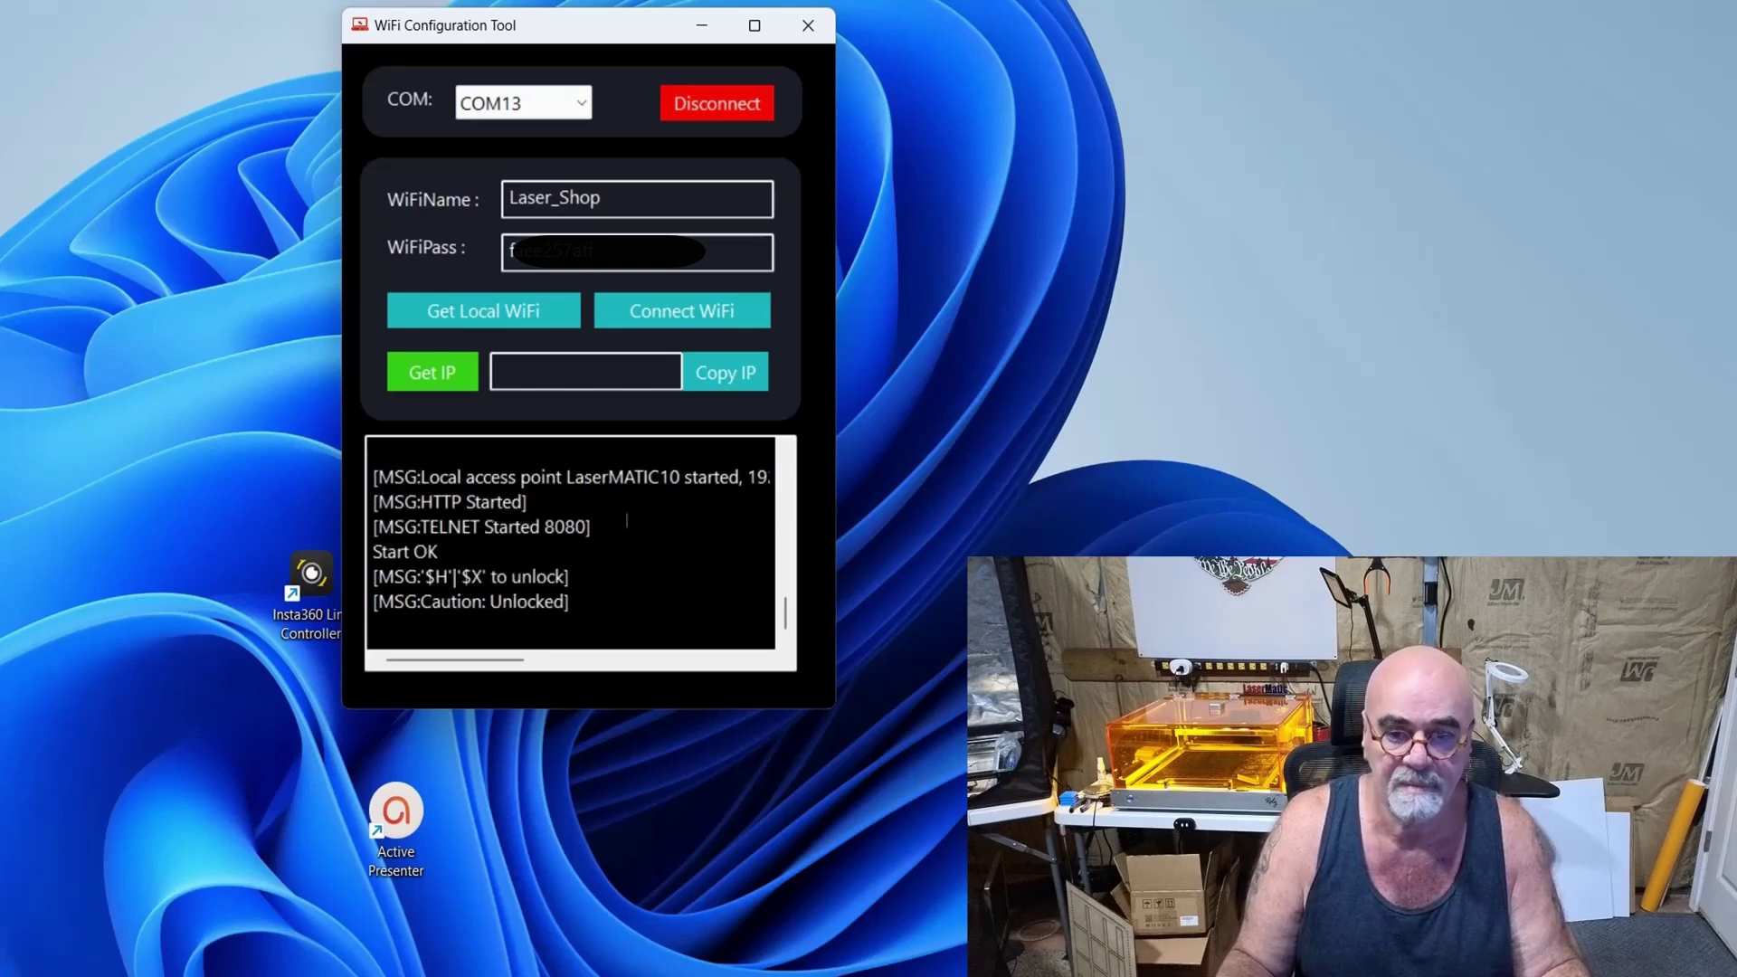
Step: Check the IP and retry joining Laser_Shop twice; it stays at 192.168.4.1
{"action": "left_click", "coordinate": [433, 376]}
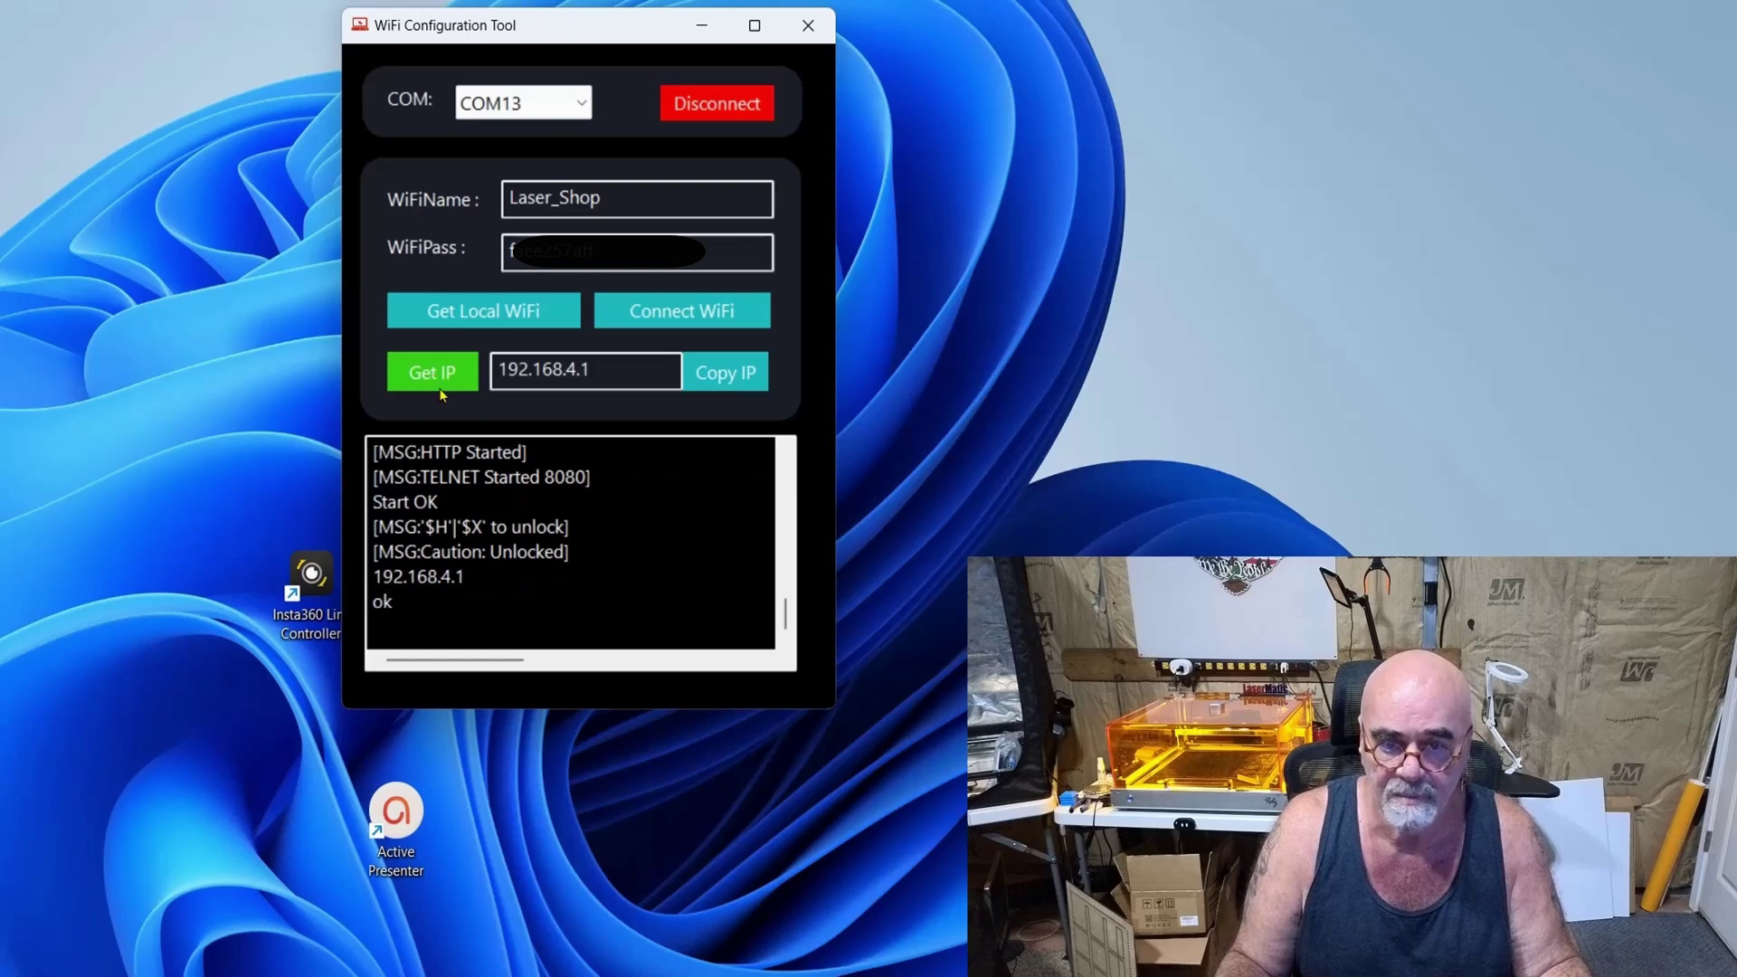
{"action": "left_click", "coordinate": [622, 551]}
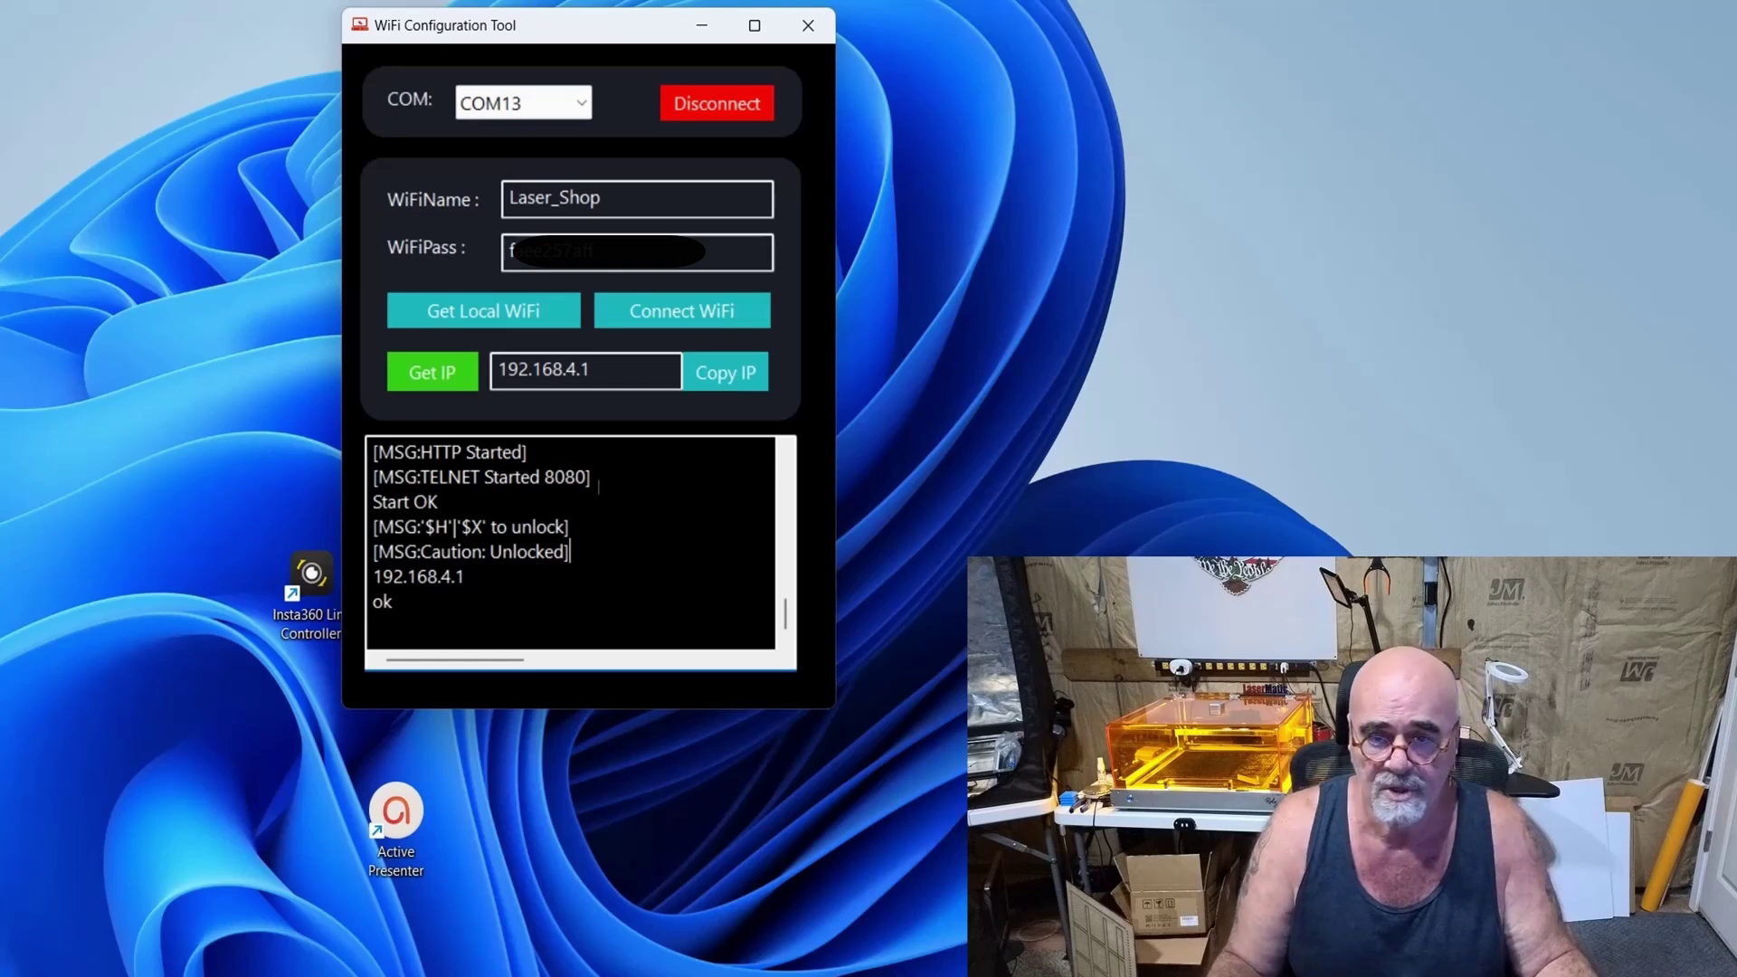
{"action": "left_click", "coordinate": [687, 312]}
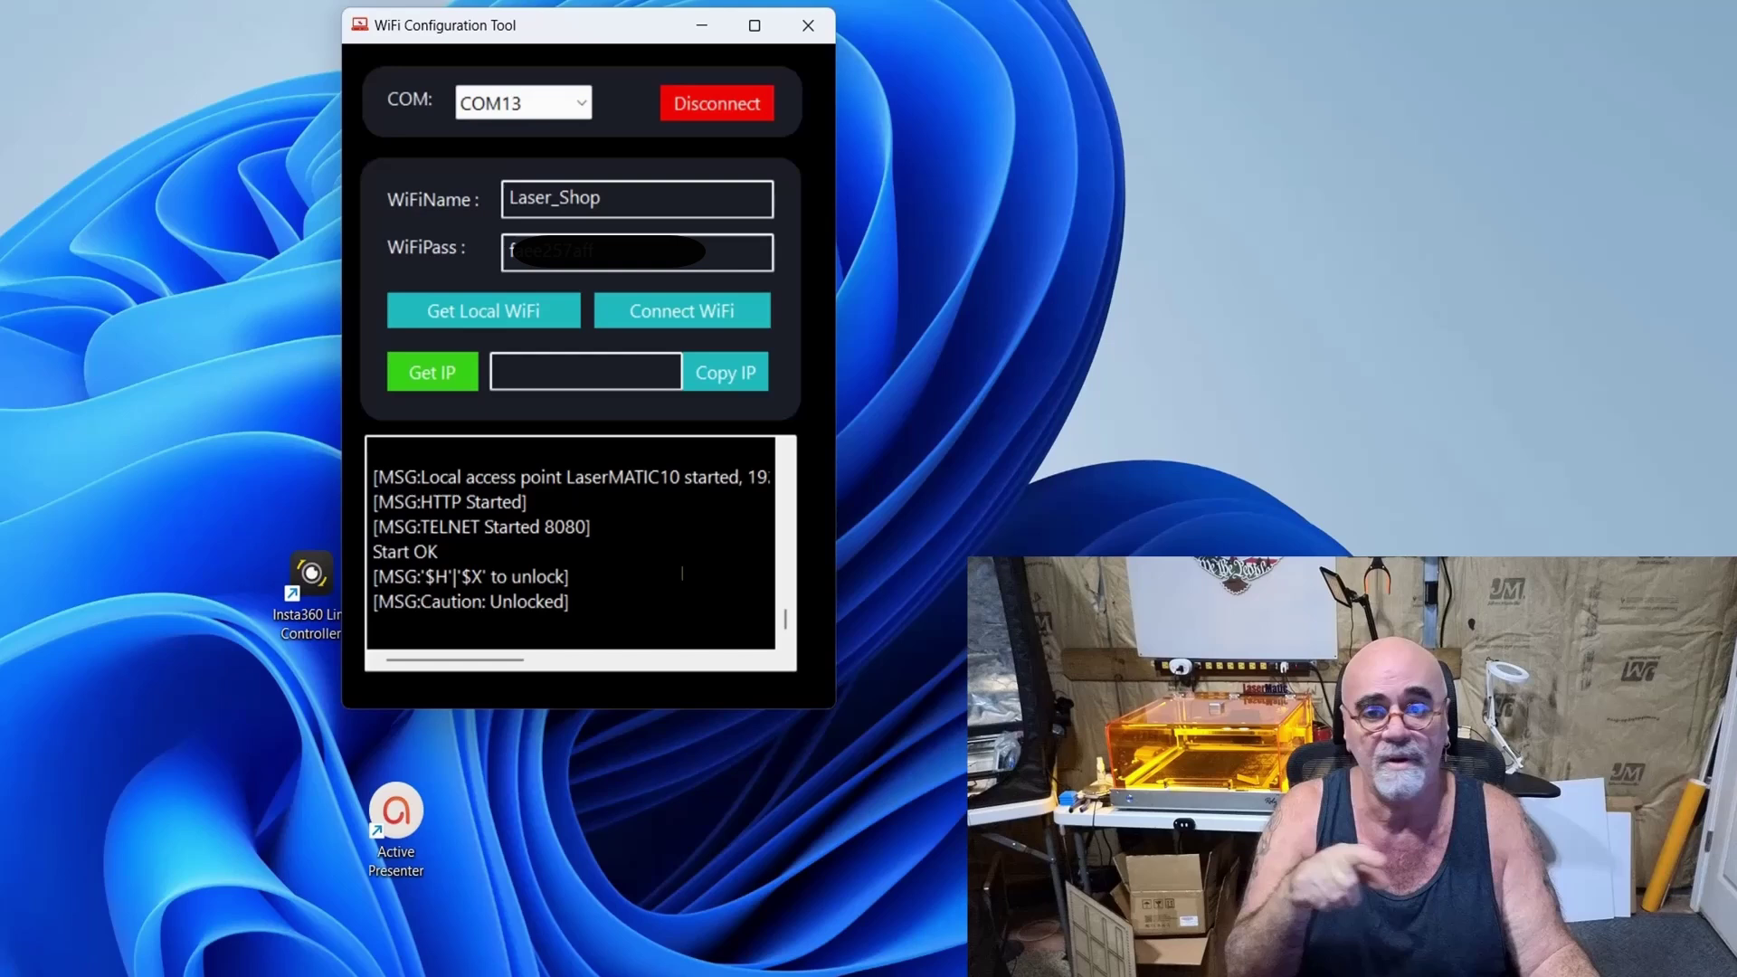
{"action": "left_click", "coordinate": [447, 385]}
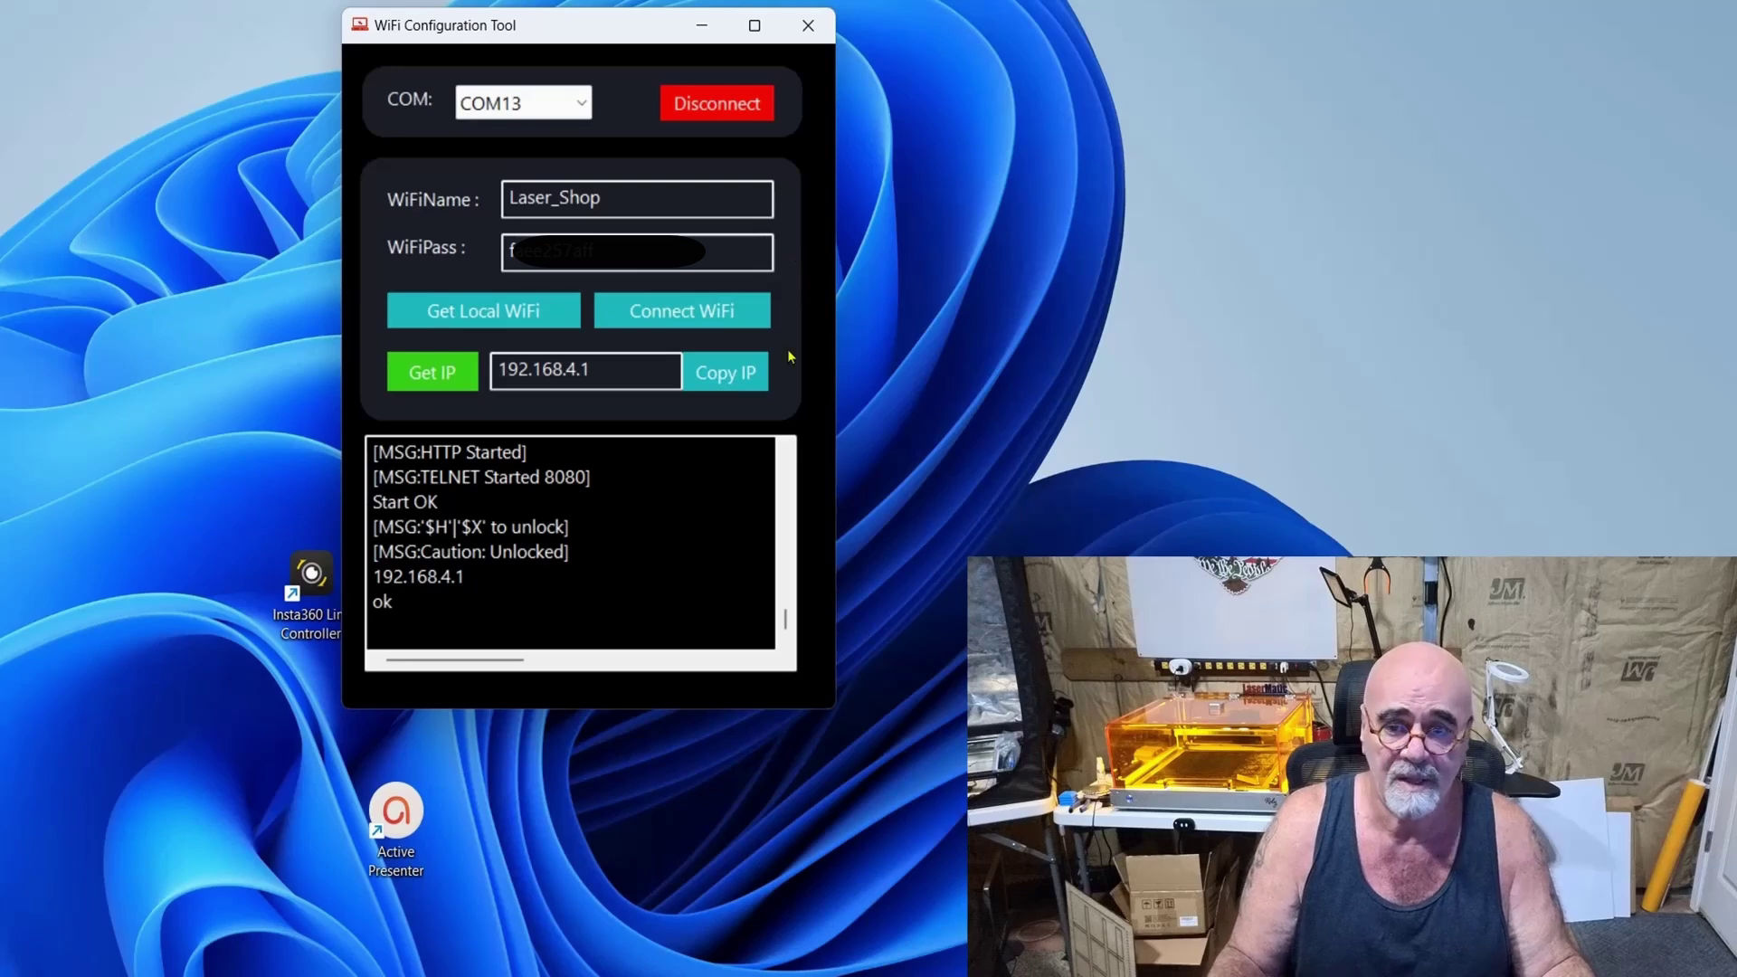
{"action": "left_click", "coordinate": [689, 314]}
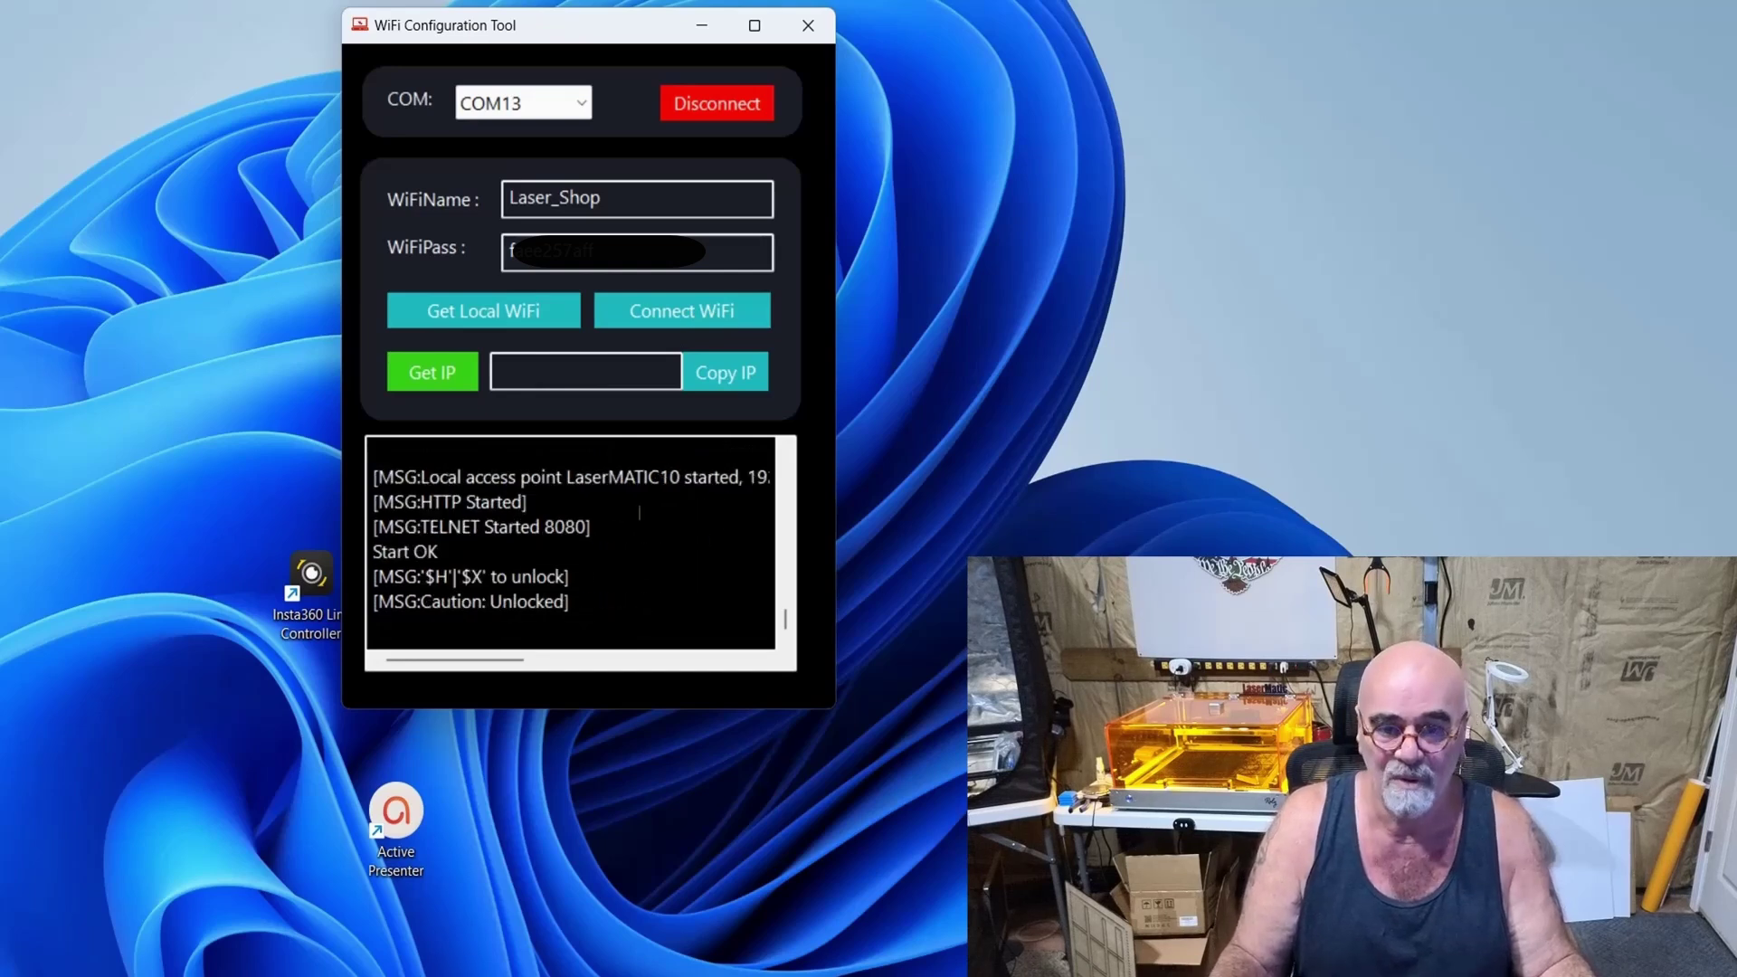
Step: Look up the controller's IP again, which still returns 192.168.4.1
{"action": "left_click", "coordinate": [438, 383]}
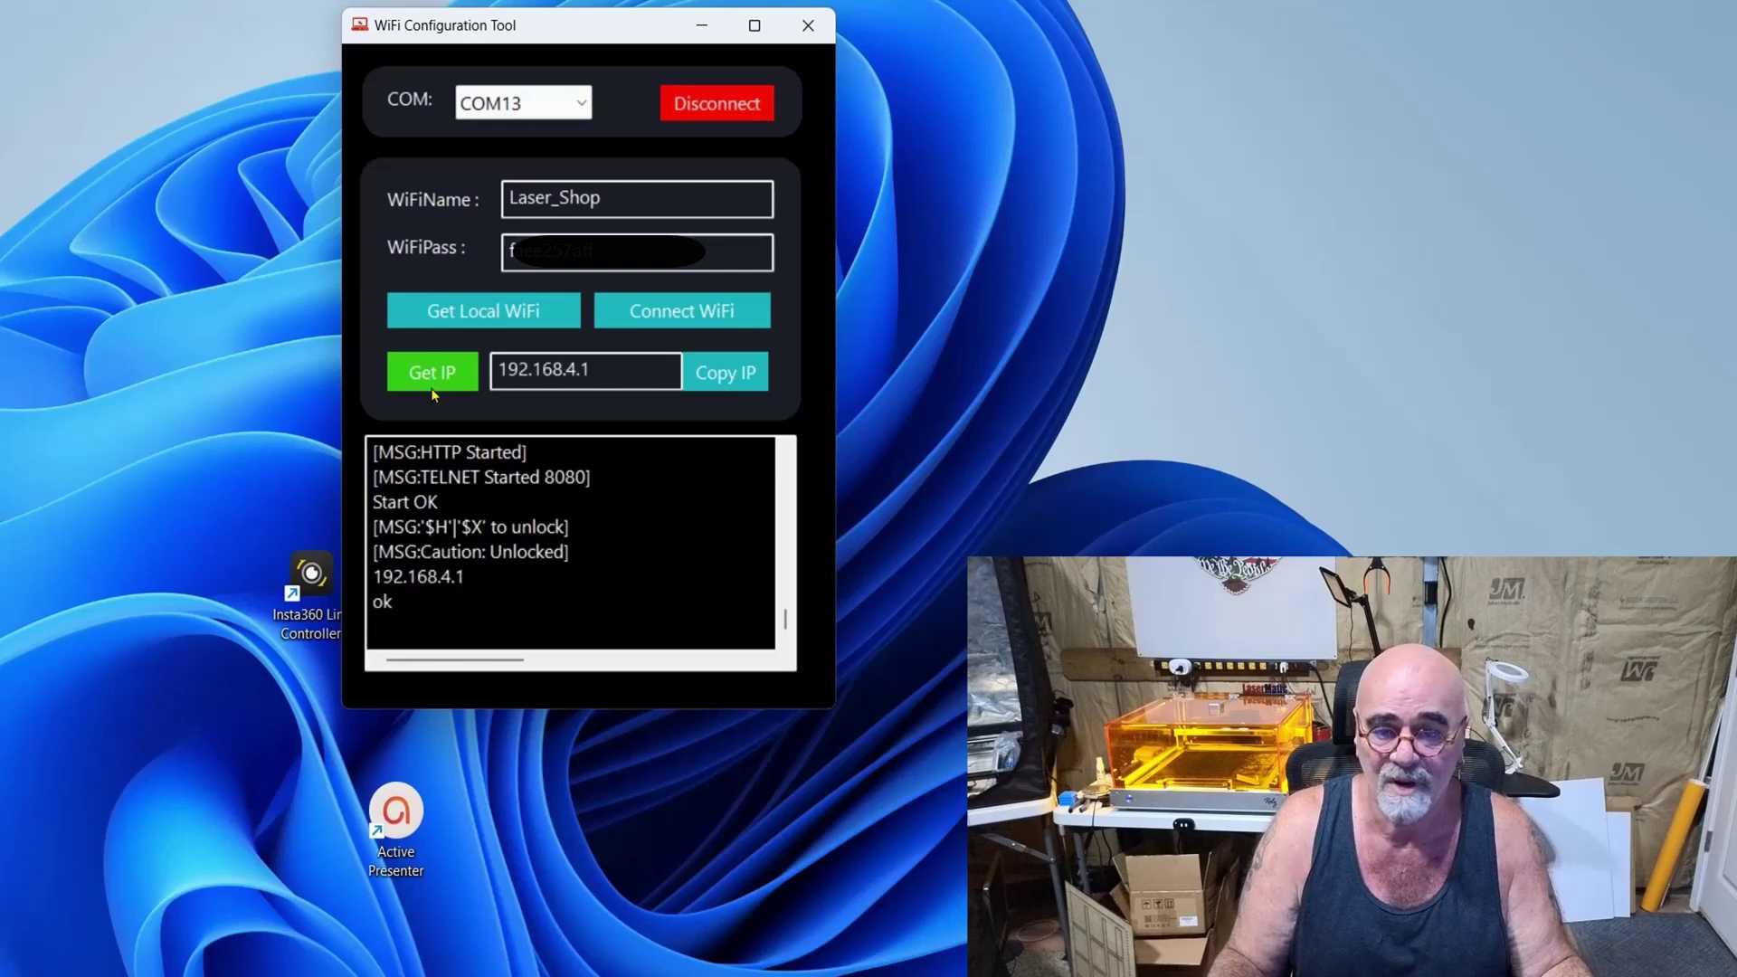